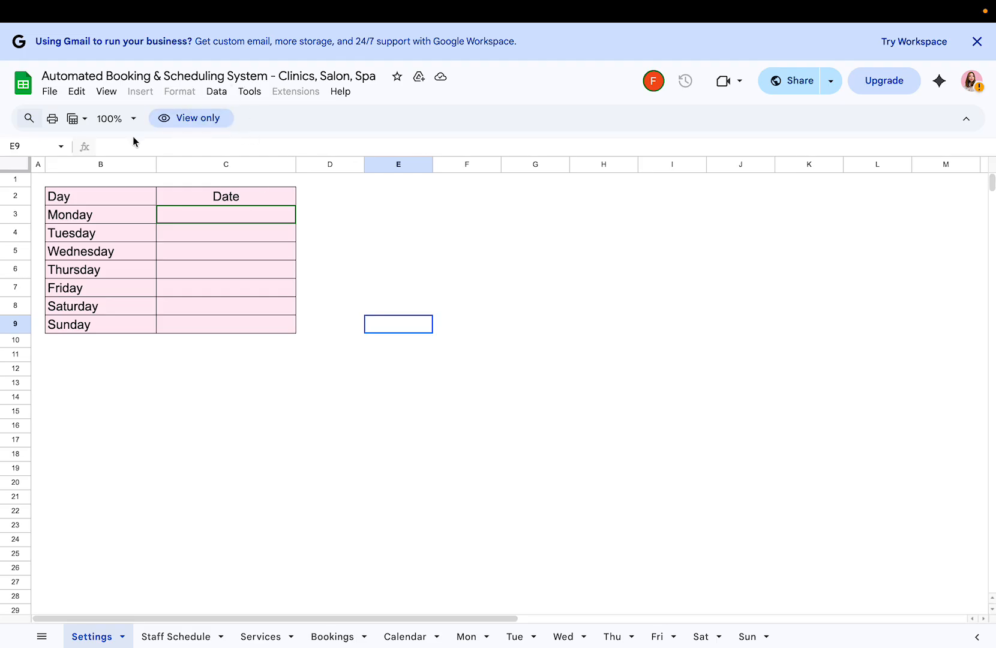
Make a copy of the spreadsheet named "Sample File" in My Drive and dismiss the Workspace promotion banner in the copy.
{"action": "left_click", "coordinate": [50, 96]}
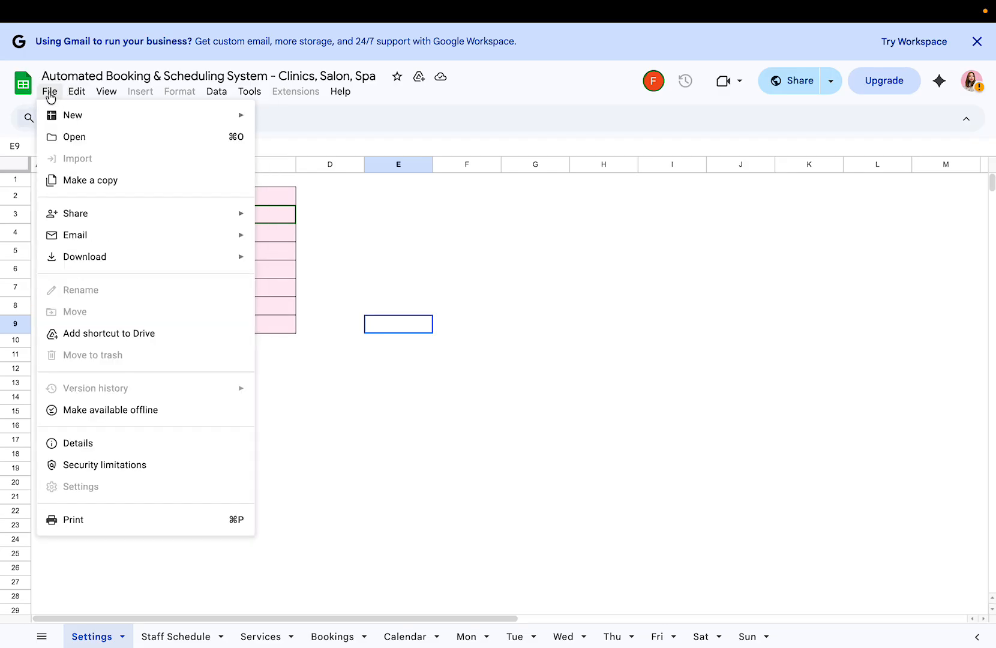
{"action": "left_click", "coordinate": [73, 183]}
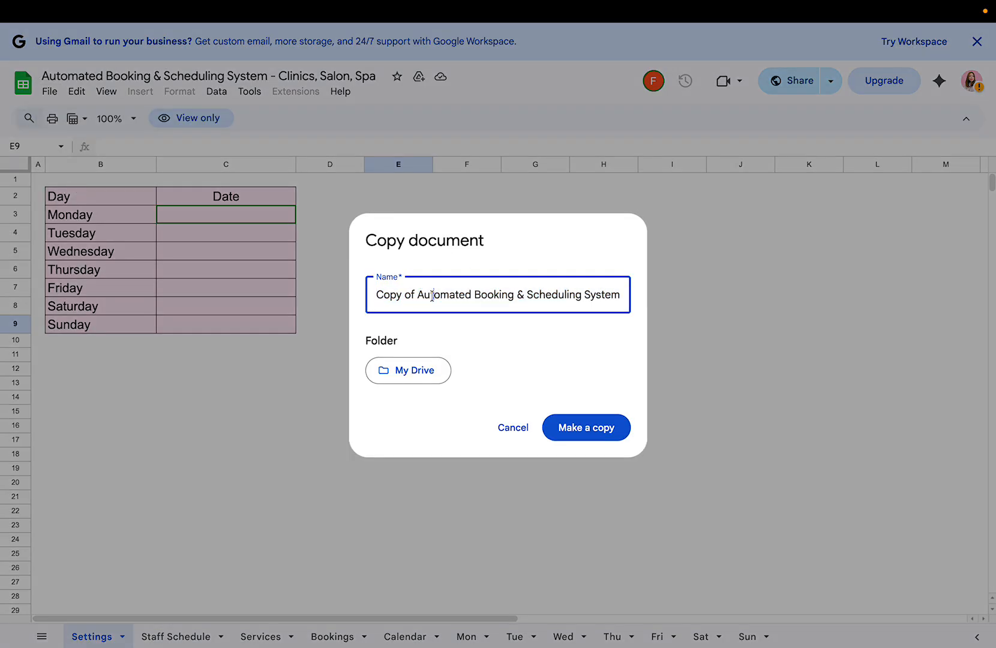
{"action": "triple_click", "coordinate": [432, 297]}
{"action": "type", "text": "Sample File"}
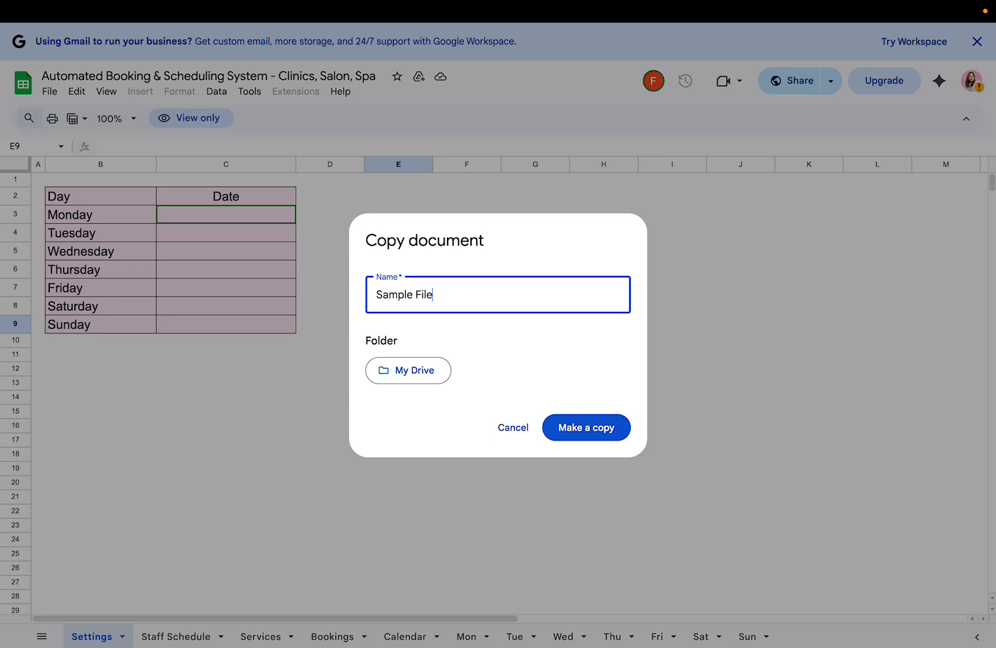
{"action": "double_click", "coordinate": [381, 340]}
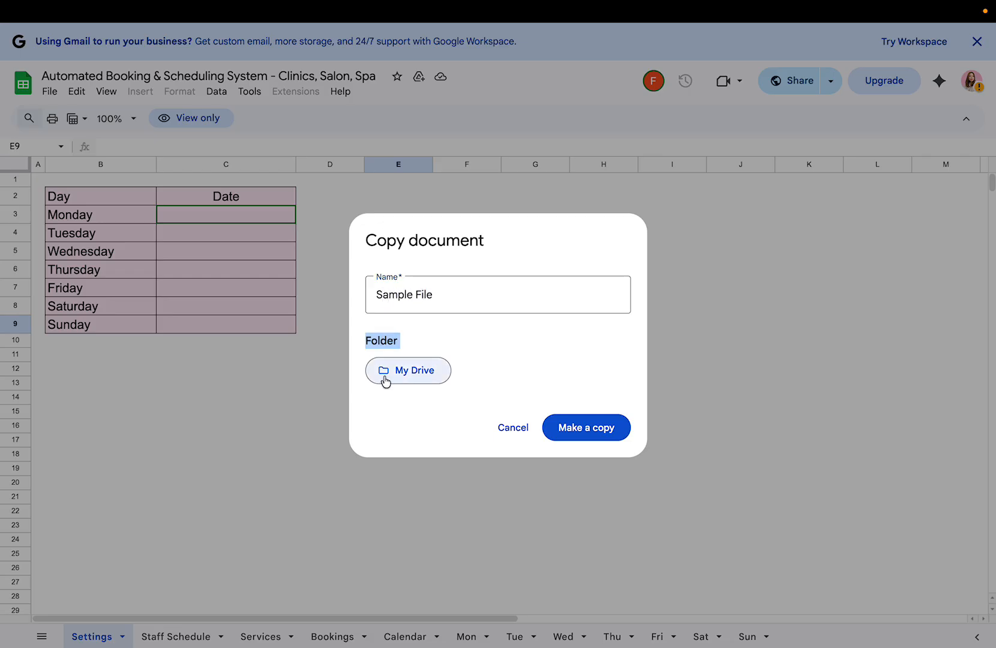
{"action": "left_click", "coordinate": [415, 383]}
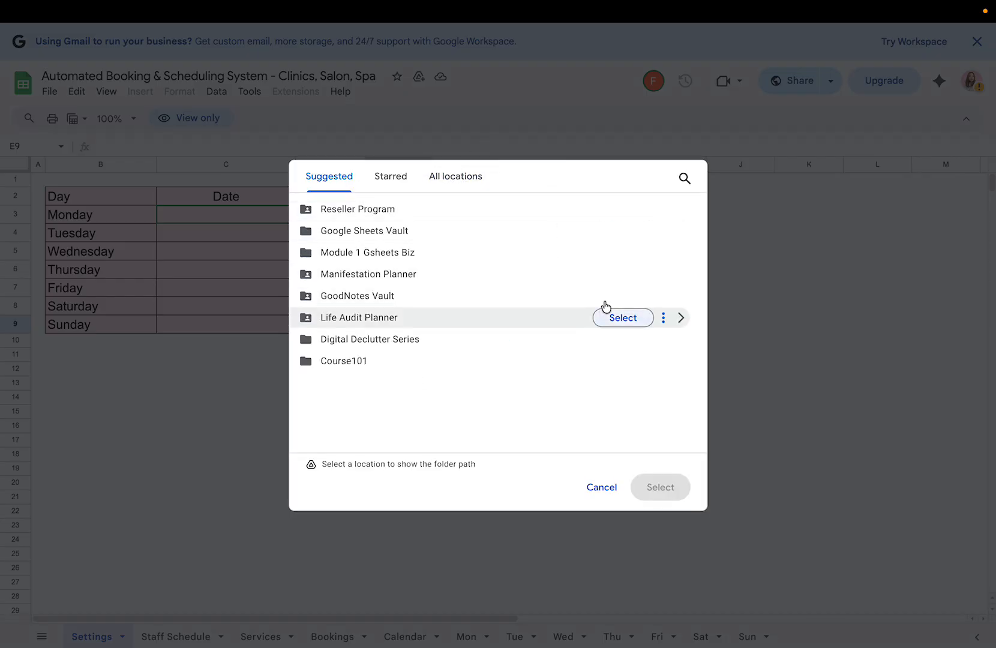
{"action": "left_click", "coordinate": [448, 188]}
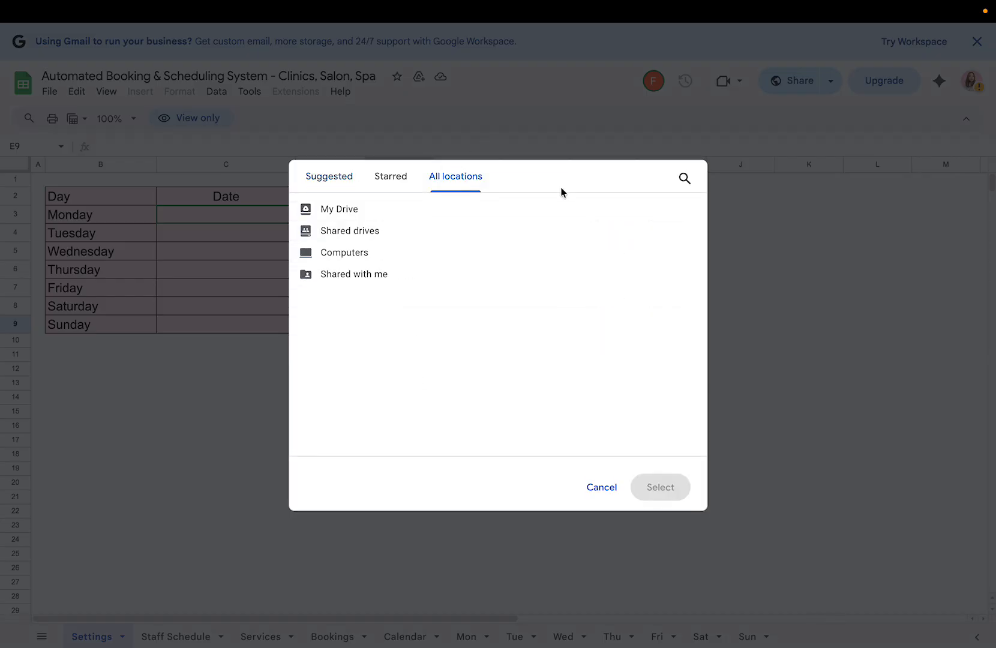
{"action": "left_click", "coordinate": [625, 216]}
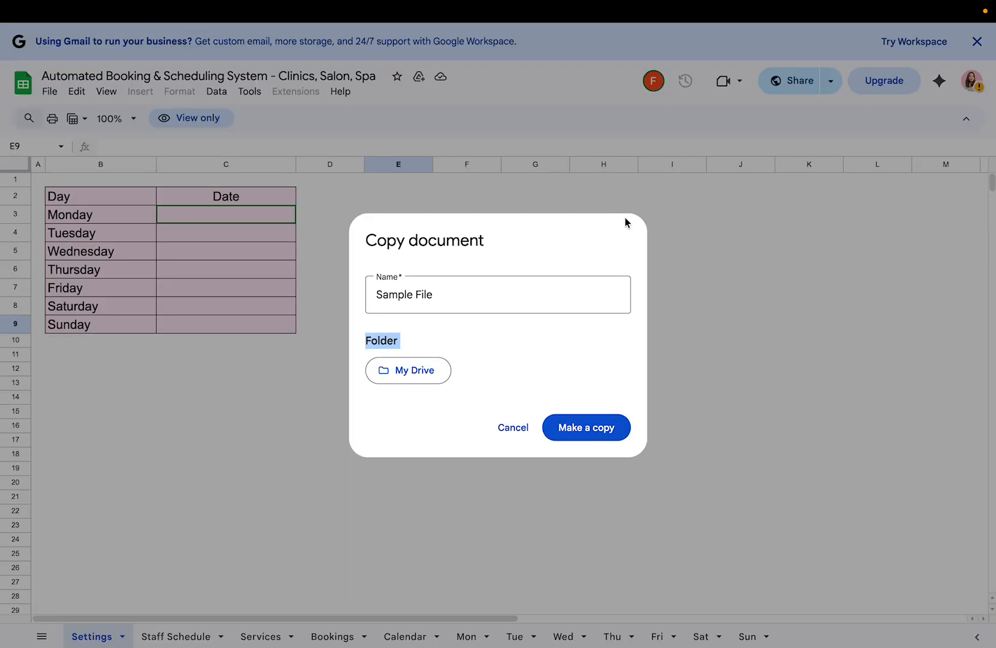
{"action": "left_click", "coordinate": [596, 442]}
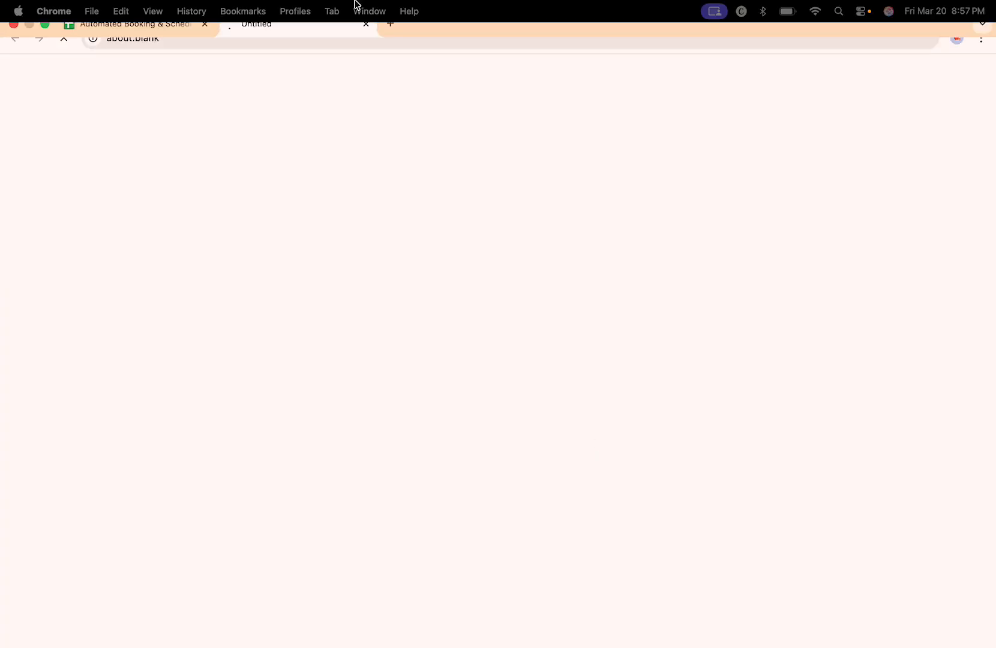
{"action": "left_click", "coordinate": [160, 38]}
{"action": "left_click", "coordinate": [275, 37]}
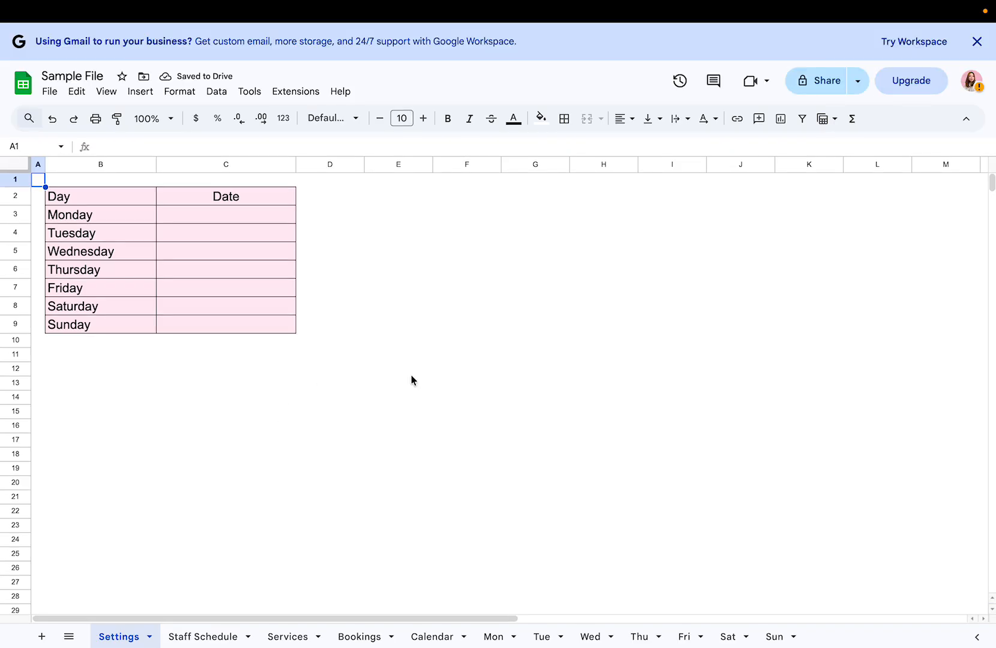
{"action": "left_click", "coordinate": [977, 41]}
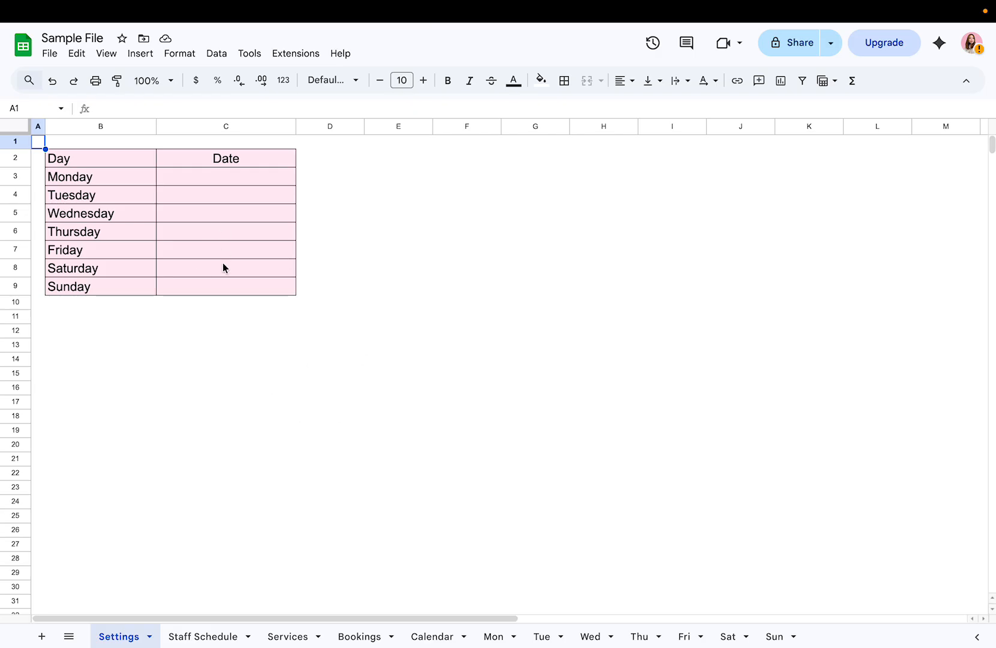
Set Monday's date to Mar 16, 2026 in the Settings sheet and check the dates on the Mon and Sun sheets.
{"action": "double_click", "coordinate": [240, 183]}
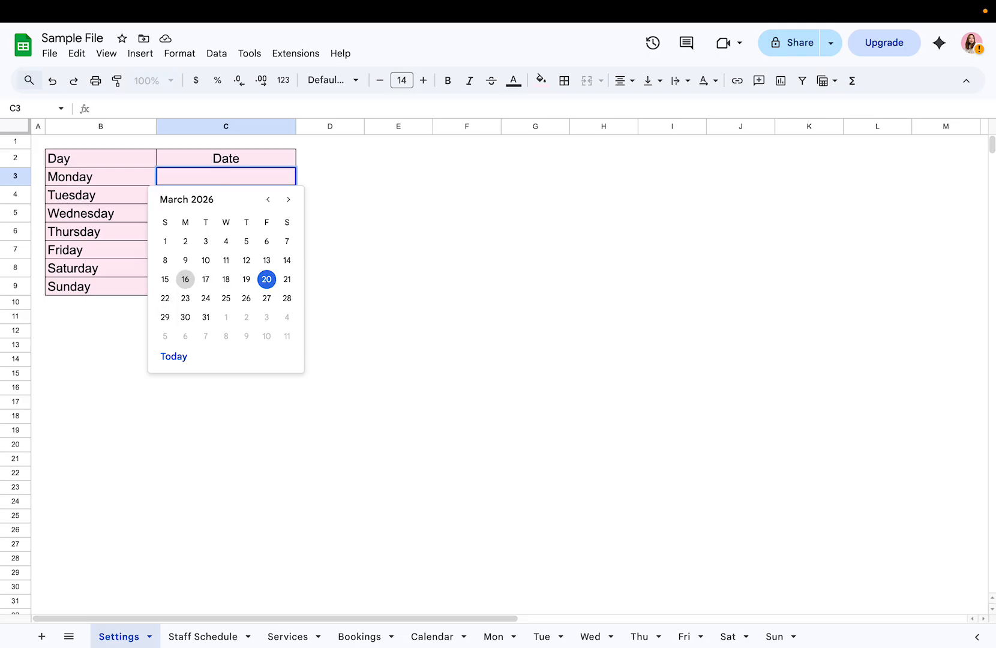
{"action": "left_click", "coordinate": [185, 280]}
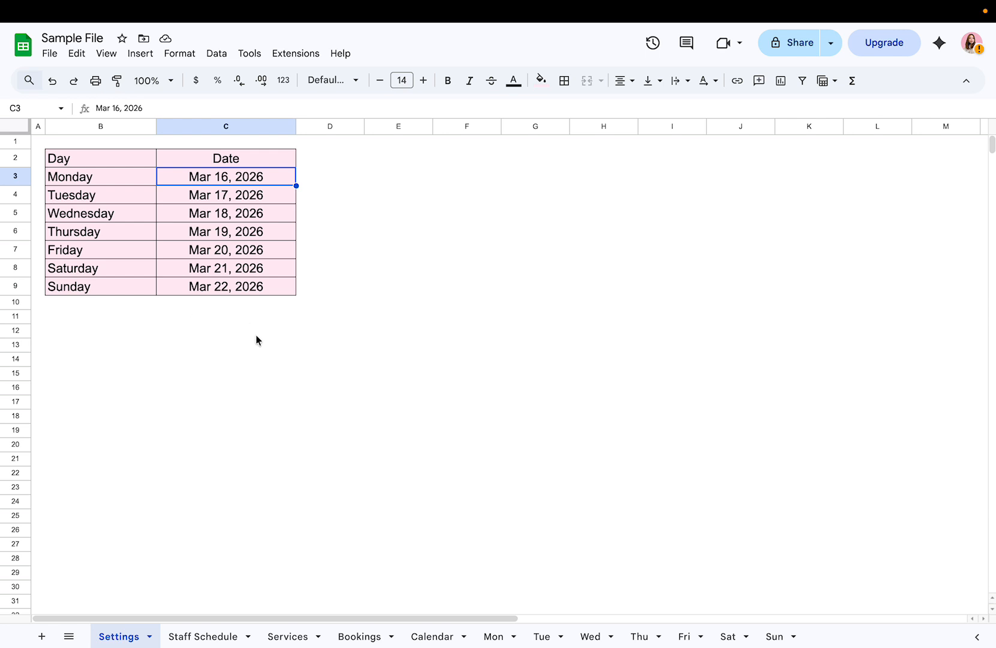
{"action": "left_click", "coordinate": [493, 638]}
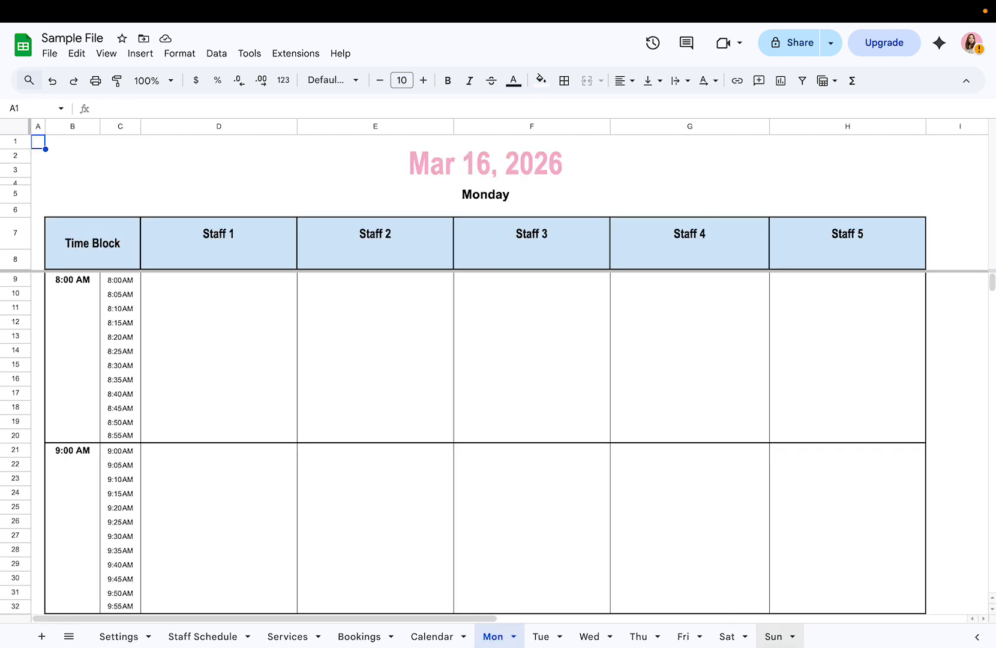
{"action": "left_click", "coordinate": [770, 636]}
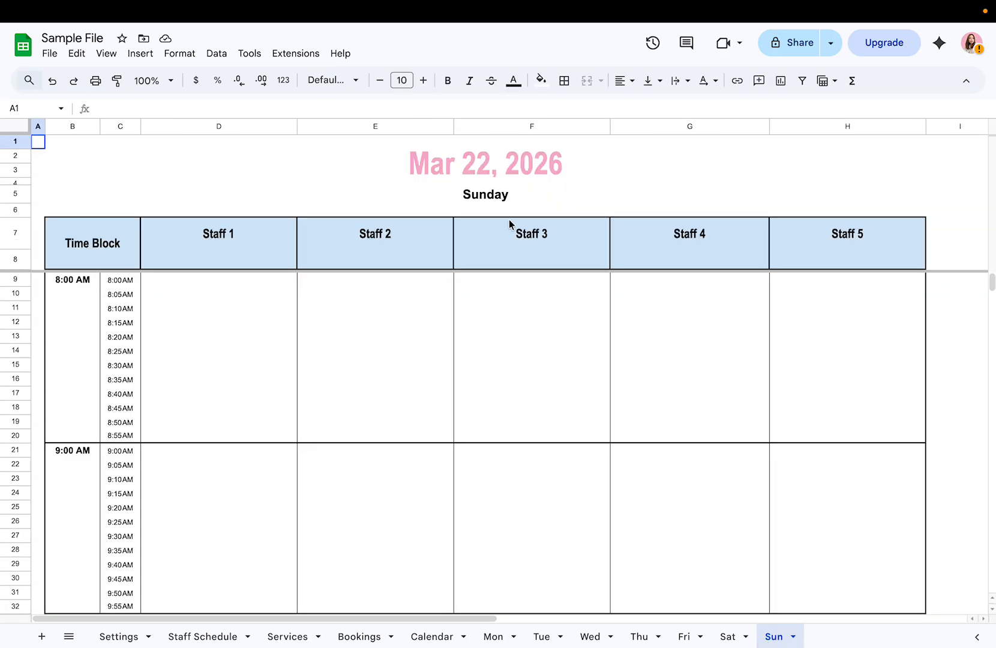
{"action": "left_click", "coordinate": [101, 642]}
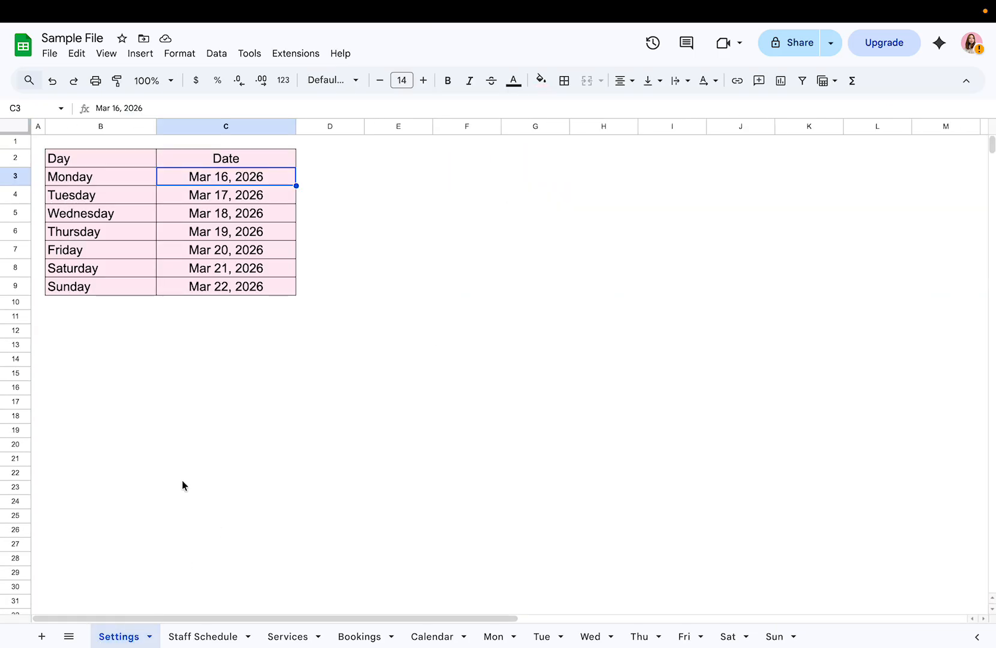
Change the Staff Schedule sheet's month title to April 2026 and check the dates in its Date column.
{"action": "left_click", "coordinate": [207, 638]}
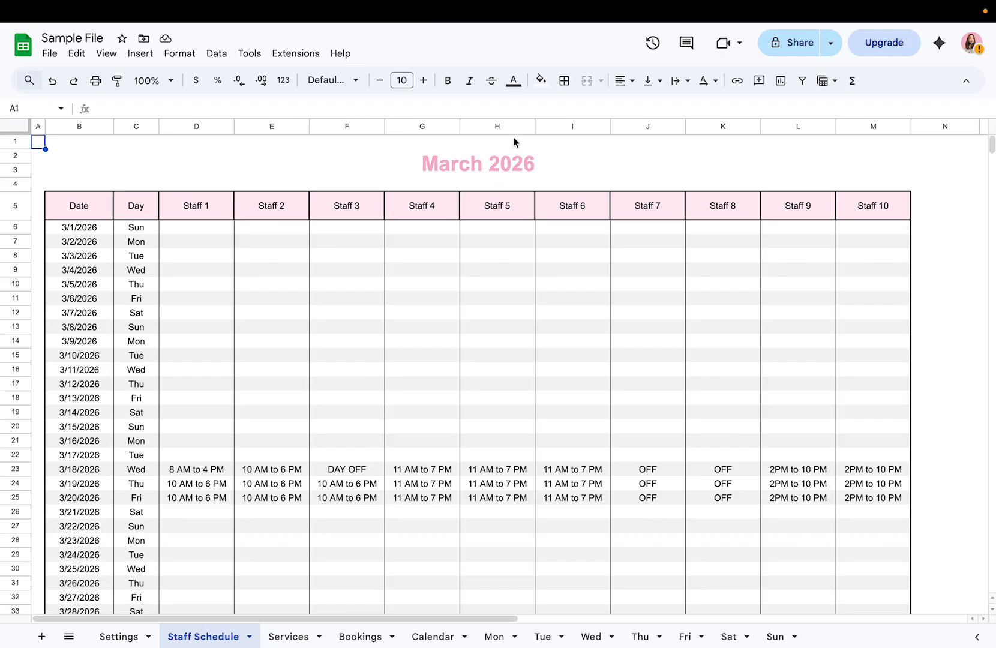
{"action": "left_click", "coordinate": [507, 161]}
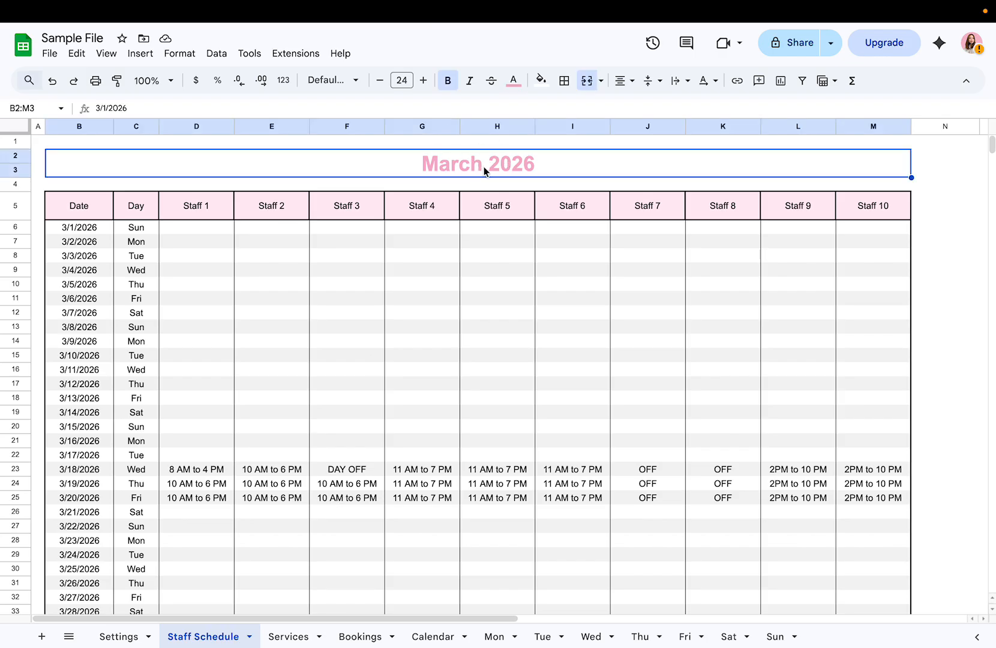
{"action": "double_click", "coordinate": [482, 167]}
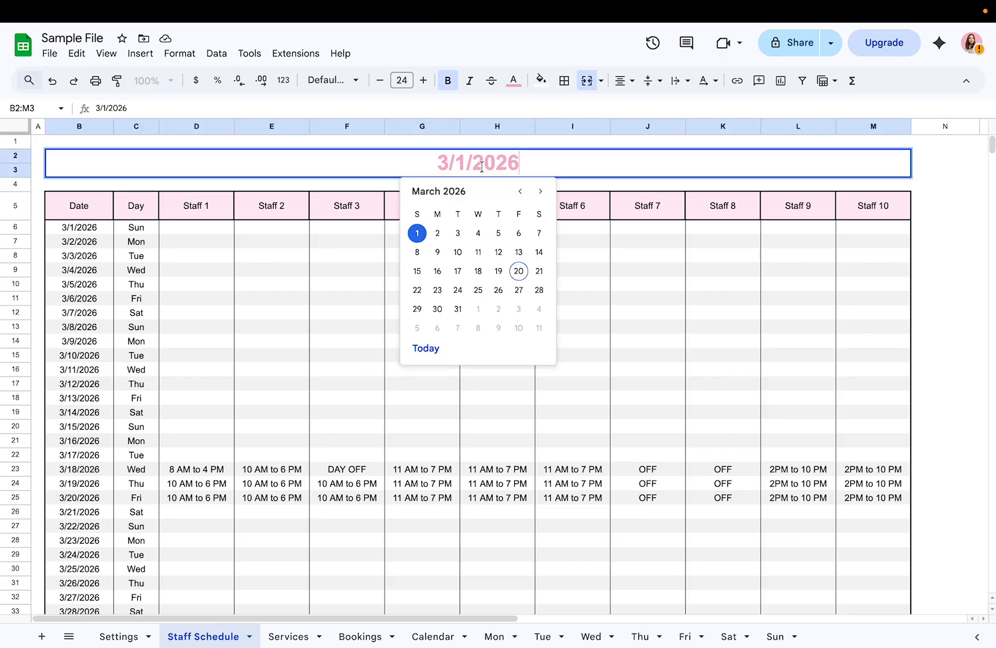
{"action": "key", "text": "ctrl+a"}
{"action": "type", "text": "APRIL 2026"}
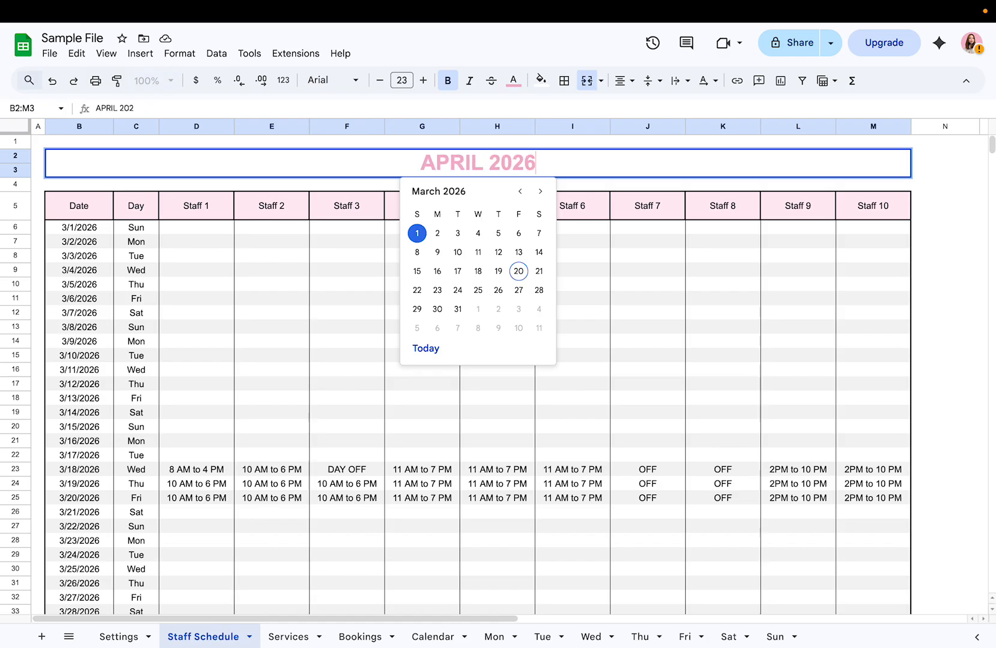
{"action": "key", "text": "Return"}
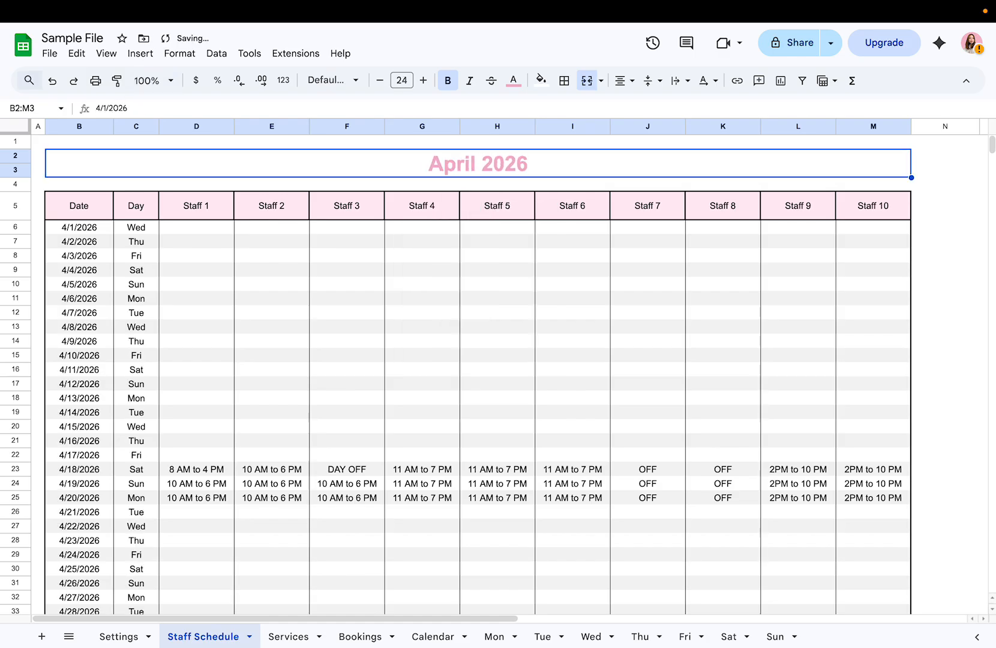
{"action": "left_click", "coordinate": [71, 229]}
{"action": "left_click", "coordinate": [498, 171]}
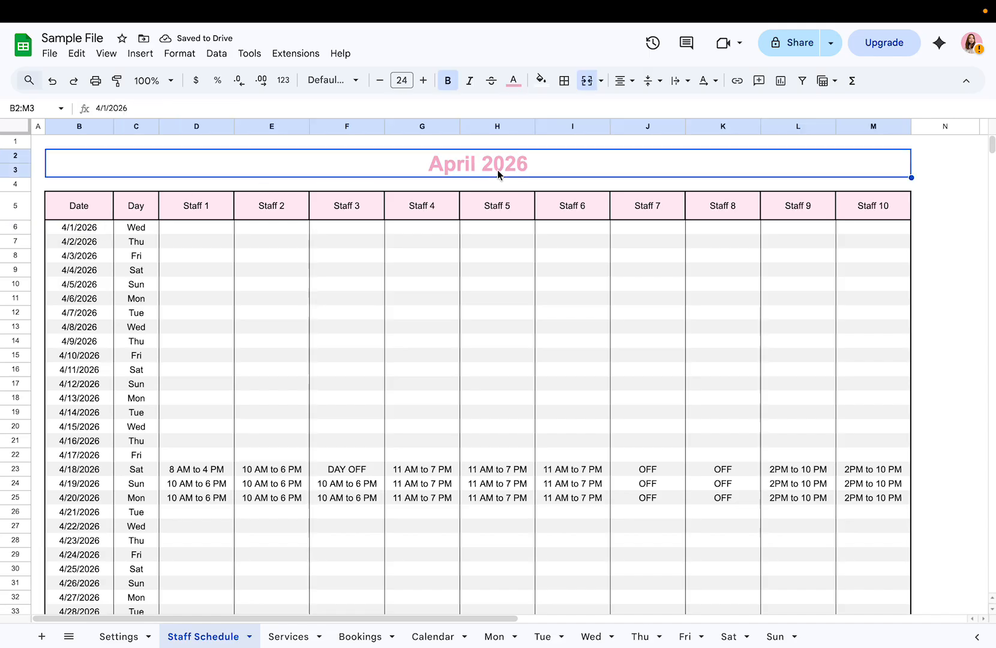
{"action": "left_click", "coordinate": [104, 231]}
{"action": "scroll", "coordinate": [102, 374], "scroll_direction": "down", "scroll_amount": 3}
{"action": "scroll", "coordinate": [102, 379], "scroll_direction": "up", "scroll_amount": 3}
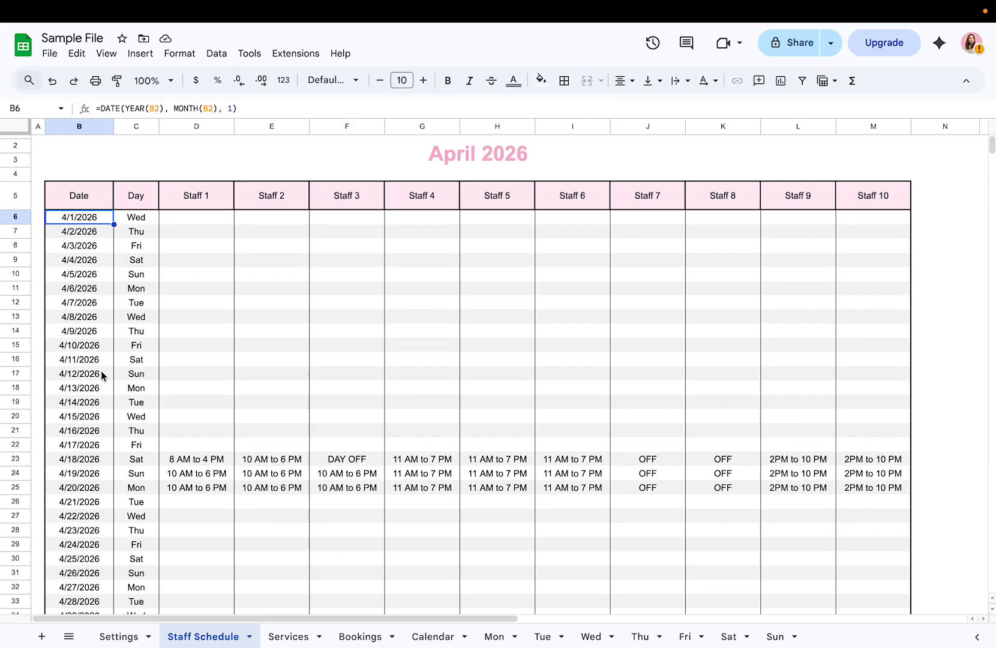
{"action": "left_click", "coordinate": [75, 124]}
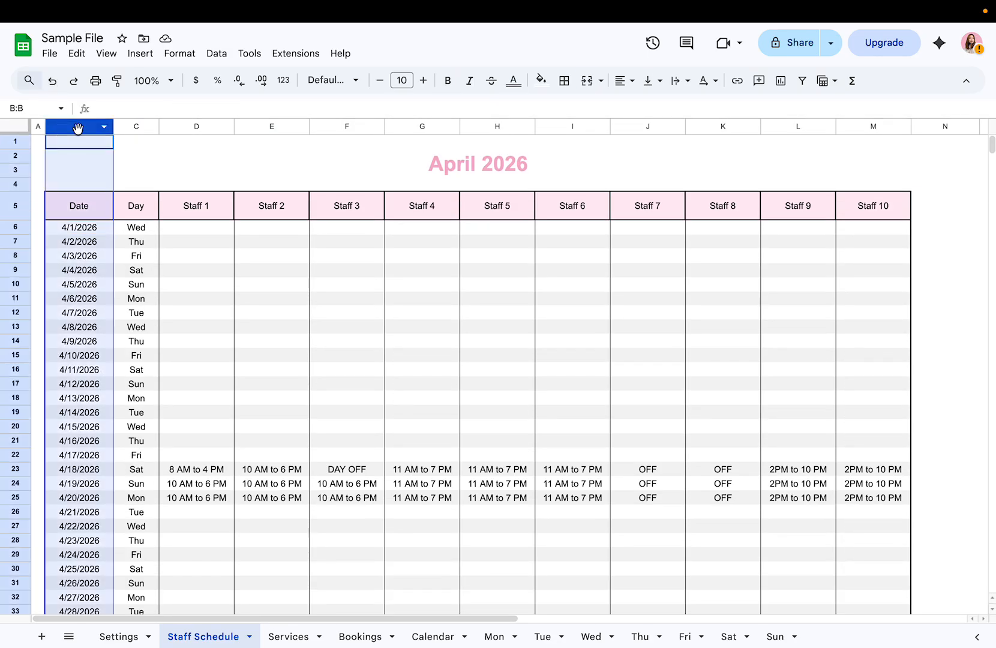
Set the Staff Schedule sheet's month title to March 2026.
{"action": "double_click", "coordinate": [465, 165]}
{"action": "key", "text": "ctrl+a"}
{"action": "type", "text": "MARCH "}
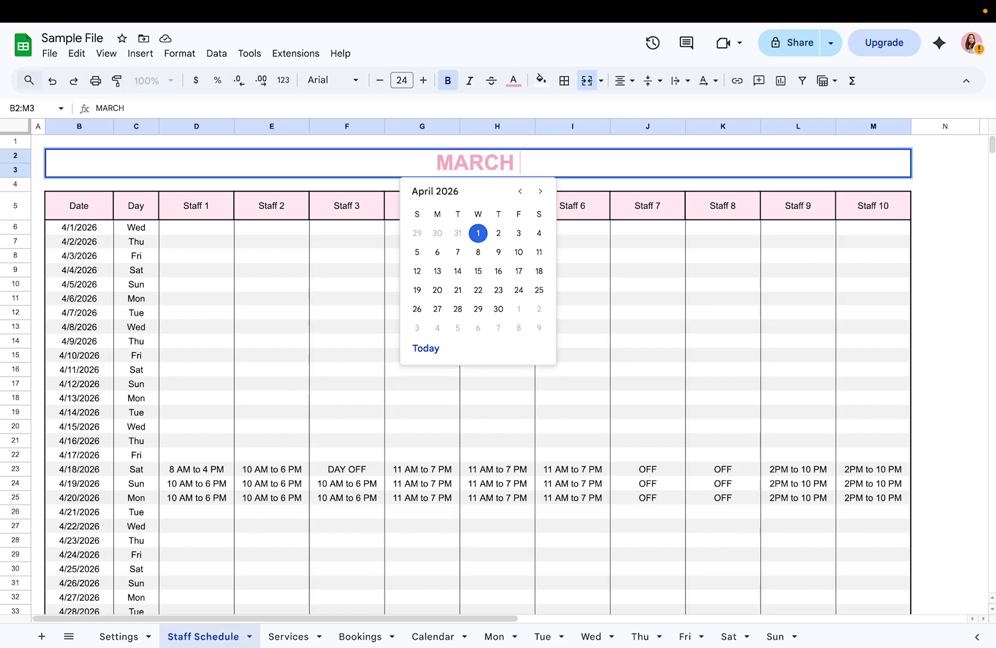
{"action": "type", "text": "2026"}
{"action": "key", "text": "Return"}
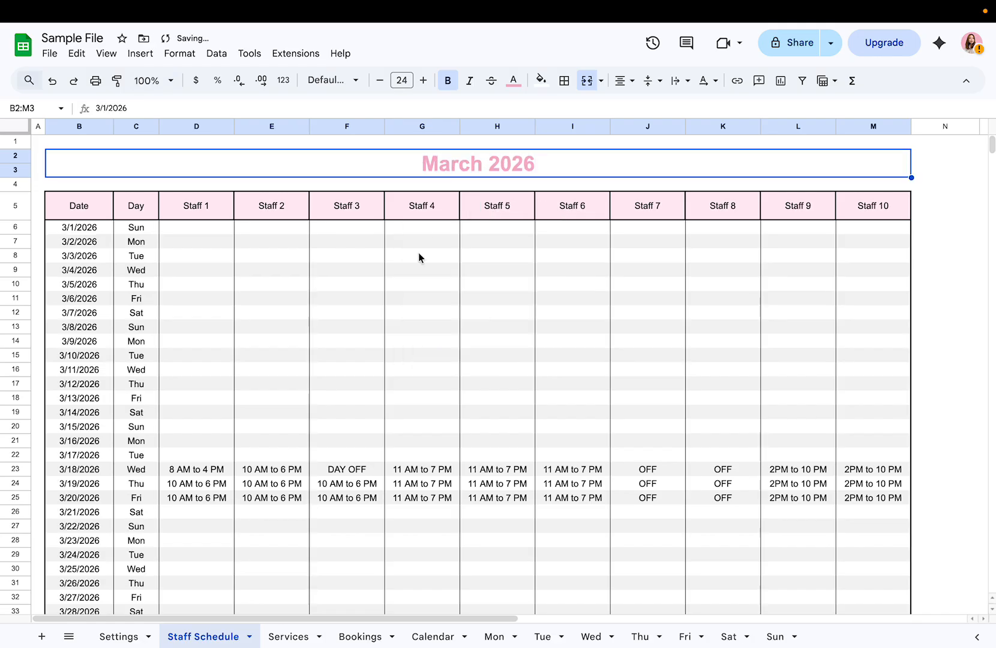
Replace the Staff 1 header in the staff schedule with the first staff member's name.
{"action": "left_click", "coordinate": [92, 208]}
{"action": "left_click", "coordinate": [147, 208]}
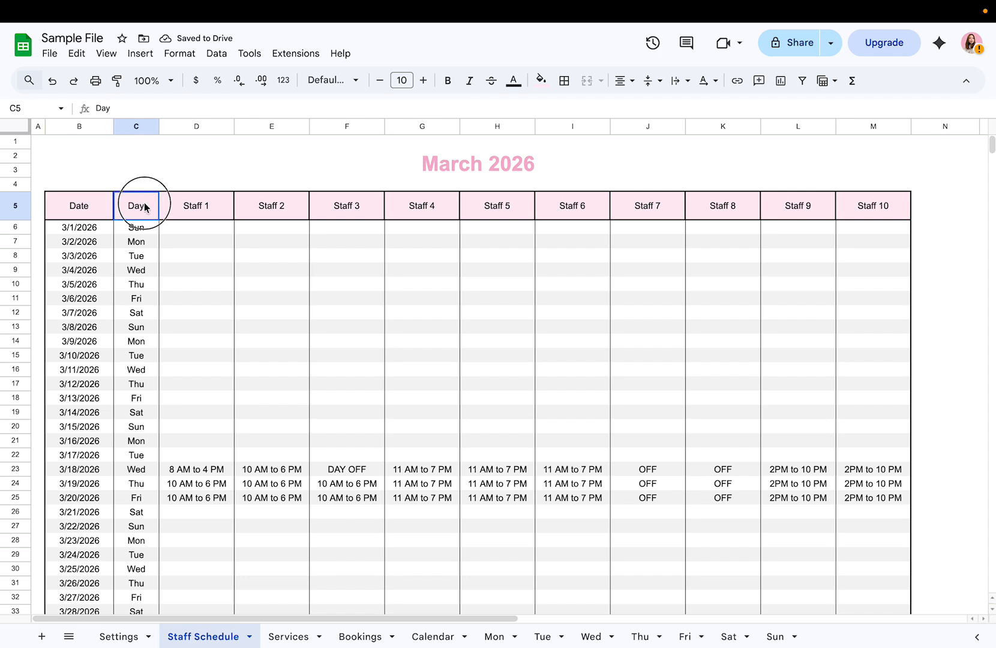
{"action": "double_click", "coordinate": [221, 214]}
{"action": "triple_click", "coordinate": [199, 199]}
{"action": "type", "text": "A"}
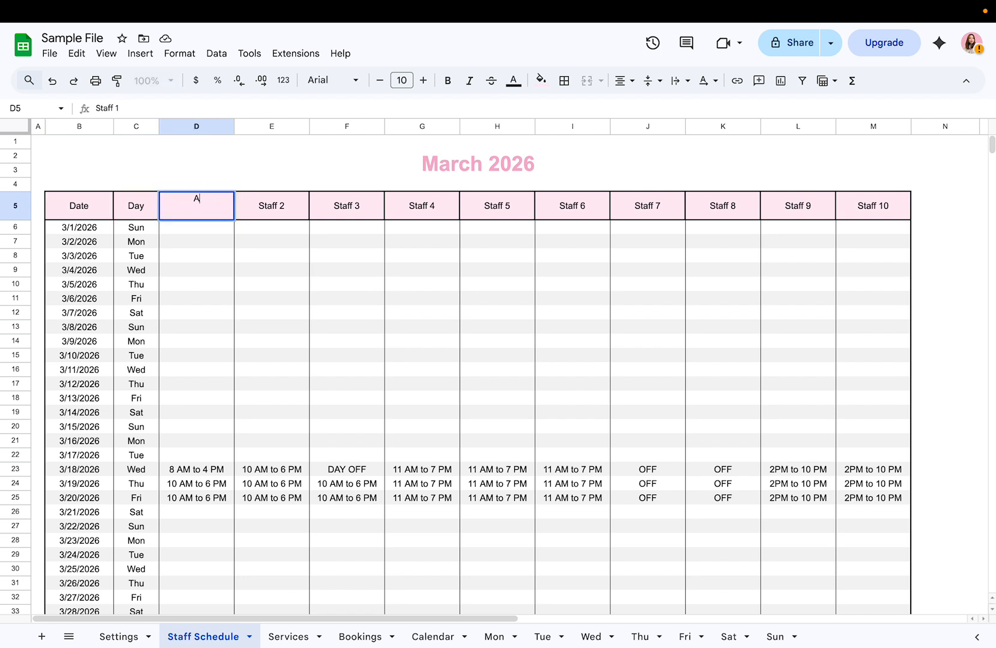
{"action": "type", "text": "LY"}
Replace the Staff 2 and Staff 3 headers in the staff schedule with the next two staff members' names.
{"action": "left_click", "coordinate": [272, 201]}
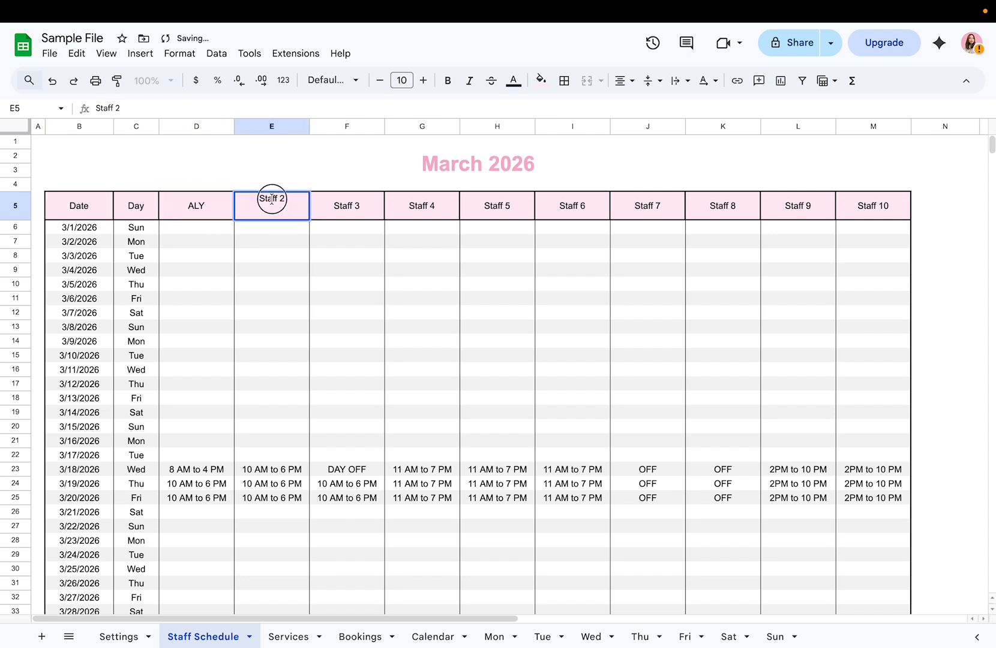
{"action": "double_click", "coordinate": [272, 199]}
{"action": "triple_click", "coordinate": [272, 200]}
{"action": "type", "text": "CAM"}
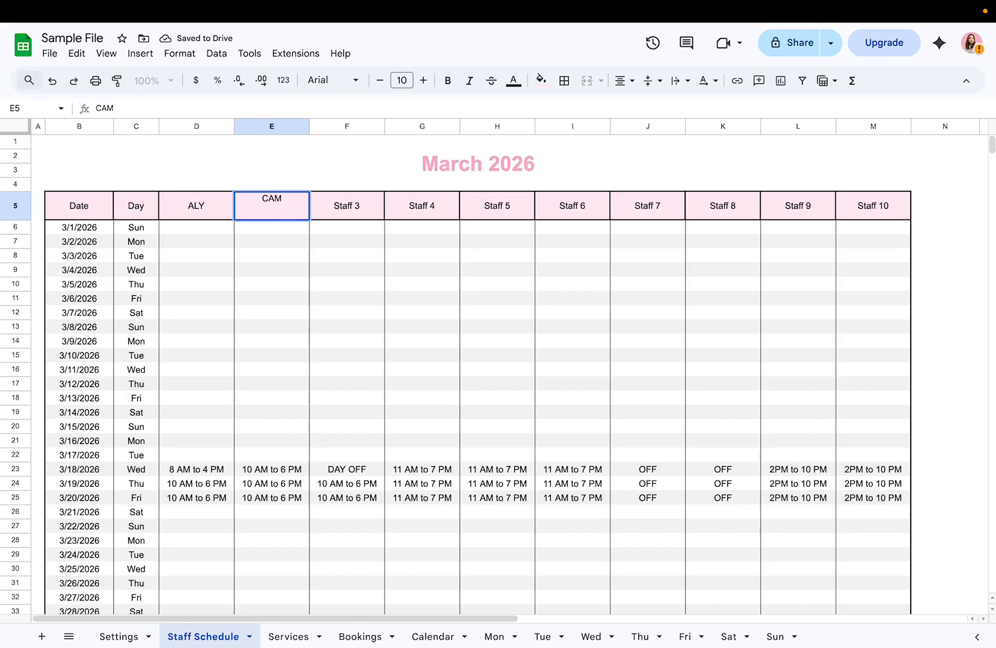
{"action": "double_click", "coordinate": [375, 208]}
{"action": "triple_click", "coordinate": [353, 197]}
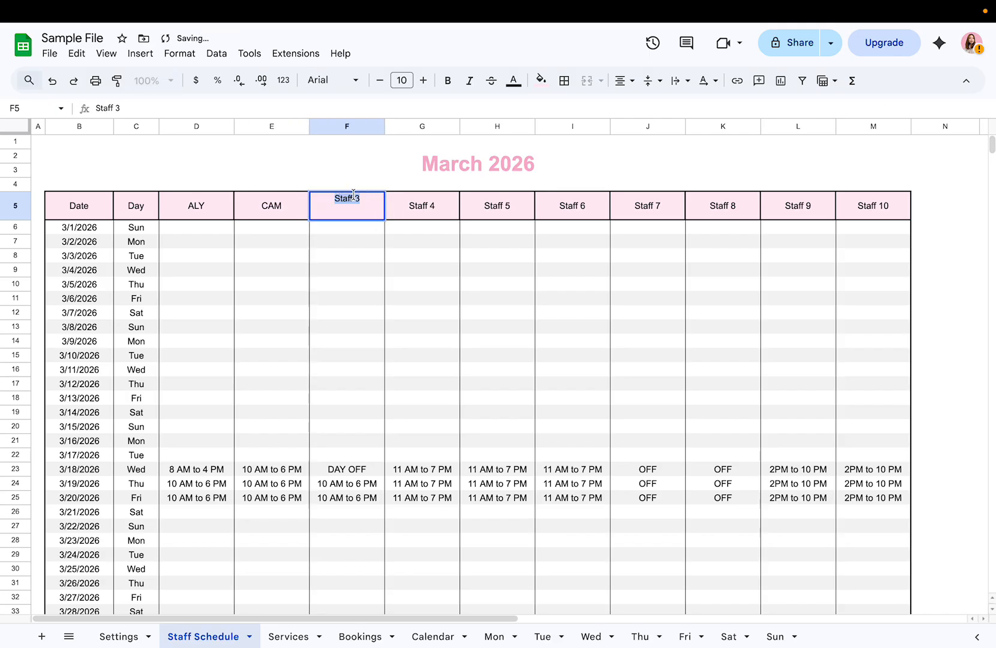
{"action": "type", "text": "FLO"}
{"action": "left_click", "coordinate": [454, 200]}
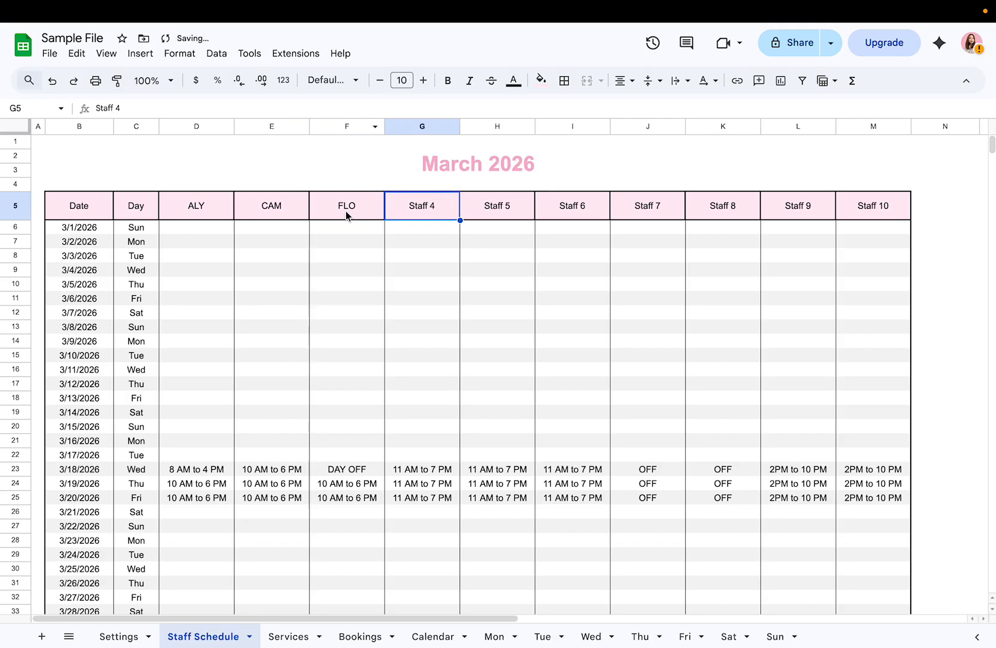
{"action": "left_click", "coordinate": [196, 210]}
{"action": "left_click", "coordinate": [238, 207]}
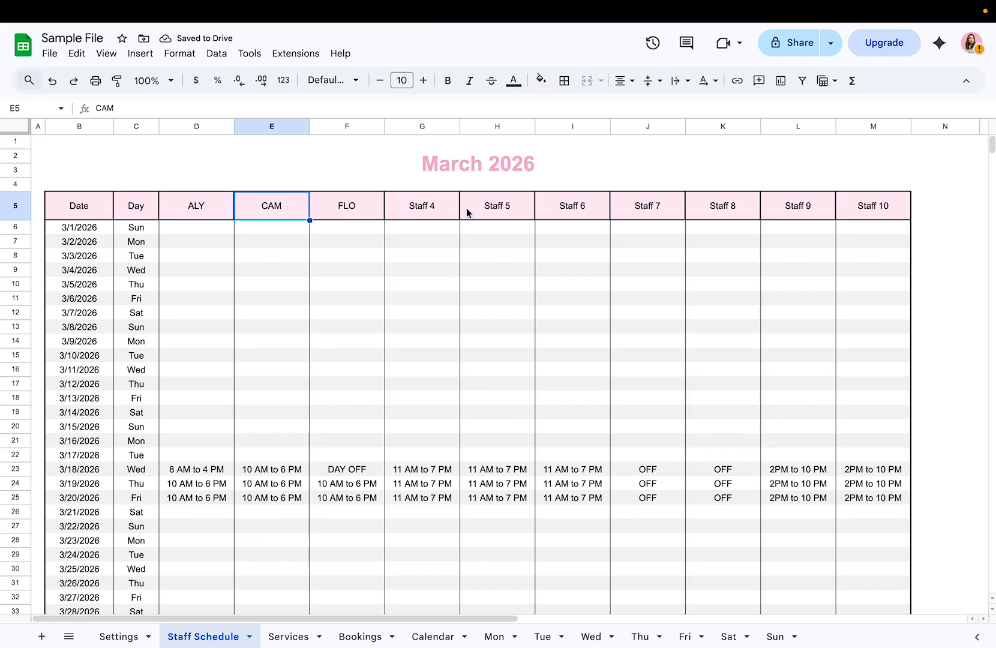
{"action": "left_click", "coordinate": [896, 209]}
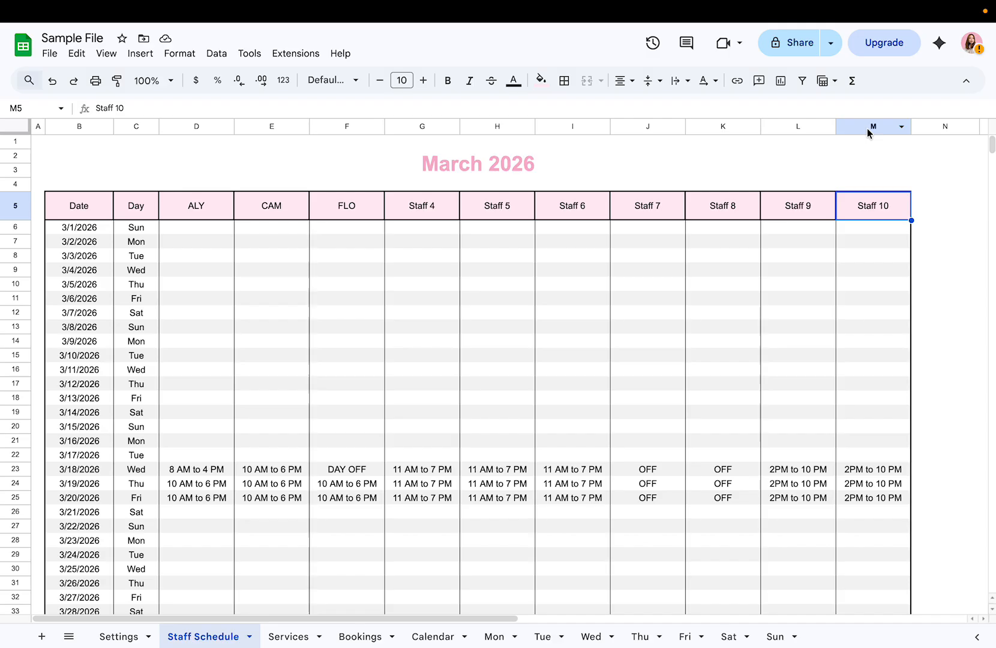
{"action": "left_click", "coordinate": [864, 130]}
{"action": "left_click", "coordinate": [794, 127]}
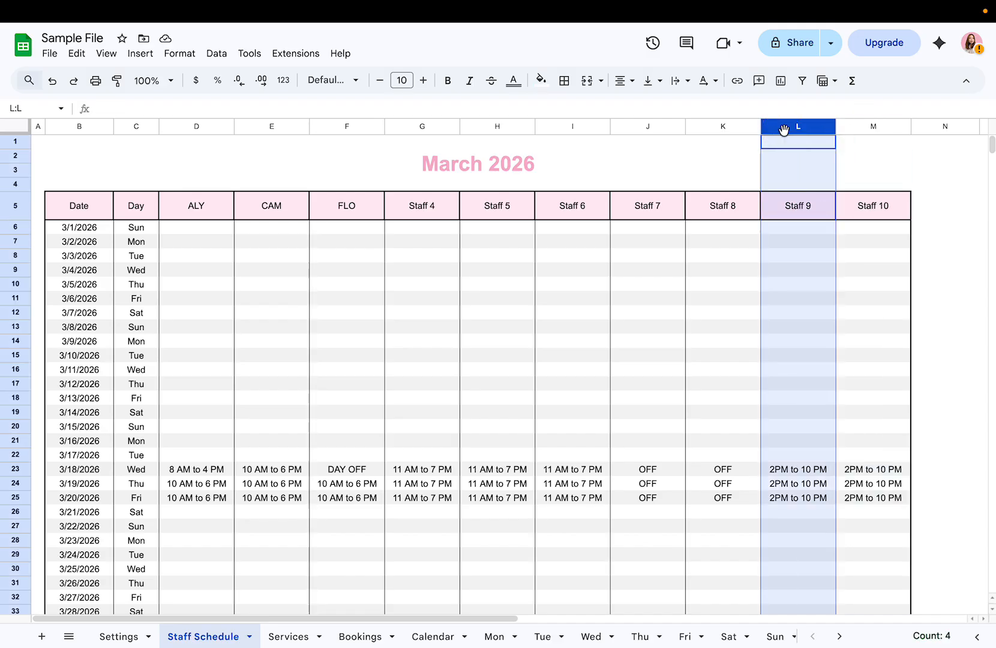
{"action": "scroll", "coordinate": [778, 336], "scroll_direction": "down", "scroll_amount": 1}
{"action": "scroll", "coordinate": [777, 335], "scroll_direction": "up", "scroll_amount": 1}
Examine the Service and Code columns on the Services sheet.
{"action": "left_click", "coordinate": [290, 636]}
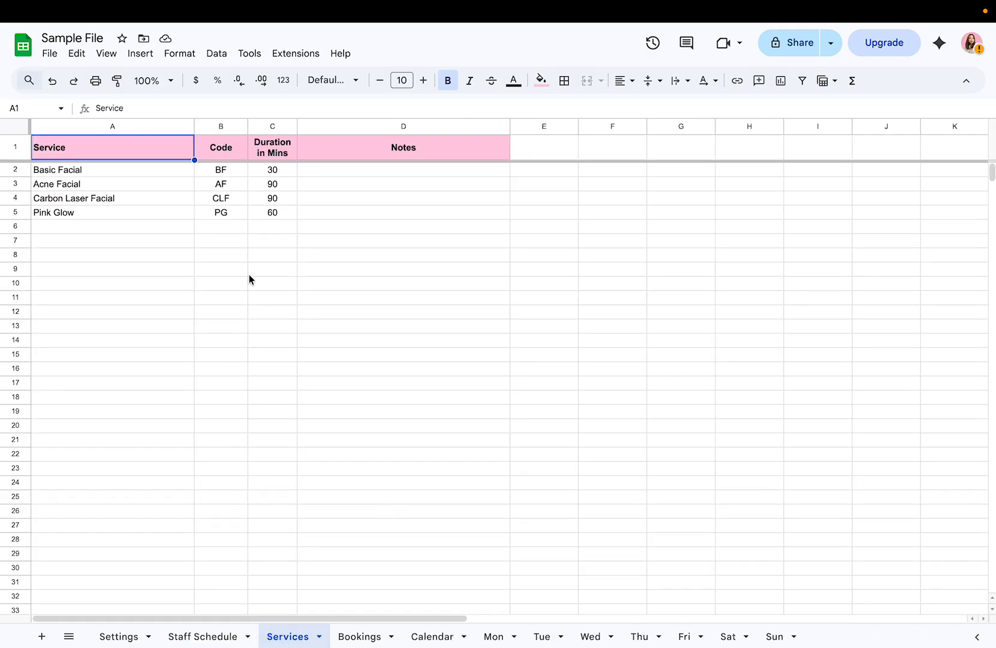
{"action": "left_click", "coordinate": [123, 128]}
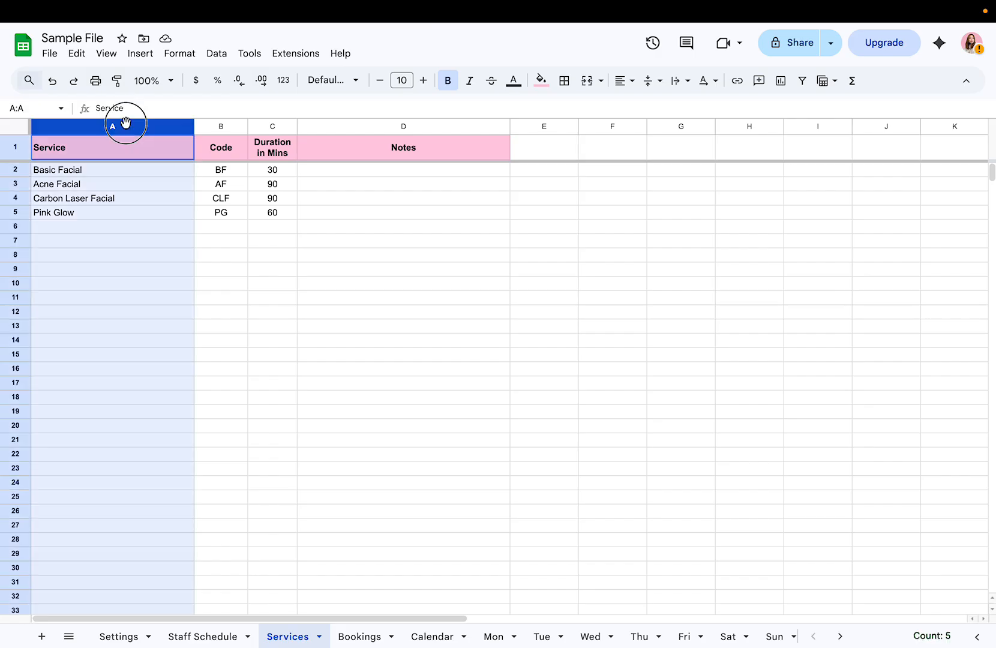
{"action": "left_click", "coordinate": [233, 167]}
{"action": "left_click", "coordinate": [220, 127]}
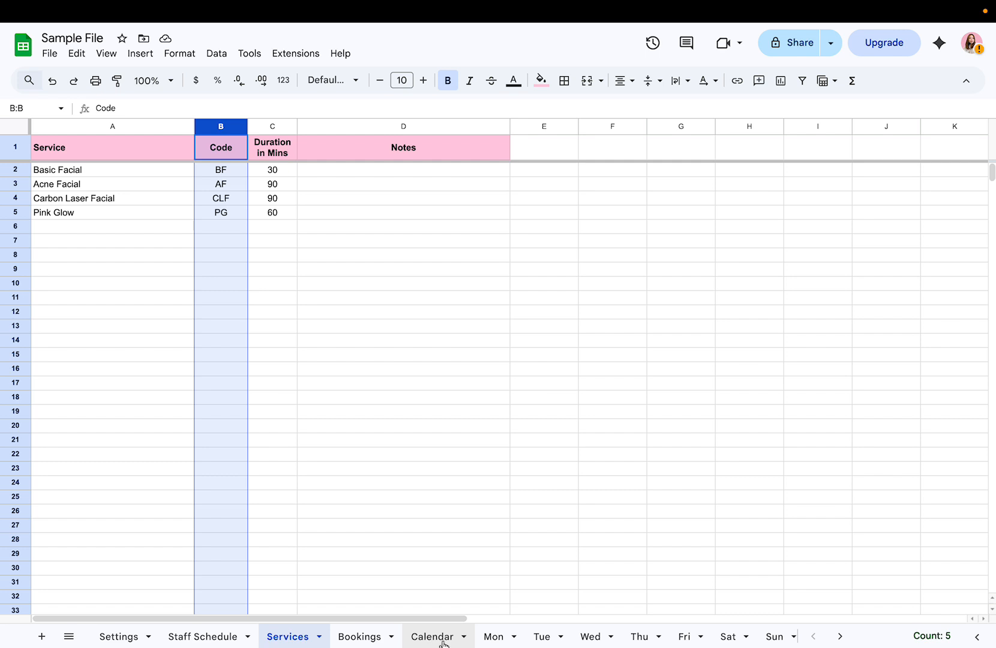
Check how service codes appear in the Calendar sheet's March 18 entries and look at the Bookings sheet.
{"action": "left_click", "coordinate": [443, 637]}
{"action": "scroll", "coordinate": [471, 473], "scroll_direction": "down", "scroll_amount": 3}
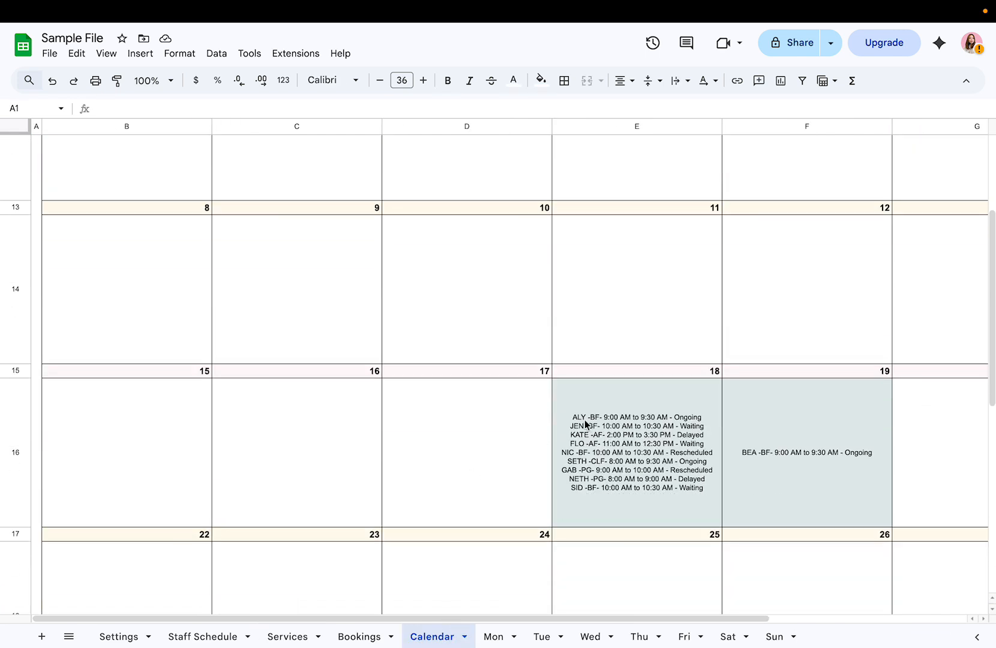
{"action": "left_click", "coordinate": [585, 425]}
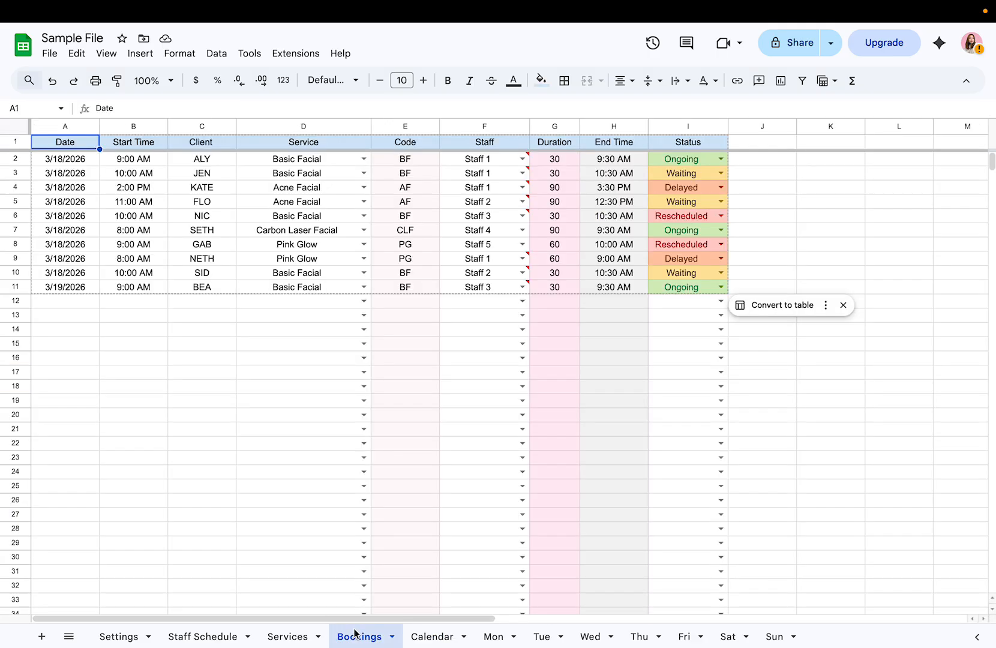
{"action": "left_click", "coordinate": [356, 635]}
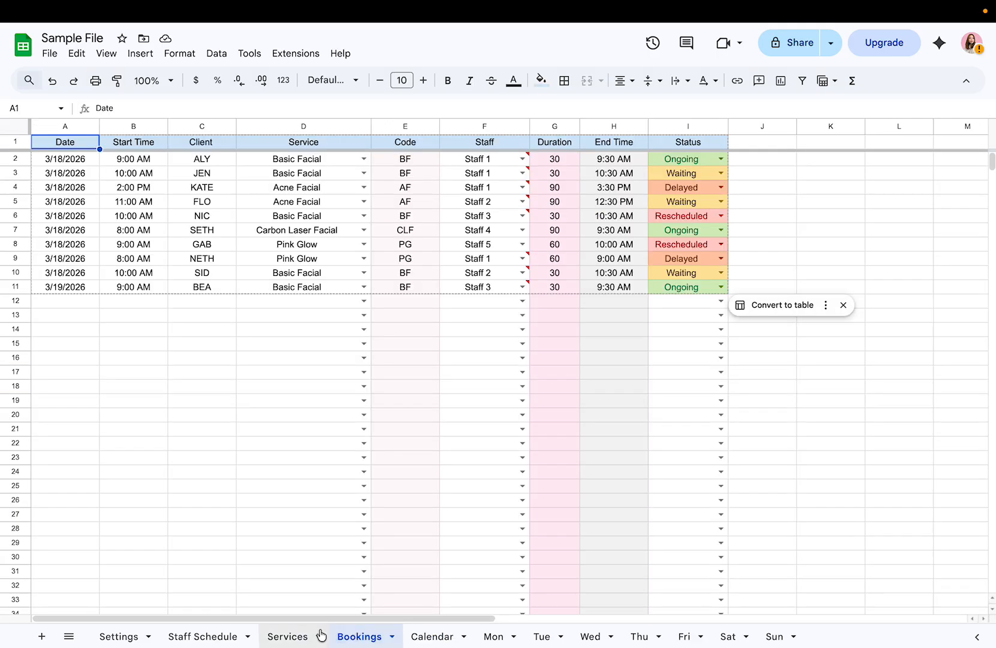
Return to the Services sheet and examine the Duration in Mins column, including the Basic Facial's duration.
{"action": "left_click", "coordinate": [285, 635]}
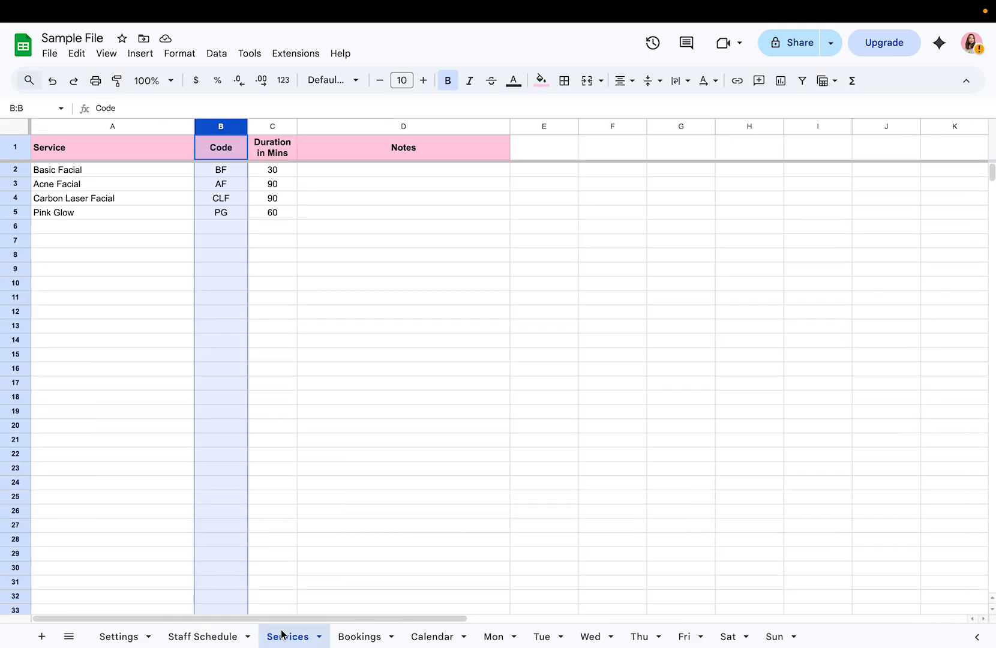
{"action": "right_click", "coordinate": [365, 517]}
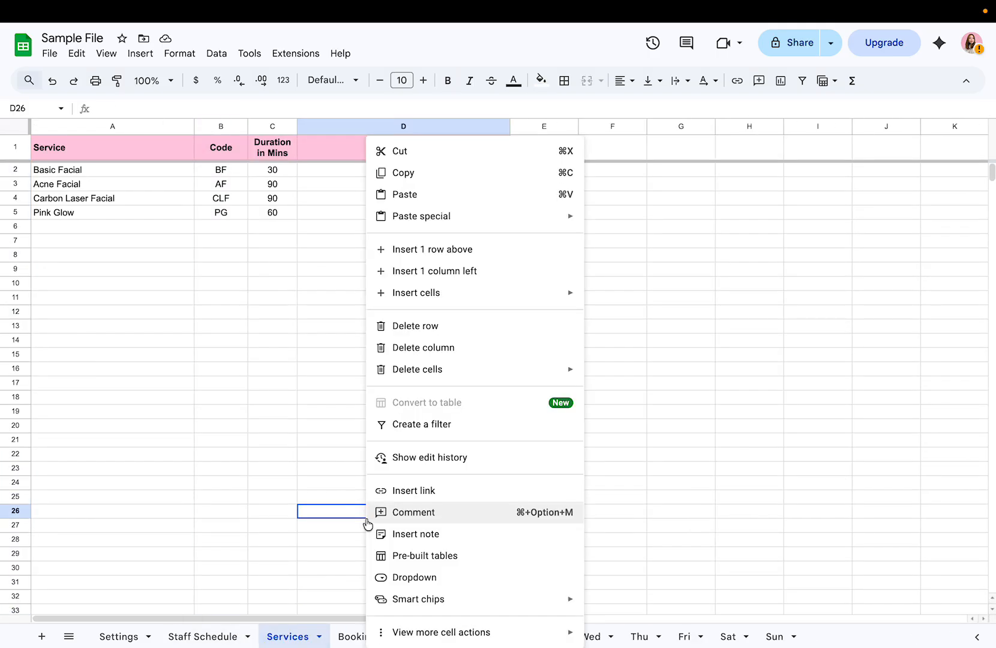
{"action": "left_click", "coordinate": [200, 201]}
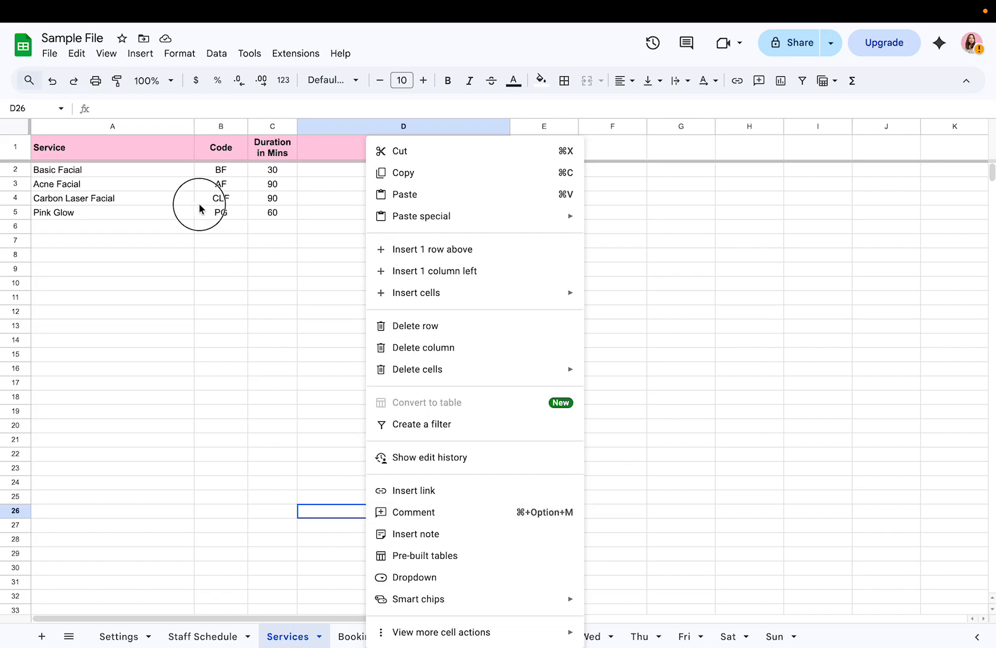
{"action": "left_click", "coordinate": [274, 126]}
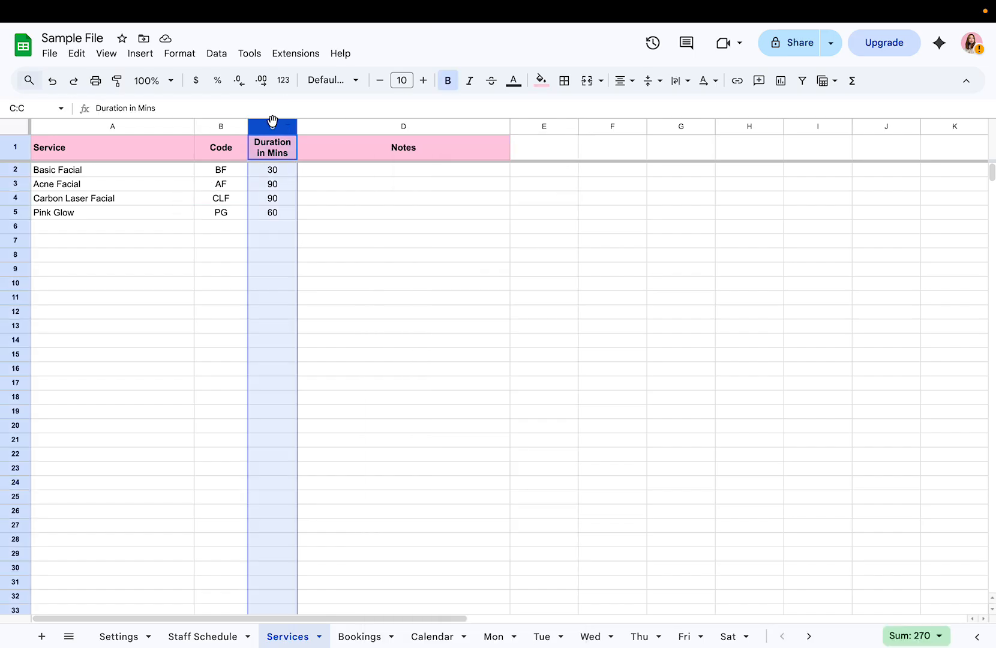
{"action": "left_click", "coordinate": [283, 172]}
{"action": "left_click", "coordinate": [289, 157]}
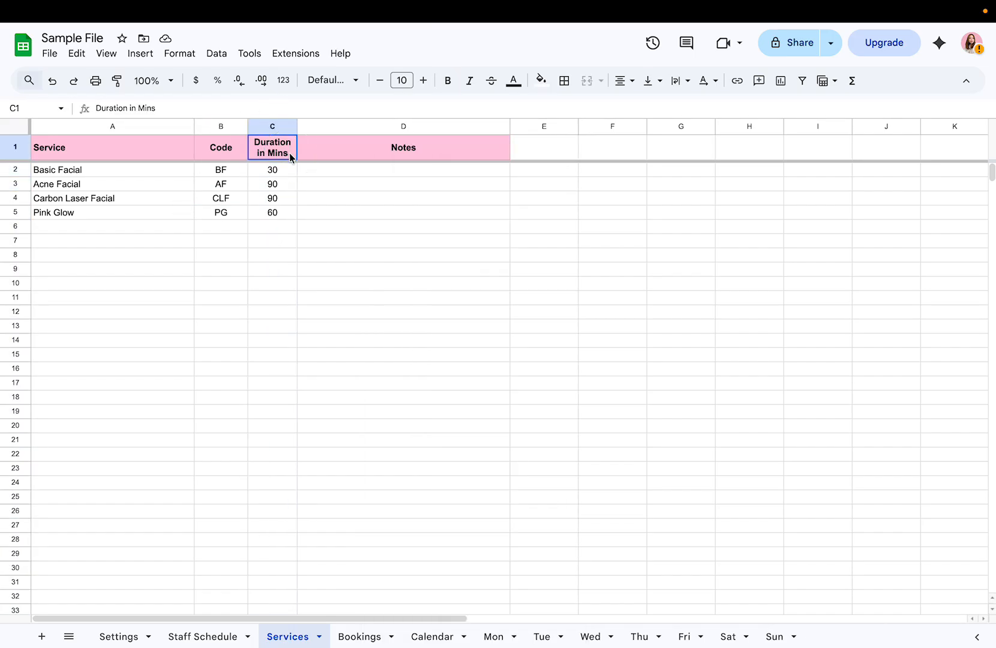
{"action": "left_click", "coordinate": [273, 171]}
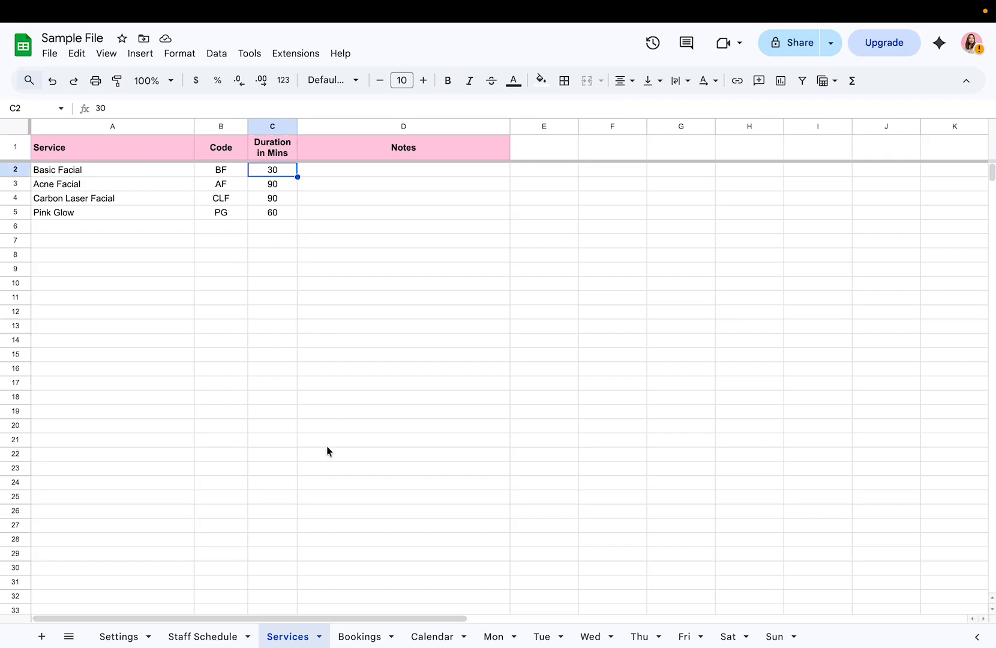
Examine the five-minute time blocks in the 8:00 AM hour on the Mon sheet.
{"action": "left_click", "coordinate": [487, 634]}
{"action": "left_click", "coordinate": [126, 281]}
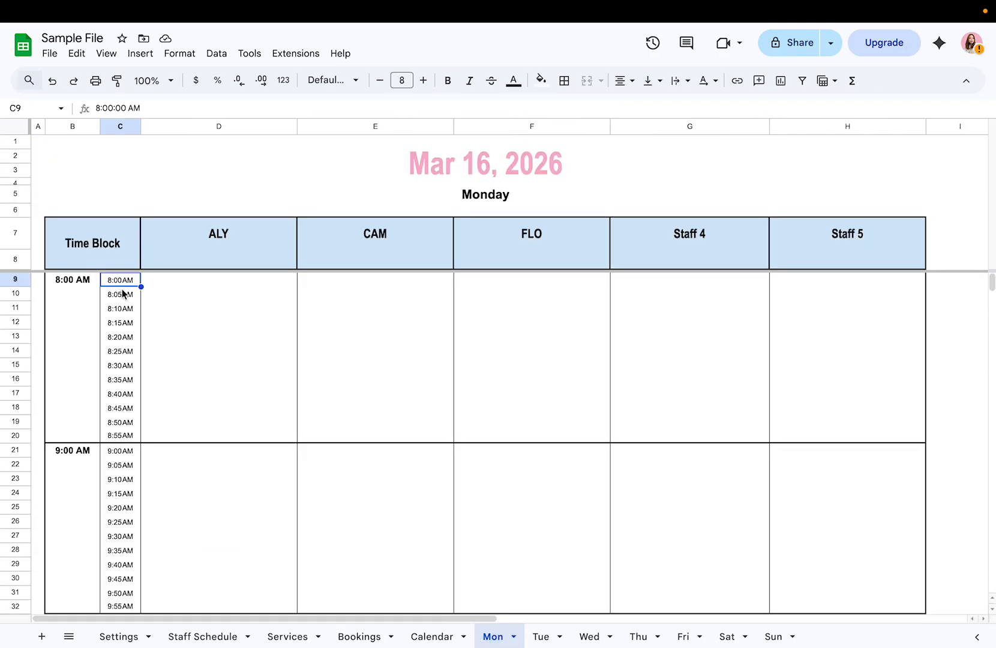
{"action": "left_click", "coordinate": [122, 294]}
{"action": "left_click", "coordinate": [122, 309]}
{"action": "left_click", "coordinate": [121, 336]}
{"action": "left_click", "coordinate": [127, 379]}
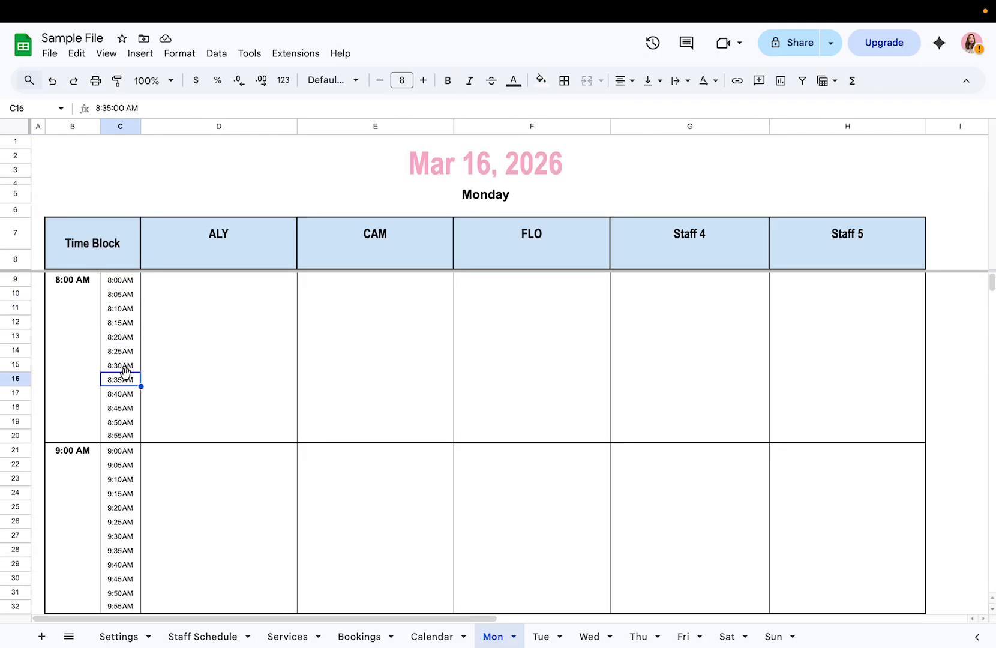
{"action": "left_click", "coordinate": [132, 408]}
{"action": "left_click", "coordinate": [128, 435]}
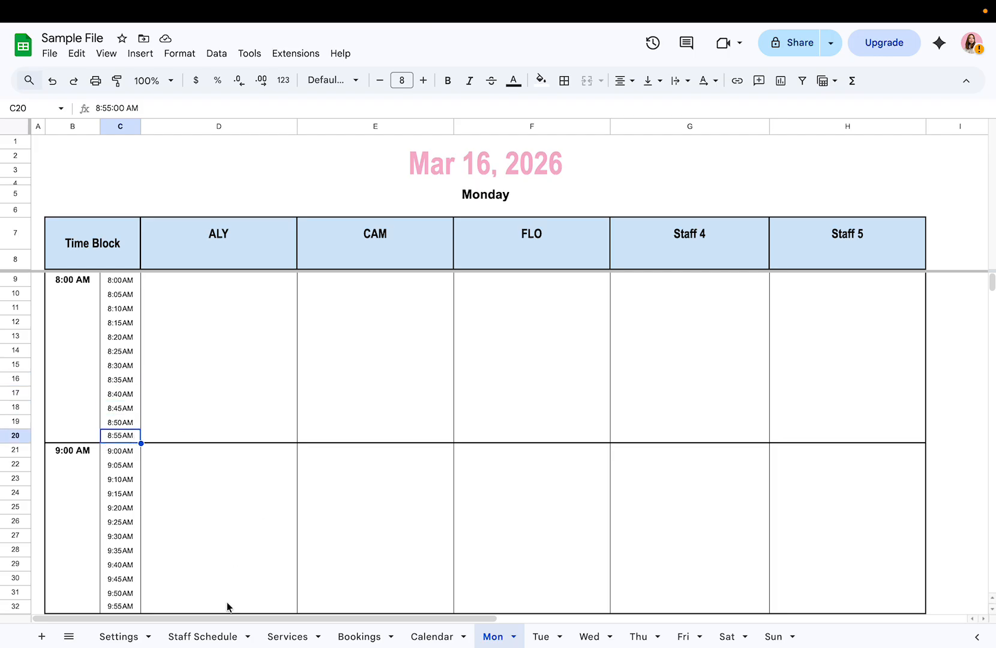
Review the Duration in Mins and Notes columns on the Services sheet.
{"action": "left_click", "coordinate": [222, 635]}
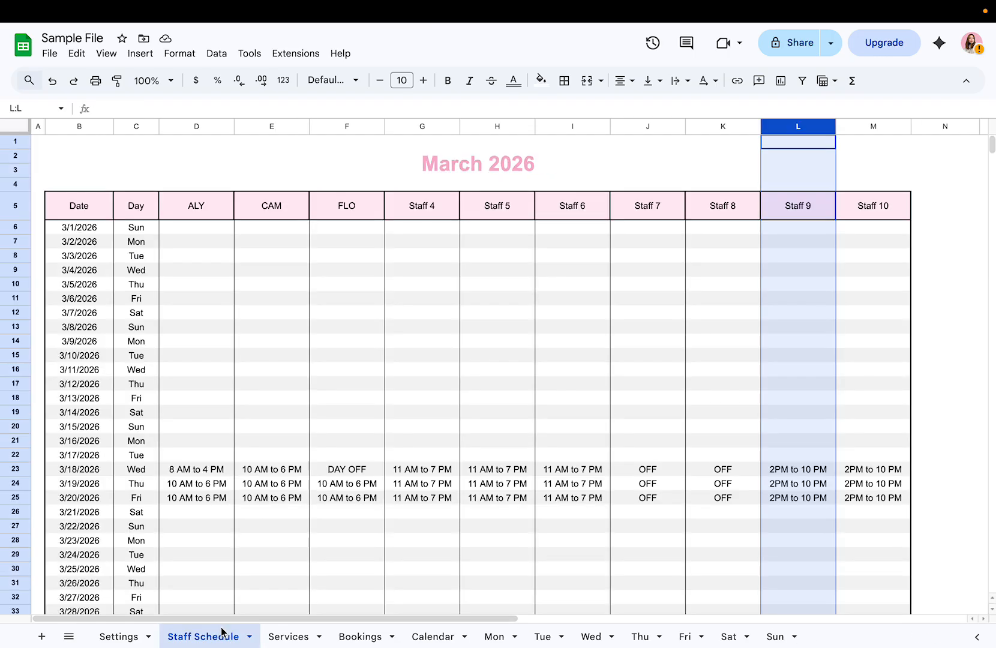
{"action": "left_click", "coordinate": [286, 638]}
{"action": "left_click", "coordinate": [264, 127]}
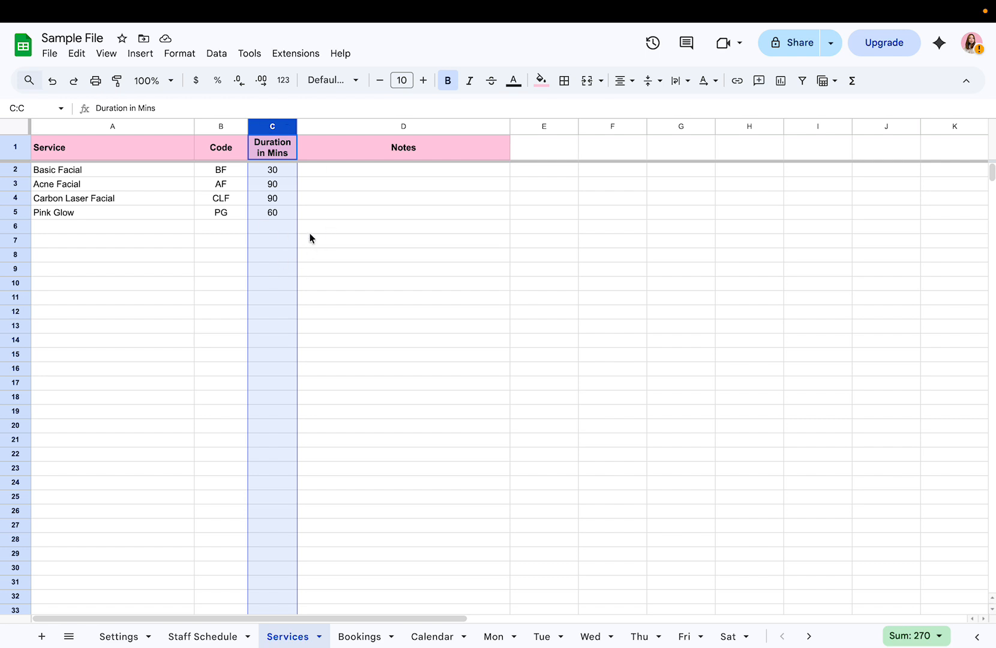
{"action": "left_click", "coordinate": [306, 170]}
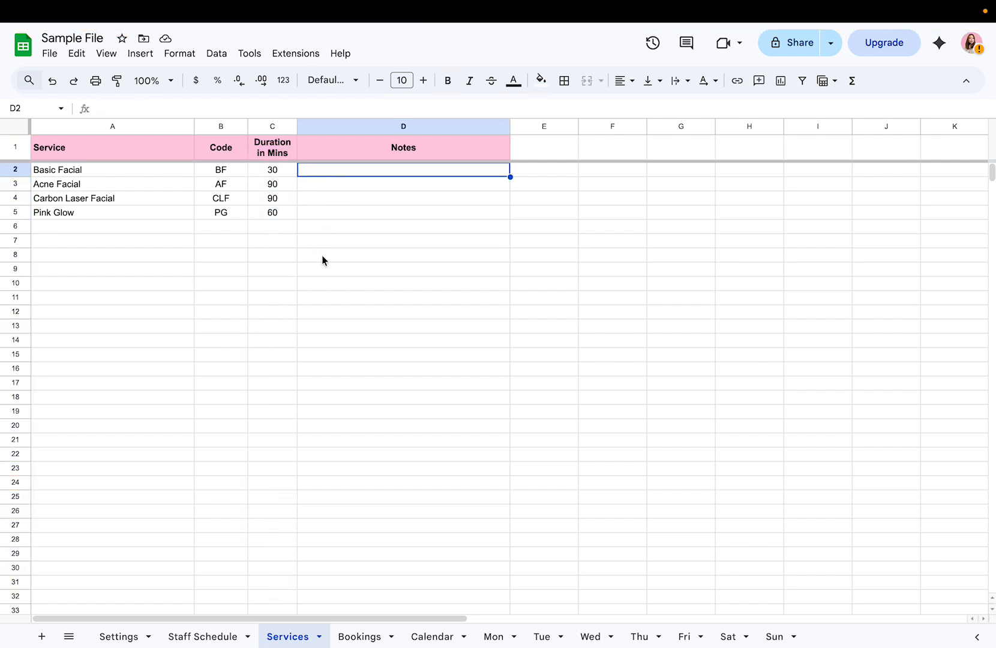
{"action": "left_click", "coordinate": [367, 638]}
{"action": "left_click", "coordinate": [302, 636]}
{"action": "left_click", "coordinate": [403, 126]}
Check the staff options on the Bookings sheet and clear the outdated Staff entries in F2:F11.
{"action": "left_click", "coordinate": [360, 637]}
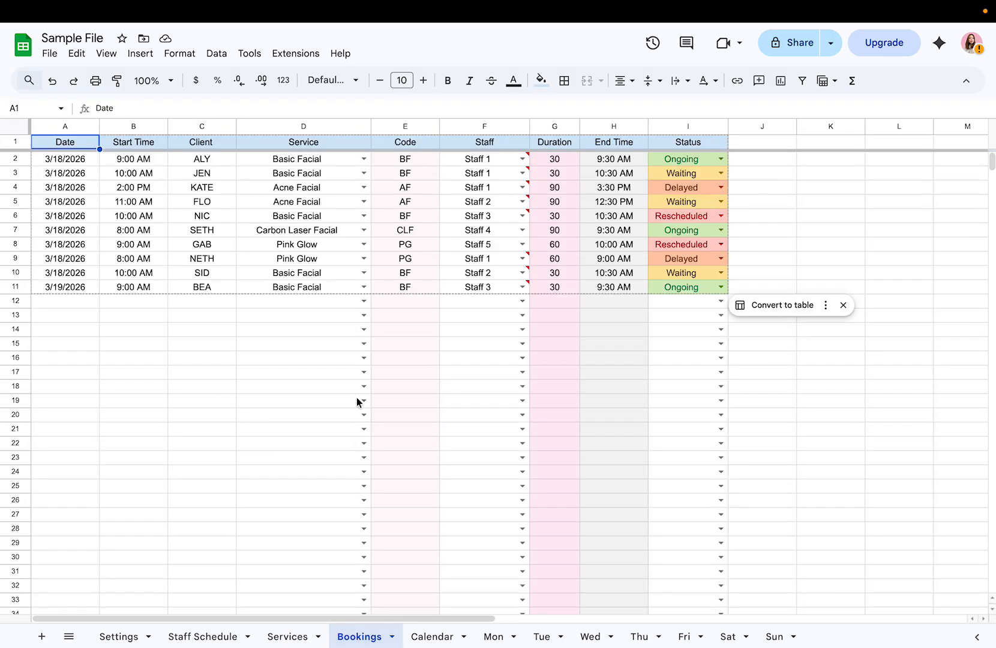
{"action": "left_click", "coordinate": [522, 159]}
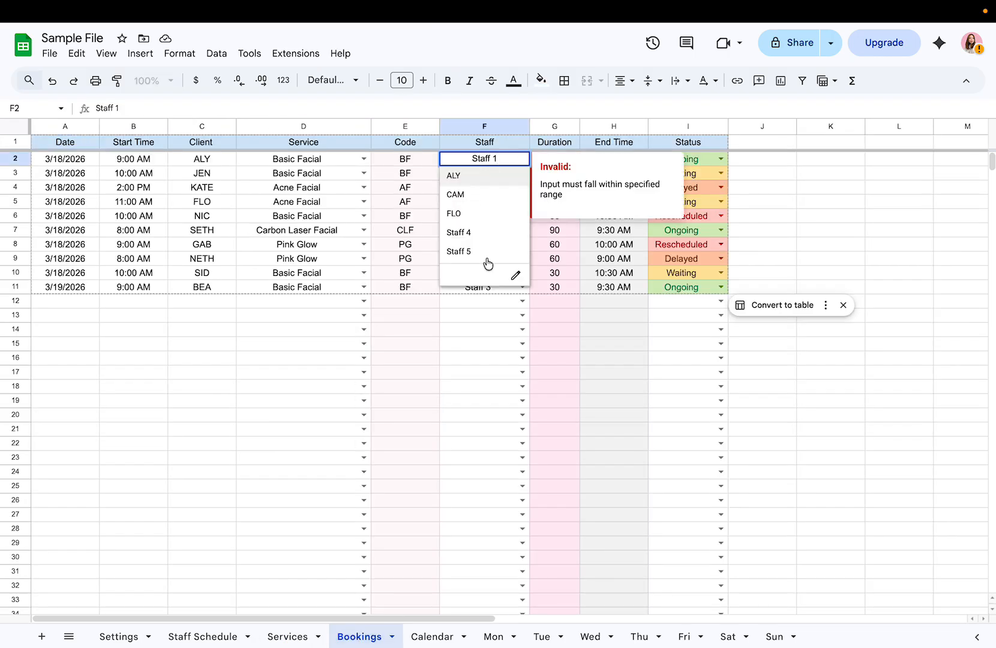
{"action": "left_click", "coordinate": [487, 262]}
{"action": "left_click", "coordinate": [476, 291], "text": "shift"}
{"action": "key", "text": "Delete"}
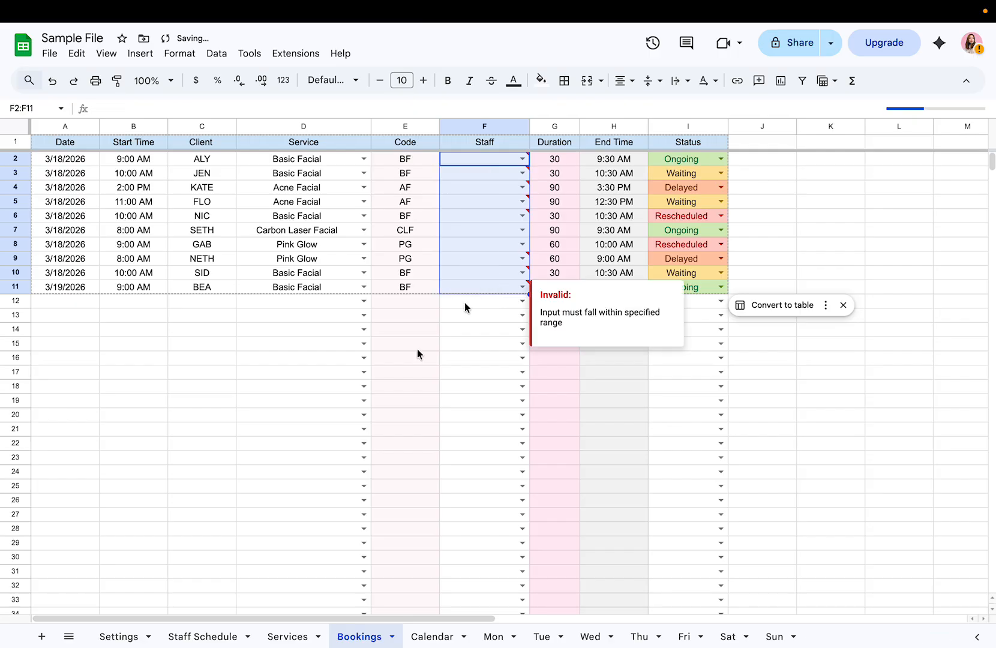
Review the Date, Start Time and Client entries on the Bookings sheet and the service options for the first booking.
{"action": "left_click", "coordinate": [178, 391]}
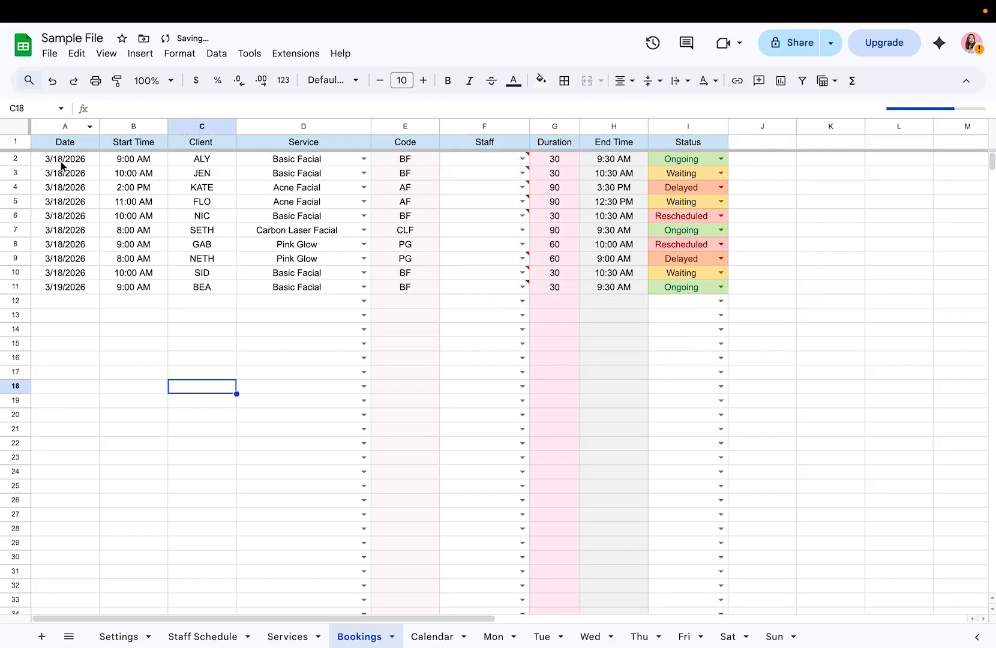
{"action": "left_click", "coordinate": [71, 125]}
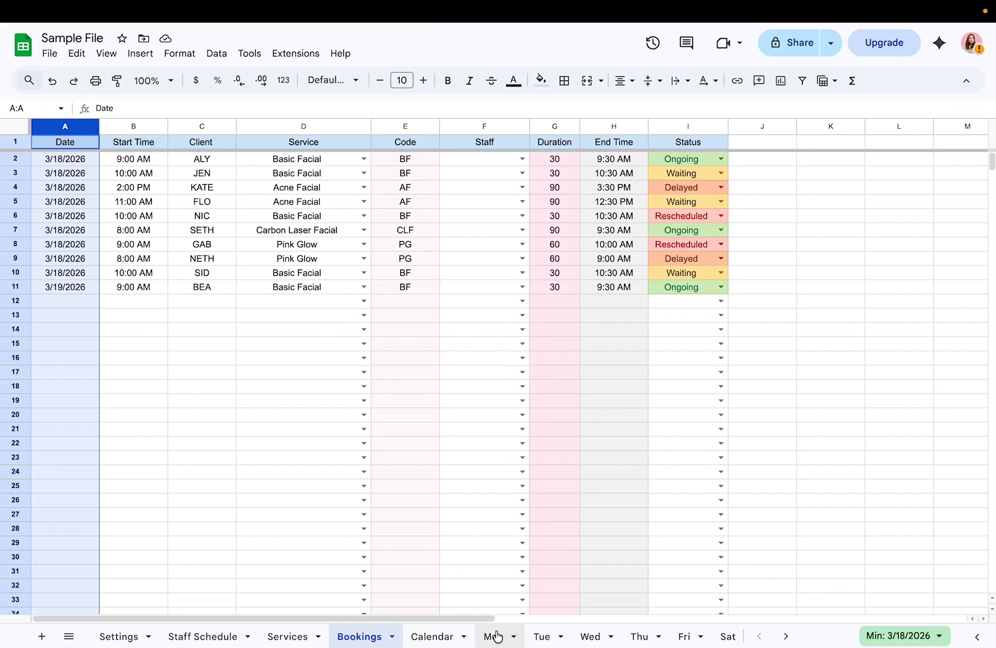
{"action": "scroll", "coordinate": [586, 641], "scroll_direction": "right", "scroll_amount": 2}
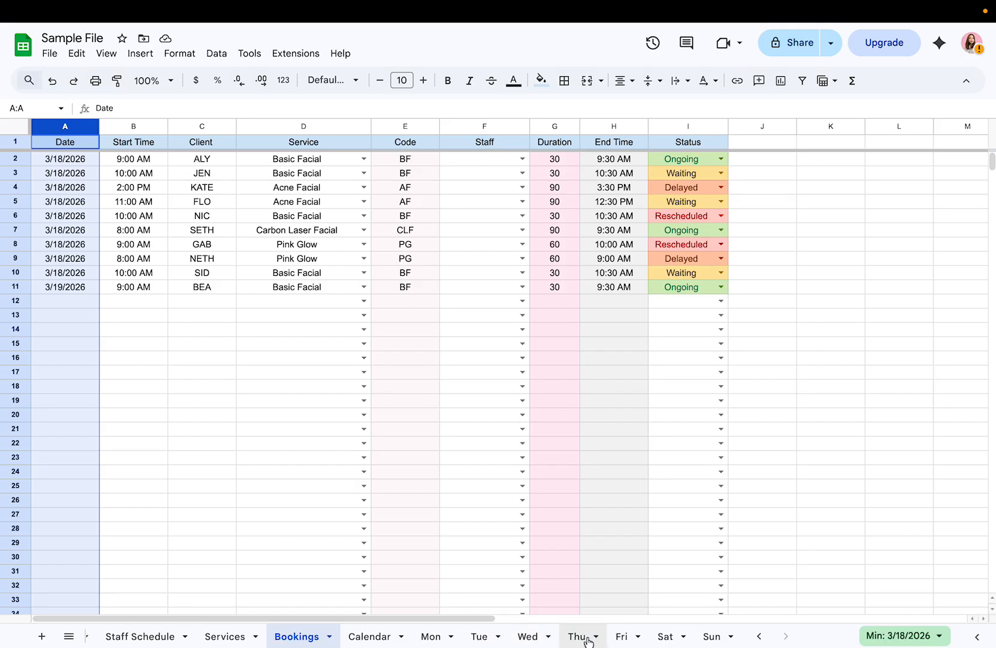
{"action": "scroll", "coordinate": [588, 640], "scroll_direction": "left", "scroll_amount": 2}
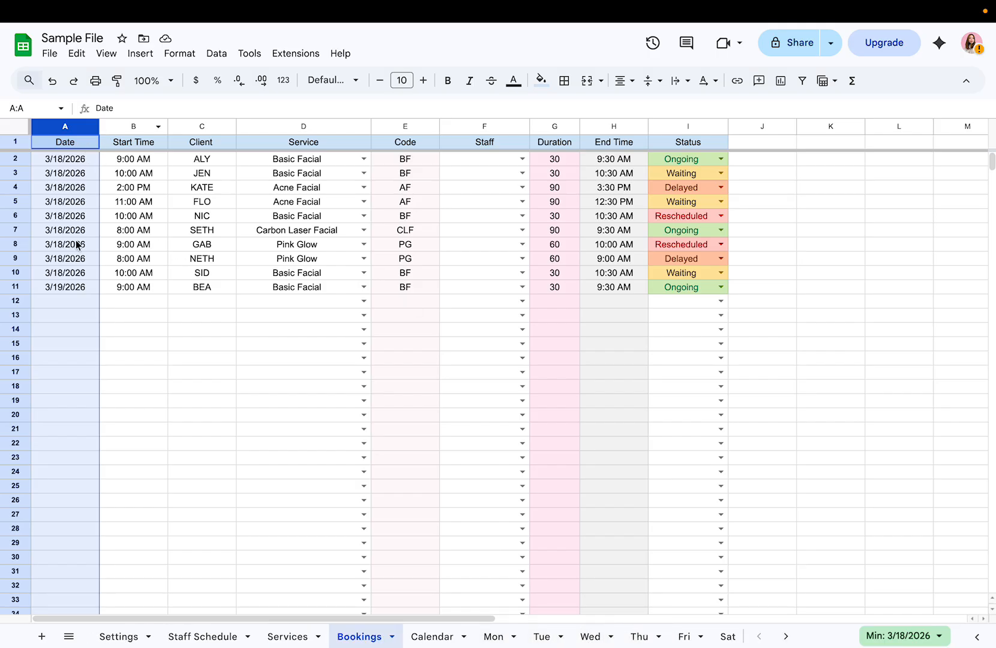
{"action": "left_click", "coordinate": [130, 161]}
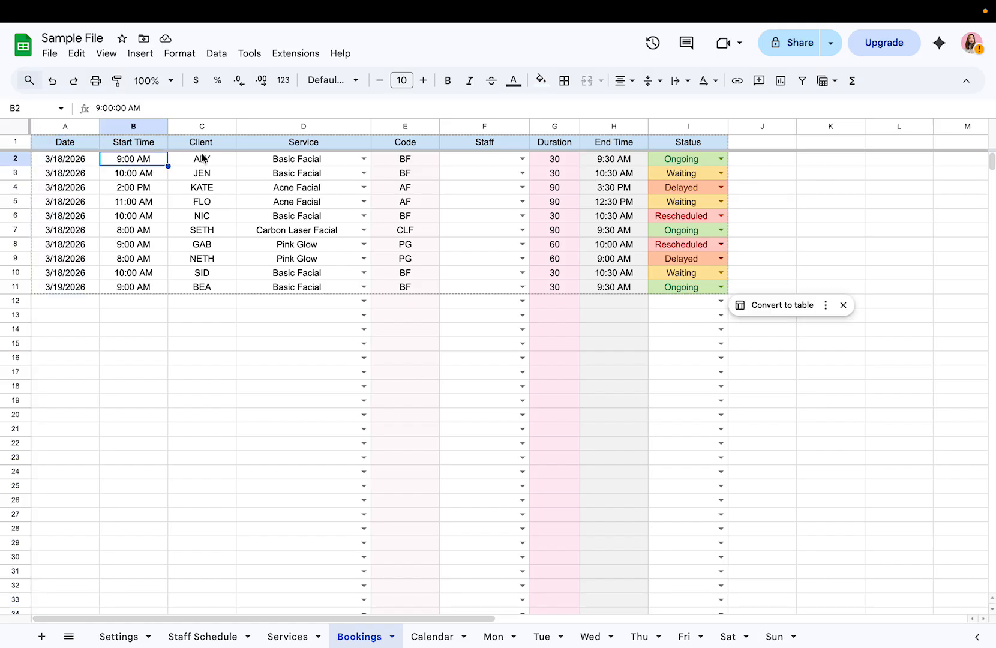
{"action": "left_click", "coordinate": [202, 157]}
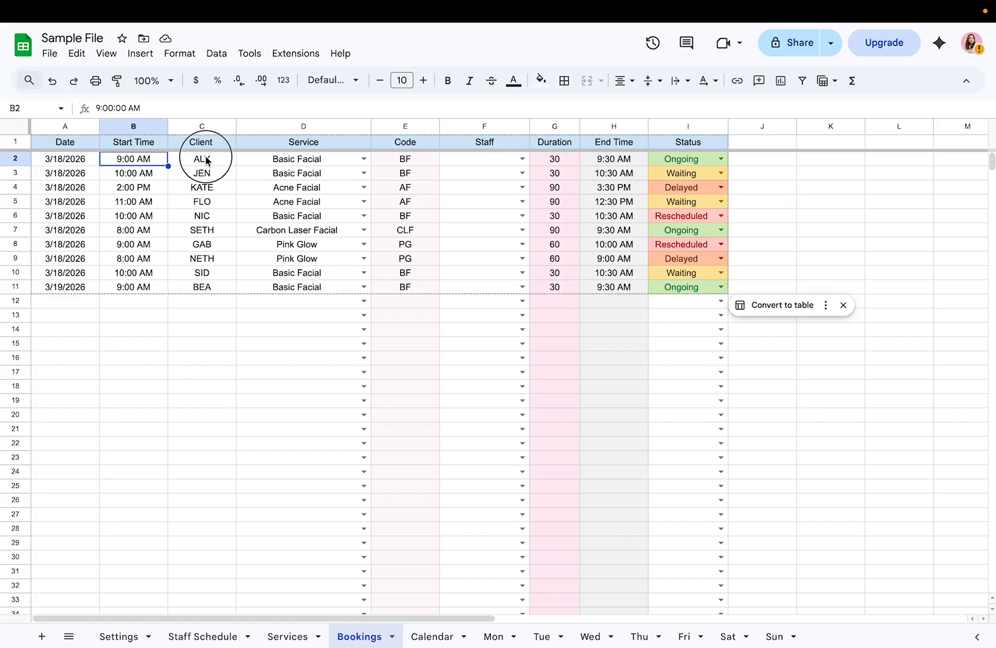
{"action": "left_click", "coordinate": [345, 161]}
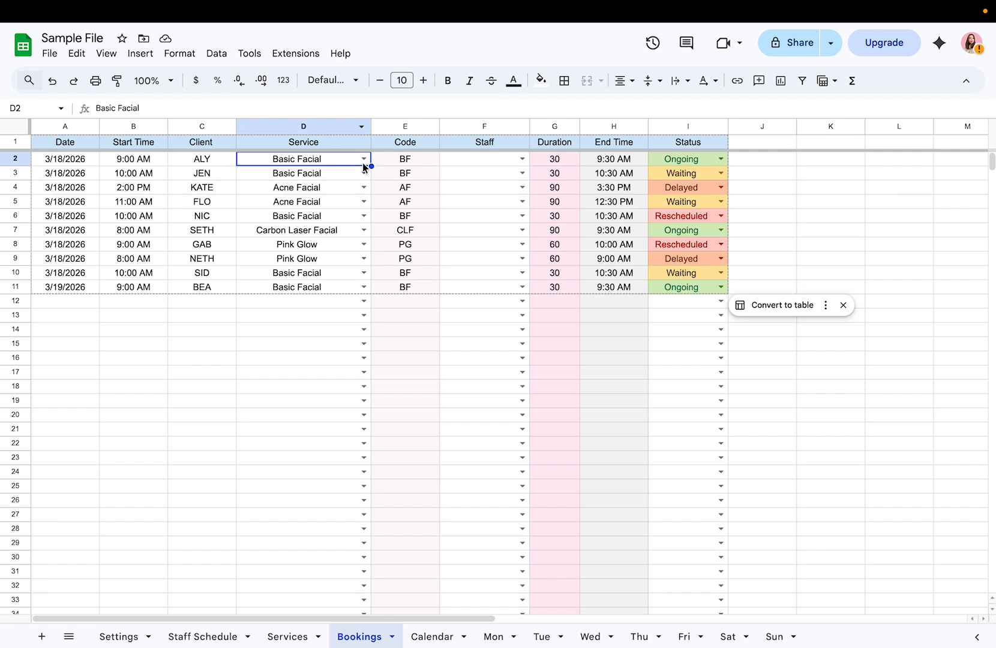
{"action": "left_click", "coordinate": [363, 160]}
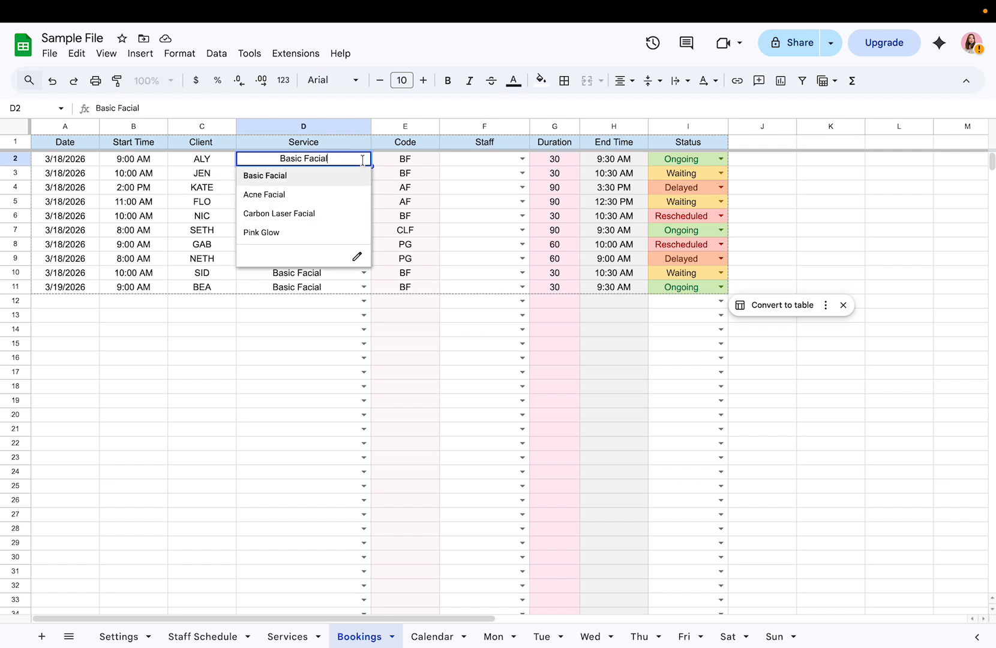
Set the date of a new booking in row 12 to 3/18/2026 using the date picker.
{"action": "double_click", "coordinate": [91, 302]}
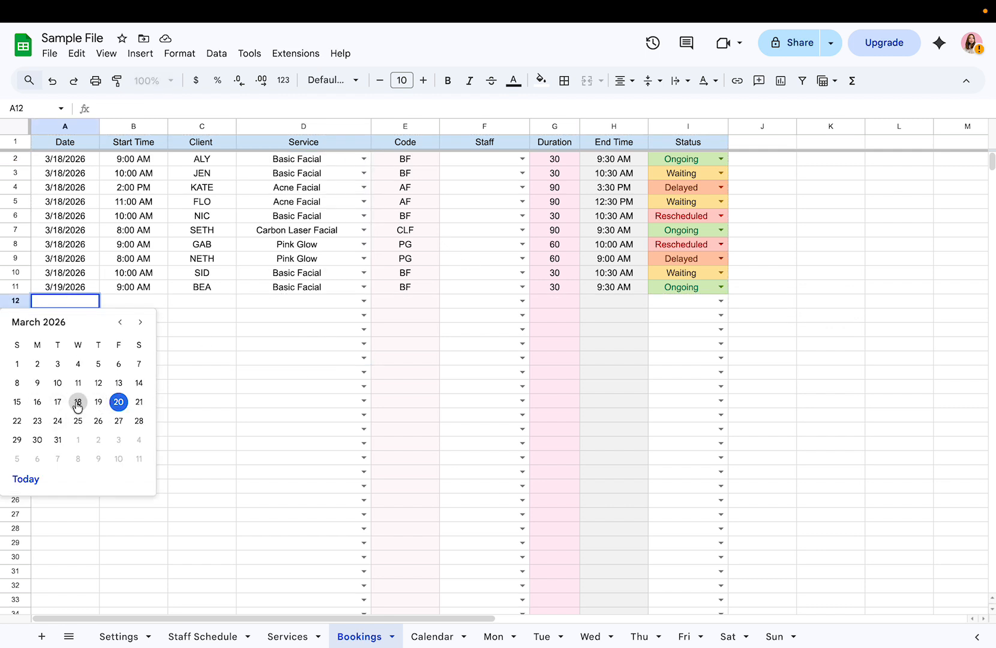
{"action": "left_click", "coordinate": [76, 403]}
{"action": "double_click", "coordinate": [145, 300]}
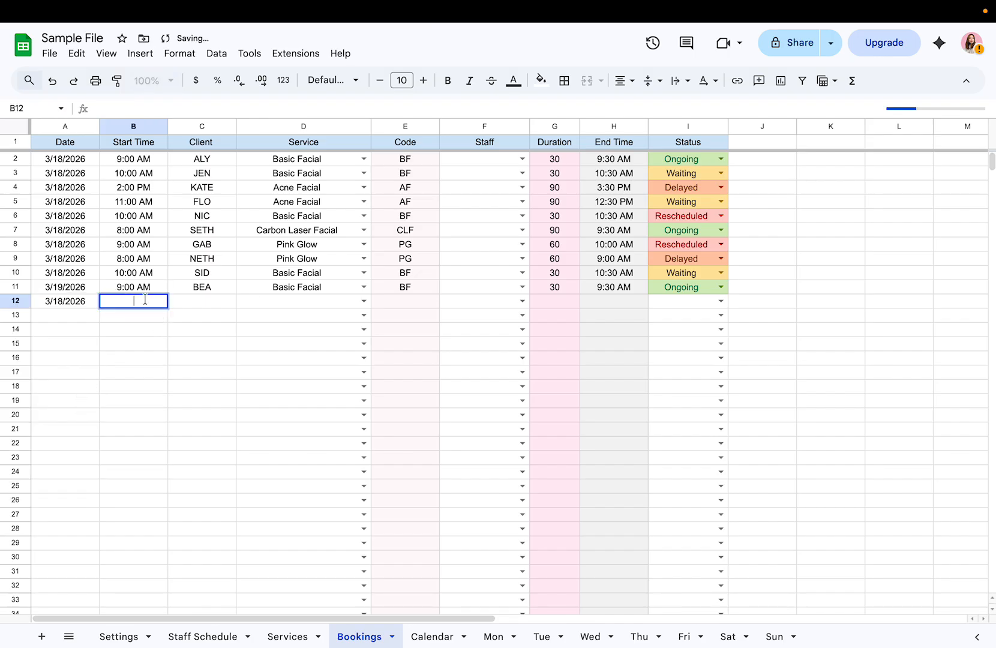
{"action": "left_click", "coordinate": [141, 355]}
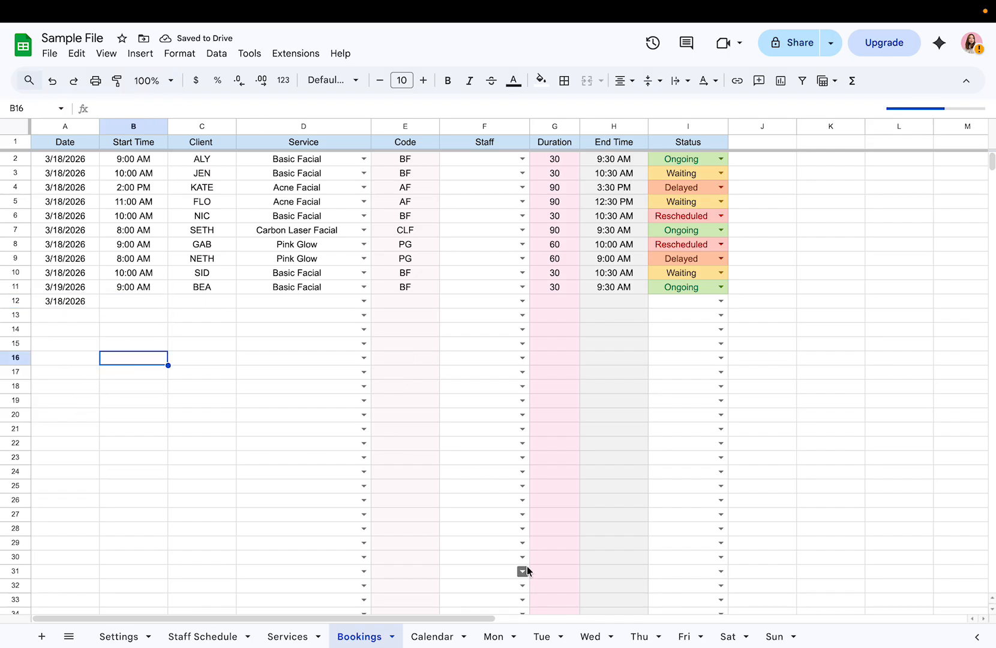
Replace the client name of the first booking in C2 with another client's name.
{"action": "left_click", "coordinate": [201, 159]}
{"action": "type", "text": "SAM"}
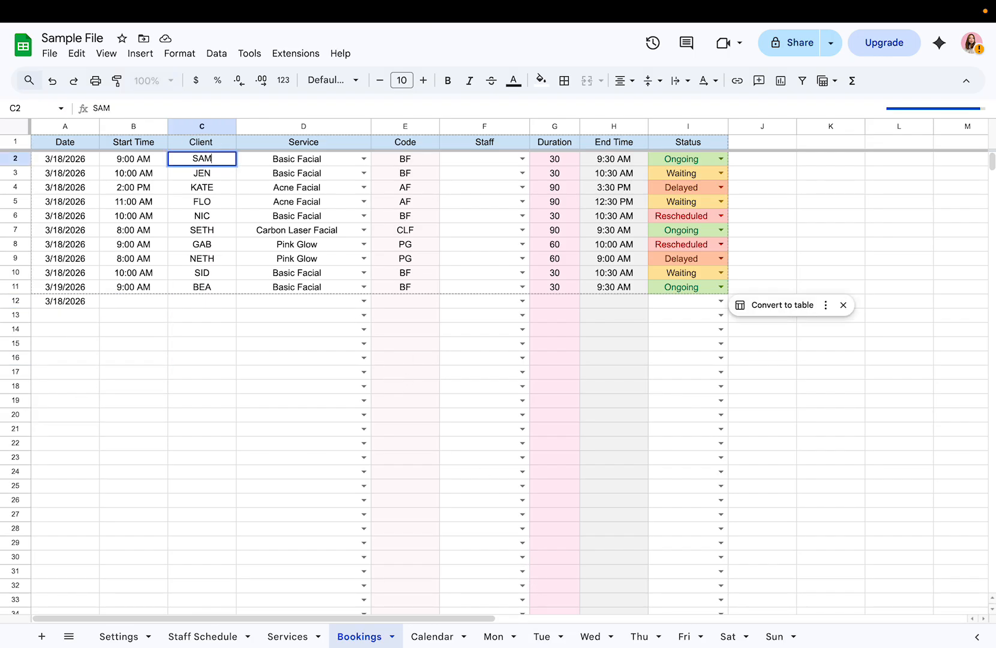
{"action": "key", "text": "Return"}
Enter a 1:00 PM start time and the client's name for the new booking in row 12.
{"action": "left_click", "coordinate": [147, 301]}
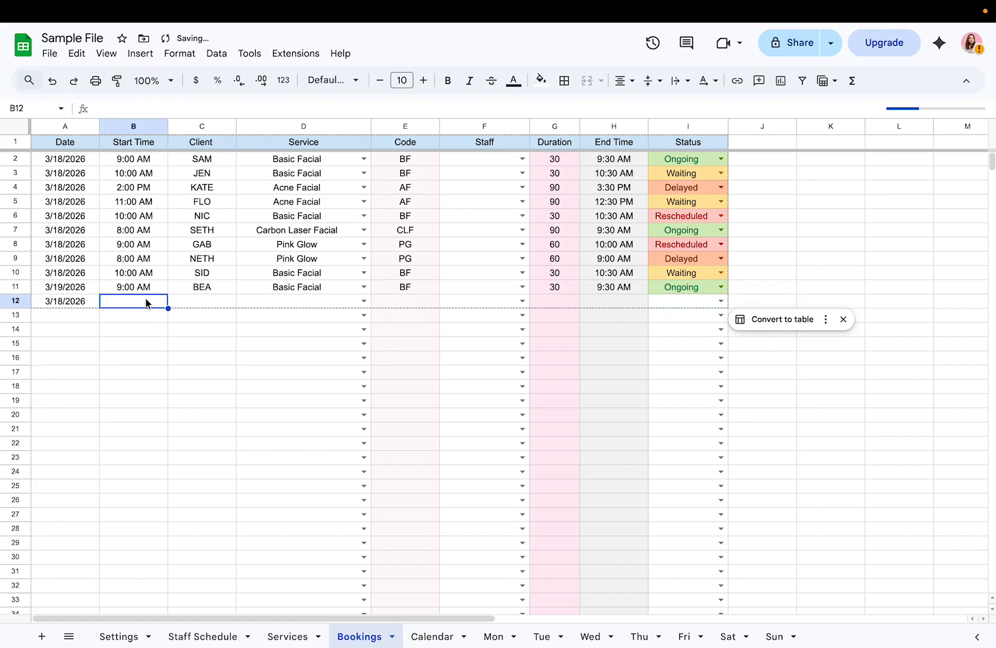
{"action": "type", "text": "1:00 P"}
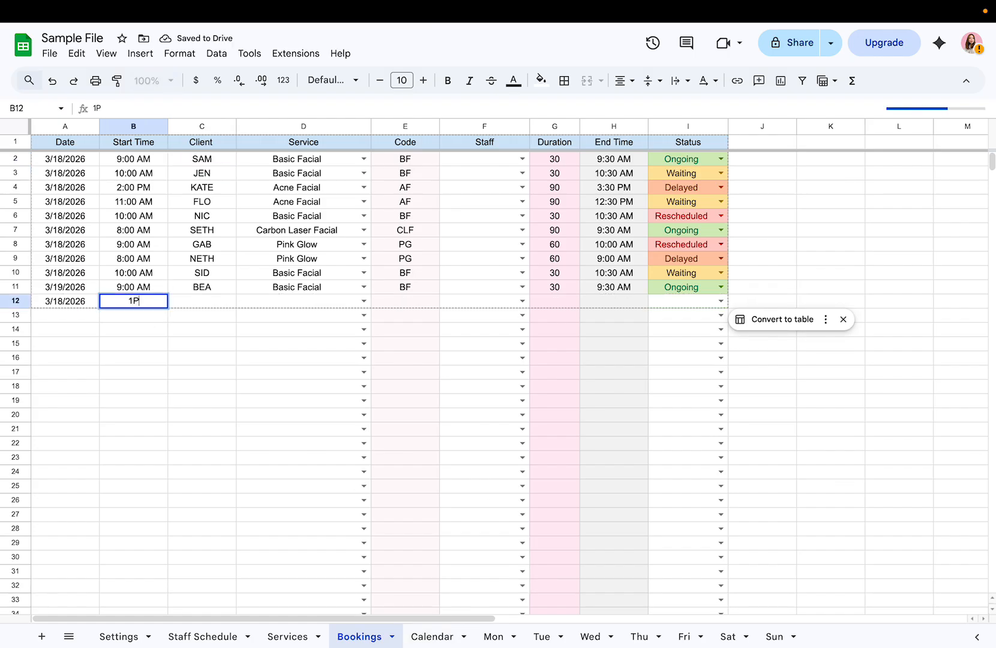
{"action": "type", "text": "M"}
{"action": "left_click", "coordinate": [207, 300]}
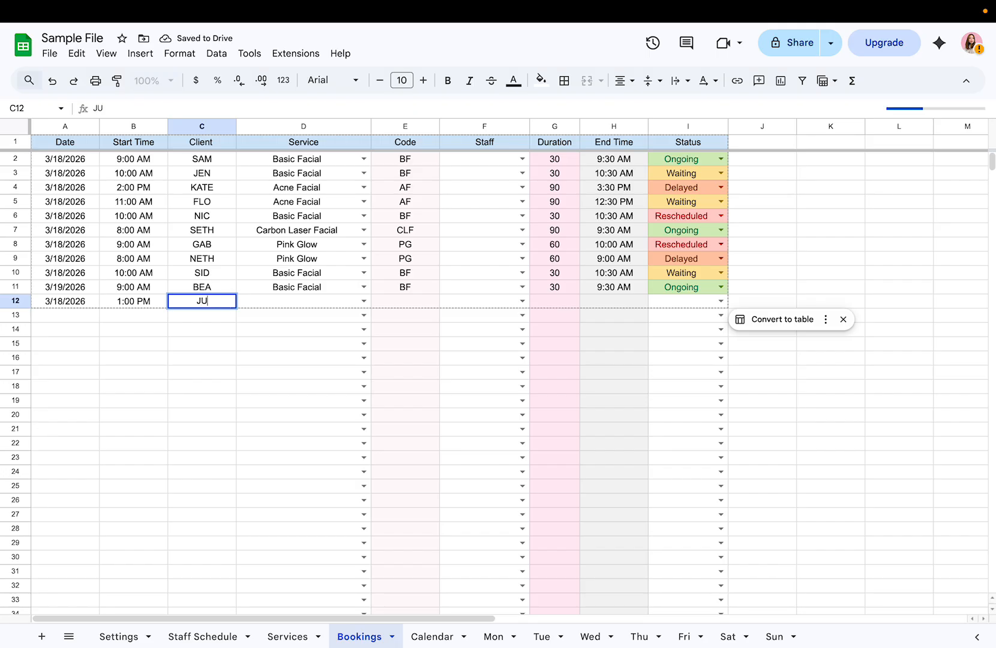
{"action": "type", "text": "JILYN"}
Set the row 12 booking's service to Acne Facial and assign it to Staff 4.
{"action": "double_click", "coordinate": [326, 304]}
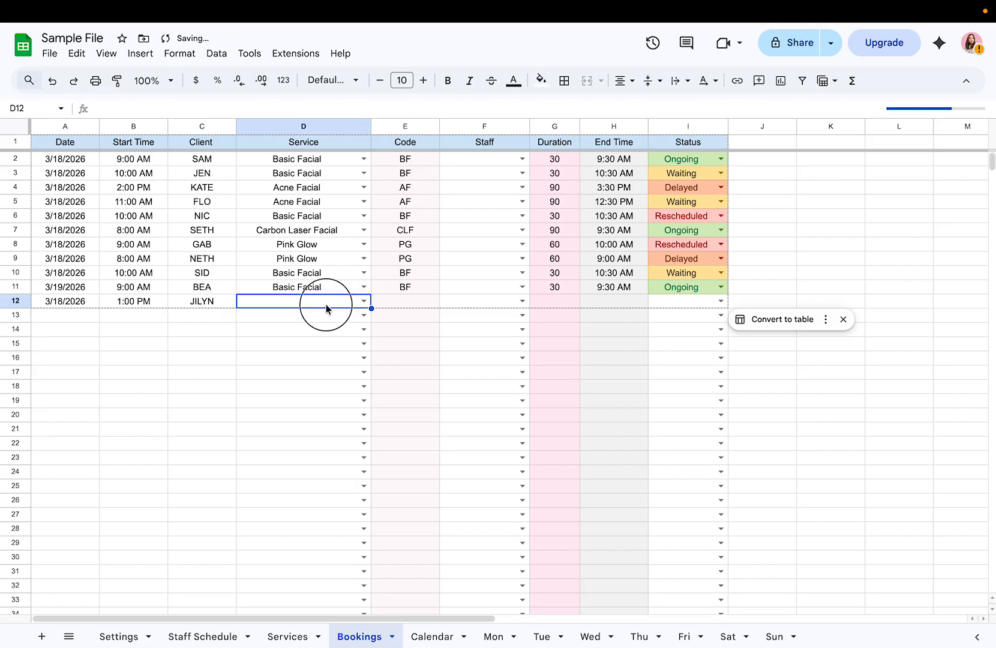
{"action": "left_click", "coordinate": [345, 335]}
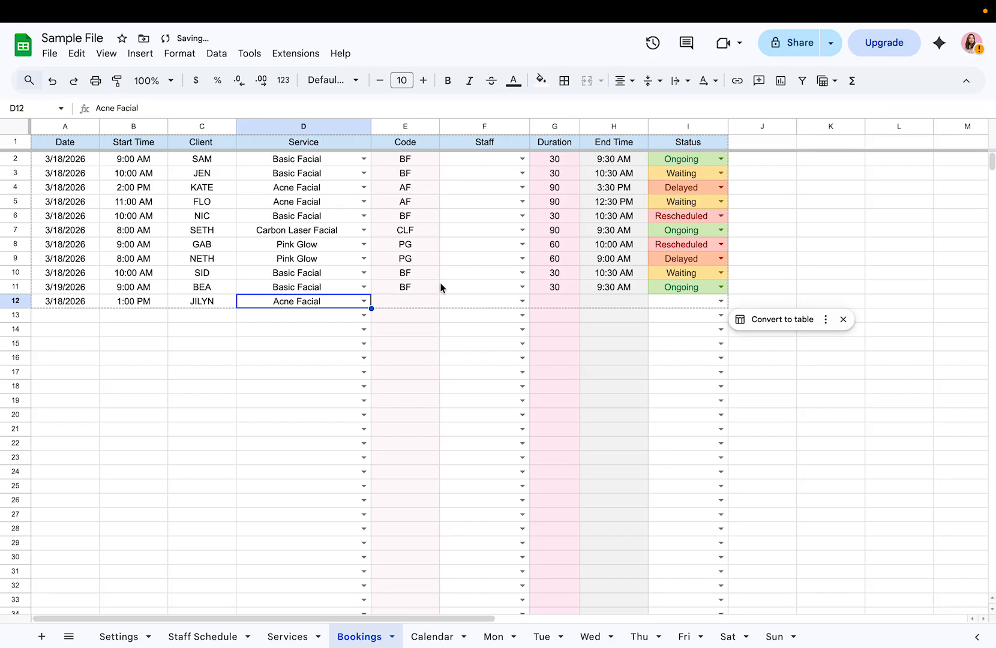
{"action": "left_click", "coordinate": [405, 126]}
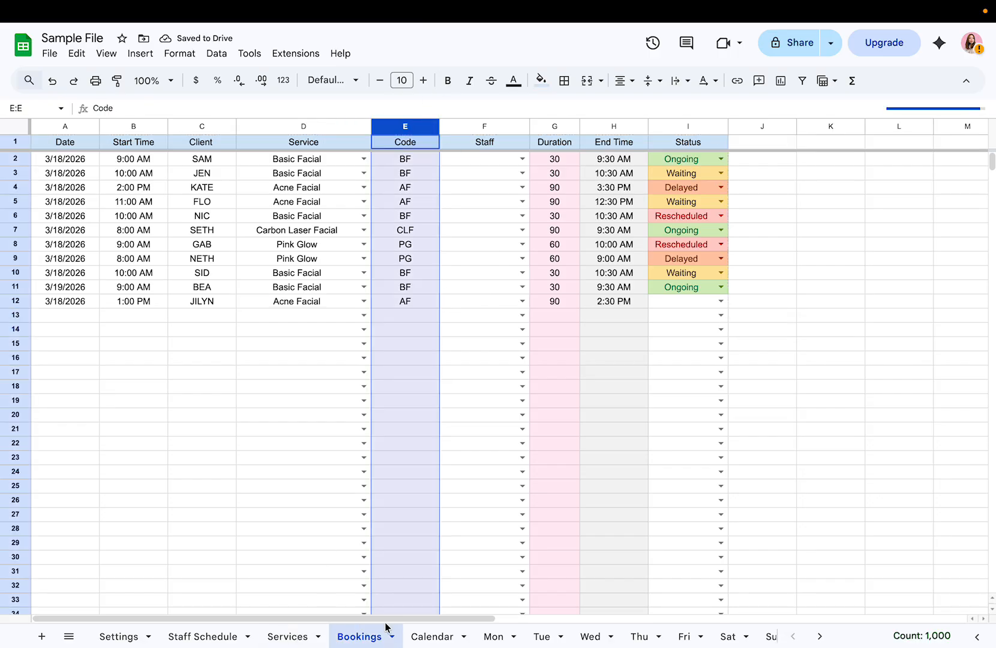
{"action": "left_click", "coordinate": [522, 300]}
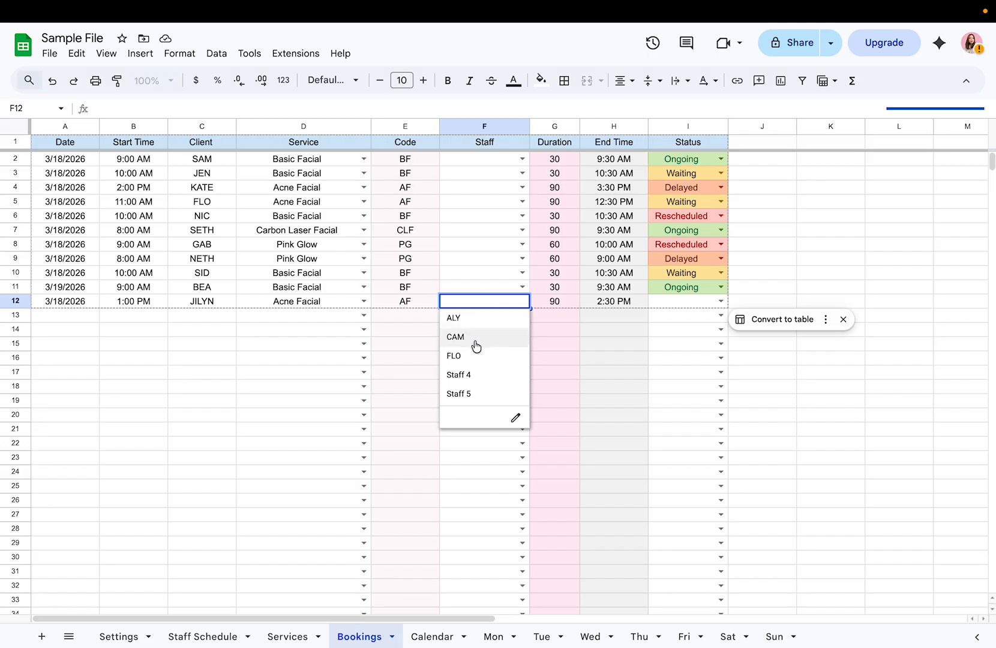
{"action": "left_click", "coordinate": [483, 376]}
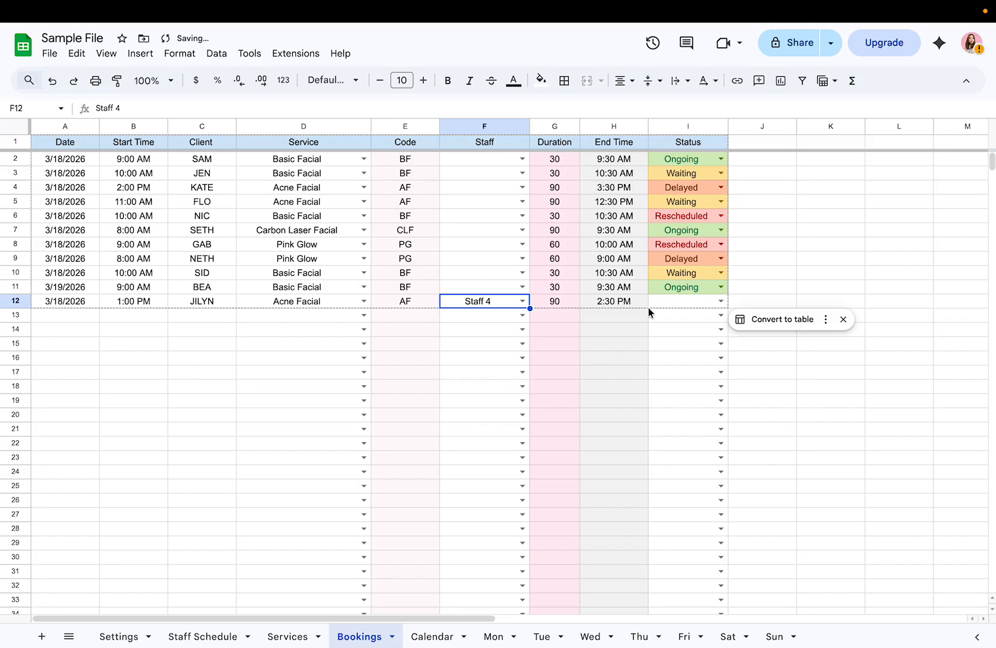
Set the status of the row 12 booking to Waiting.
{"action": "left_click", "coordinate": [690, 300]}
{"action": "left_click", "coordinate": [721, 301]}
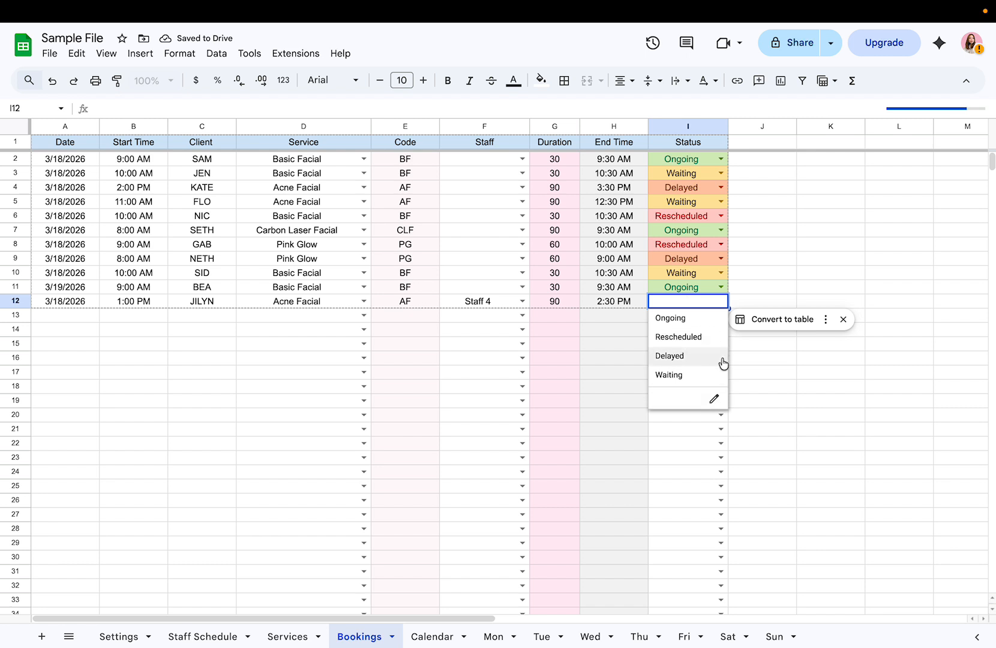
{"action": "left_click", "coordinate": [700, 375]}
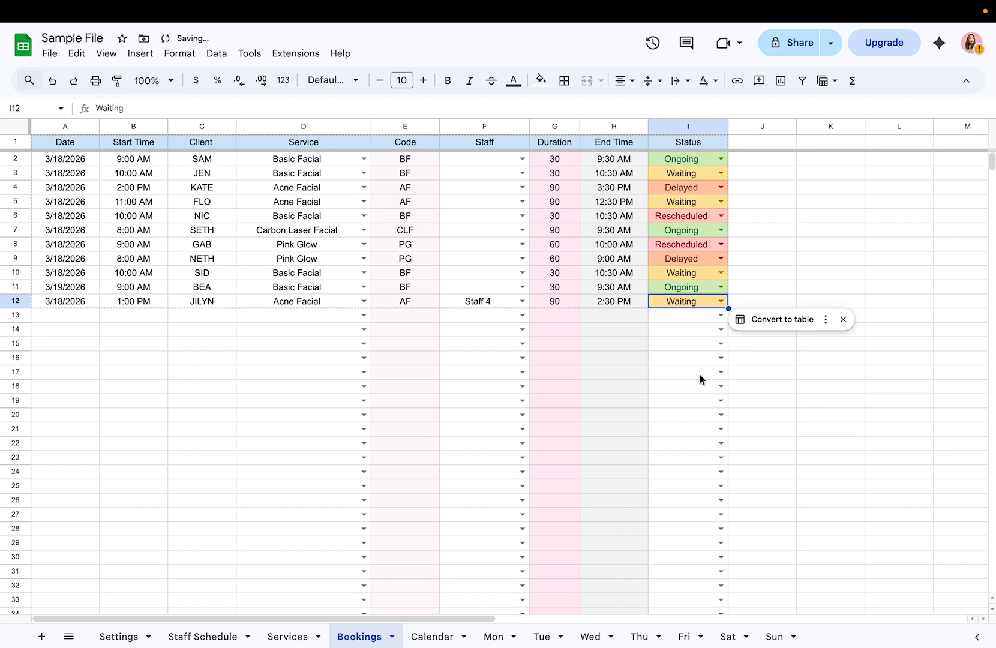
{"action": "left_click", "coordinate": [843, 262]}
Examine the options and colours in the data validation rule of the Status dropdown in I2, and close the rules without changing them.
{"action": "left_click", "coordinate": [480, 163]}
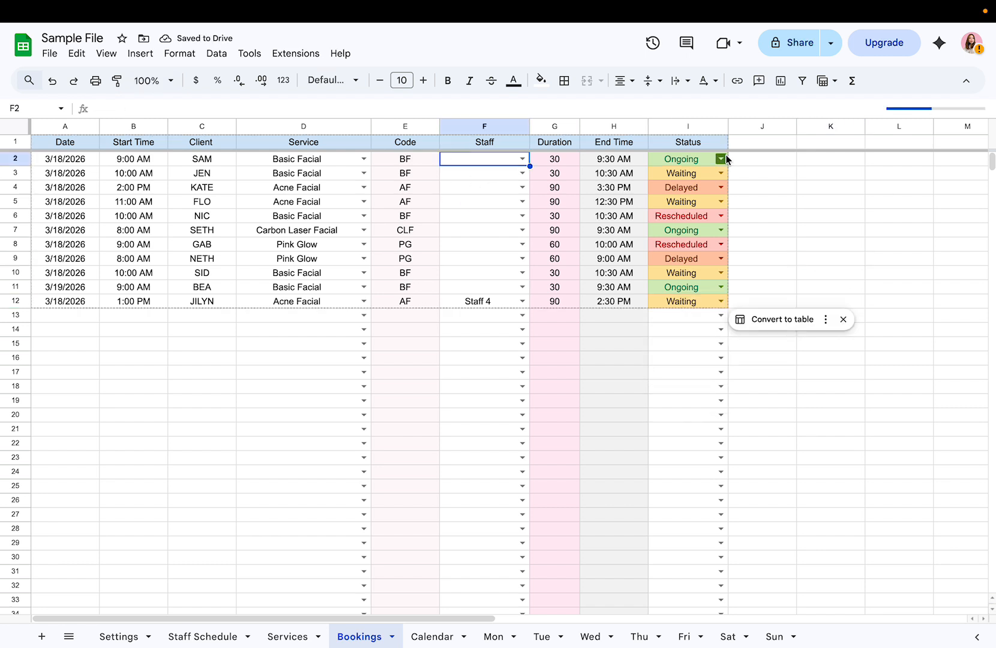
{"action": "left_click", "coordinate": [722, 158]}
{"action": "left_click", "coordinate": [767, 171]}
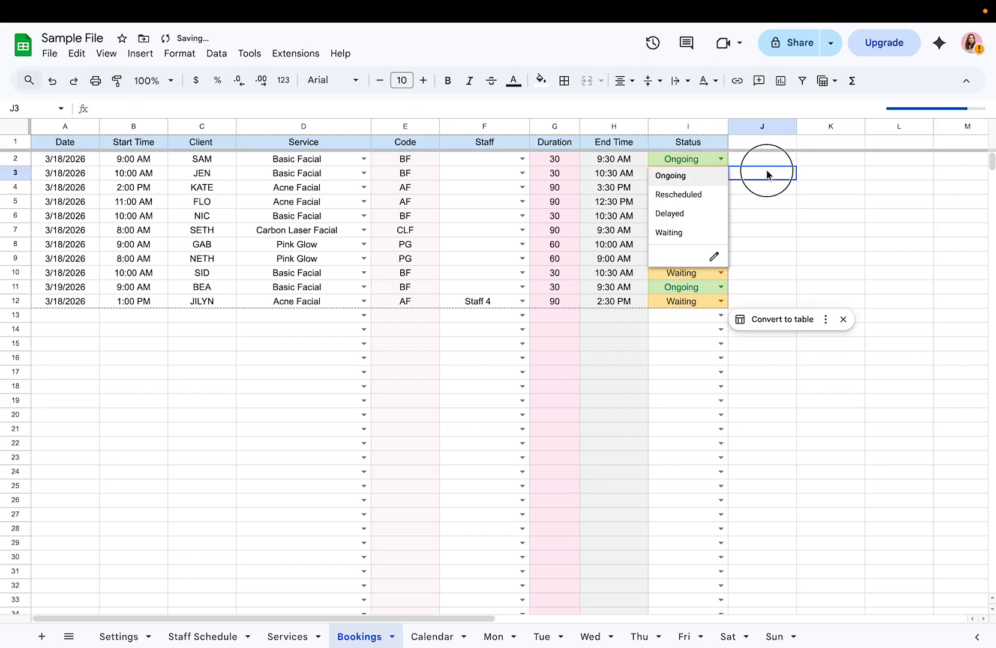
{"action": "left_click", "coordinate": [723, 161]}
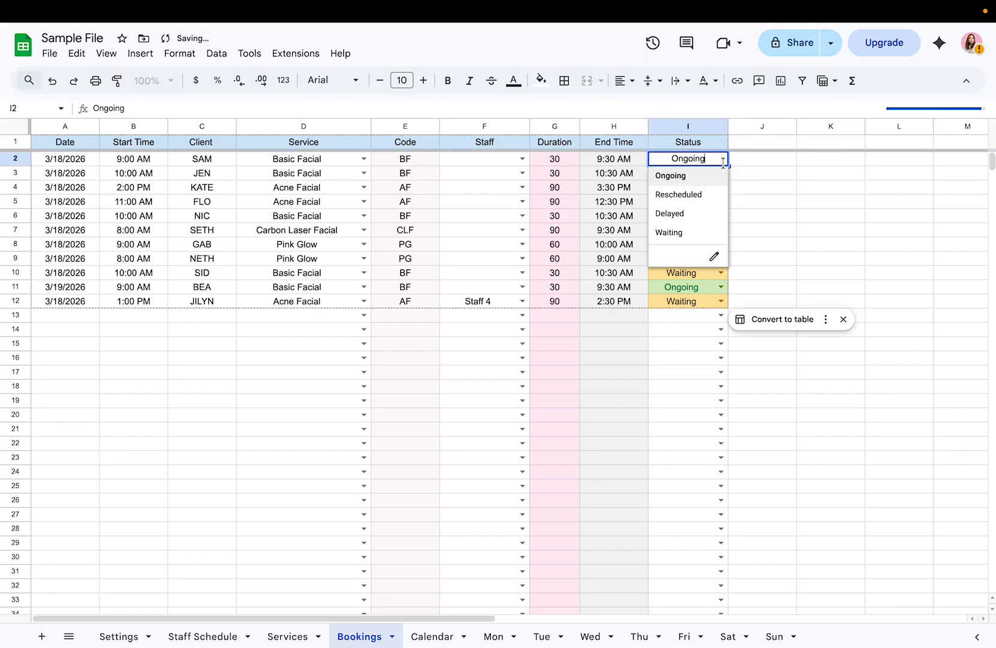
{"action": "left_click", "coordinate": [714, 256]}
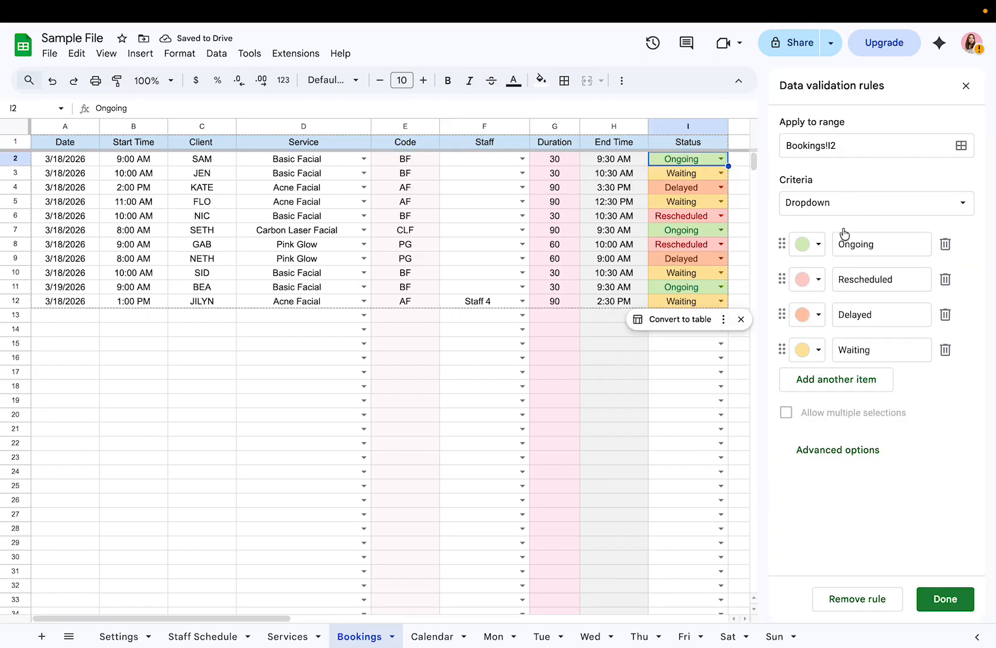
{"action": "left_click", "coordinate": [958, 600]}
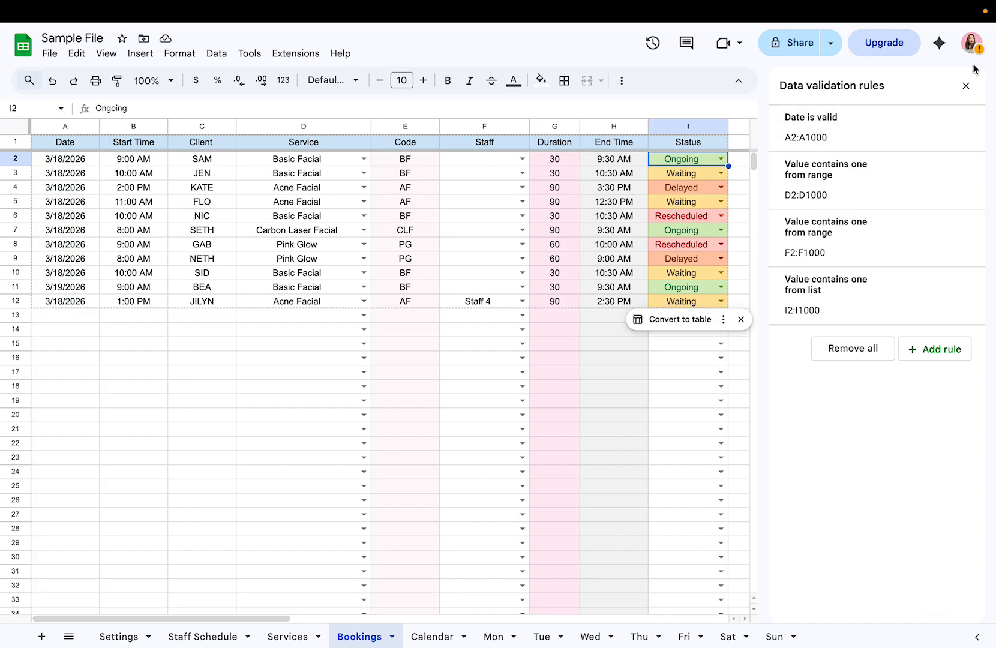
{"action": "left_click", "coordinate": [966, 85]}
Assign the first, second and third listed staff members to the bookings in F2, F3 and F4 respectively.
{"action": "left_click", "coordinate": [466, 159]}
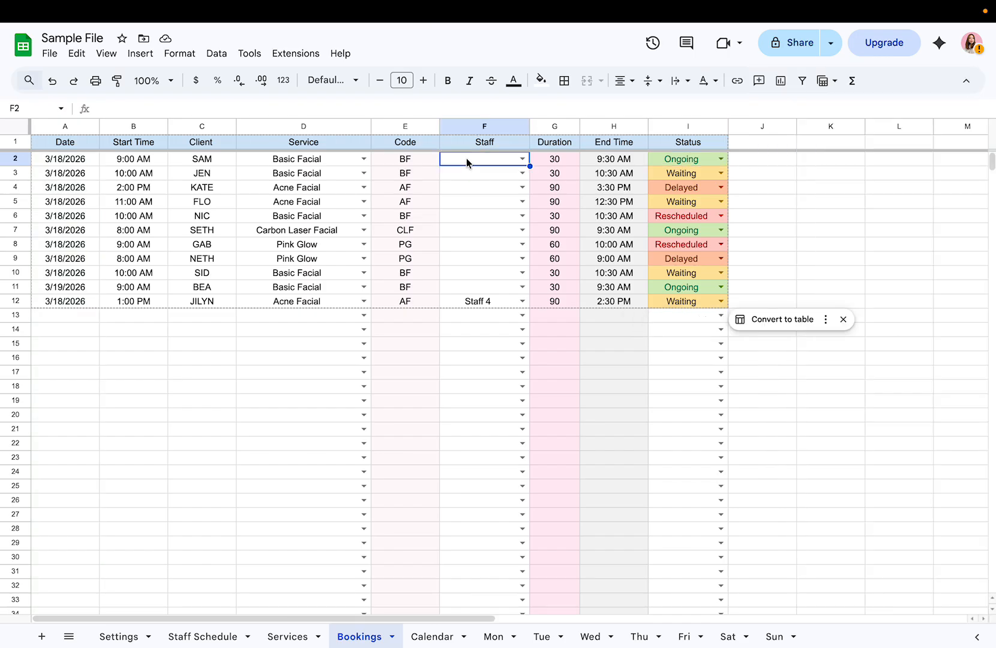
{"action": "left_click", "coordinate": [523, 160]}
{"action": "left_click", "coordinate": [496, 177]}
{"action": "left_click", "coordinate": [516, 174]}
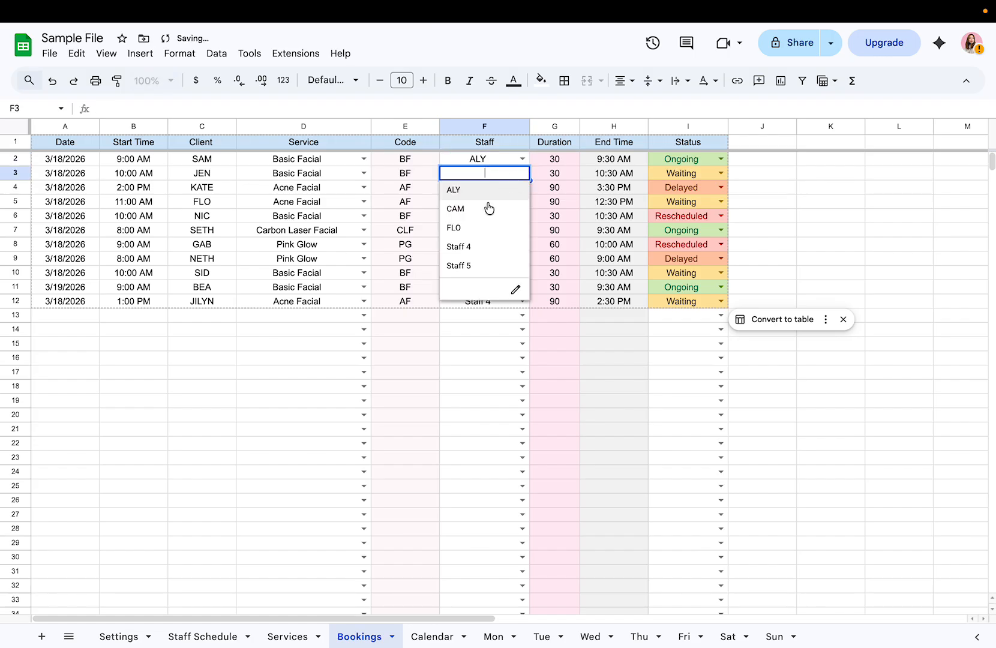
{"action": "left_click", "coordinate": [489, 208]}
{"action": "left_click", "coordinate": [510, 189]}
{"action": "left_click", "coordinate": [482, 243]}
Assign the first listed staff member to the bookings in F5 and F6, and the third listed one to F7.
{"action": "left_click", "coordinate": [519, 204]}
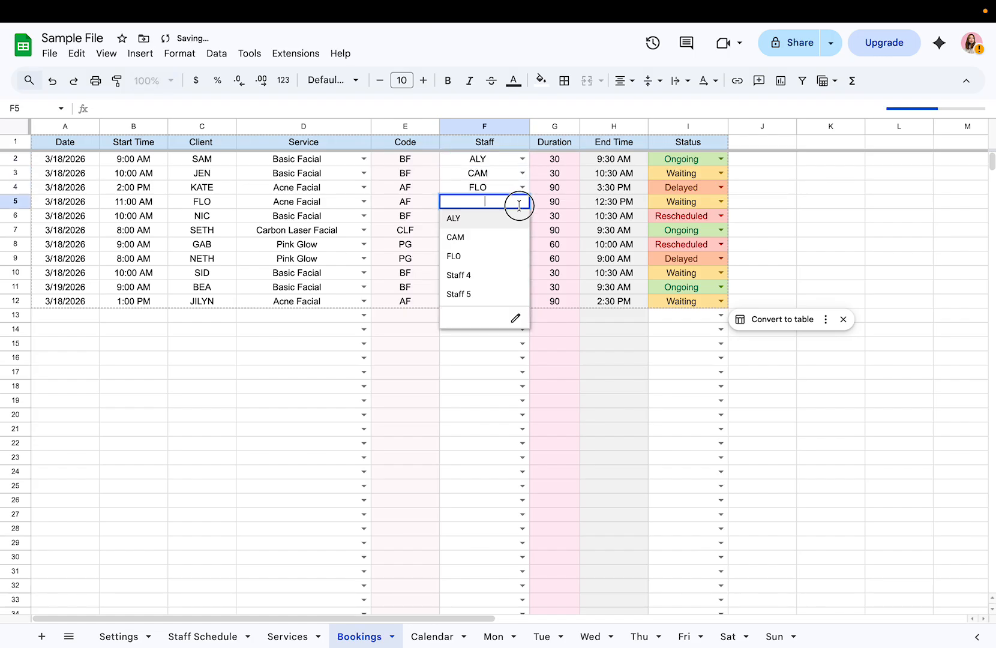
{"action": "left_click", "coordinate": [511, 219]}
{"action": "left_click", "coordinate": [523, 215]}
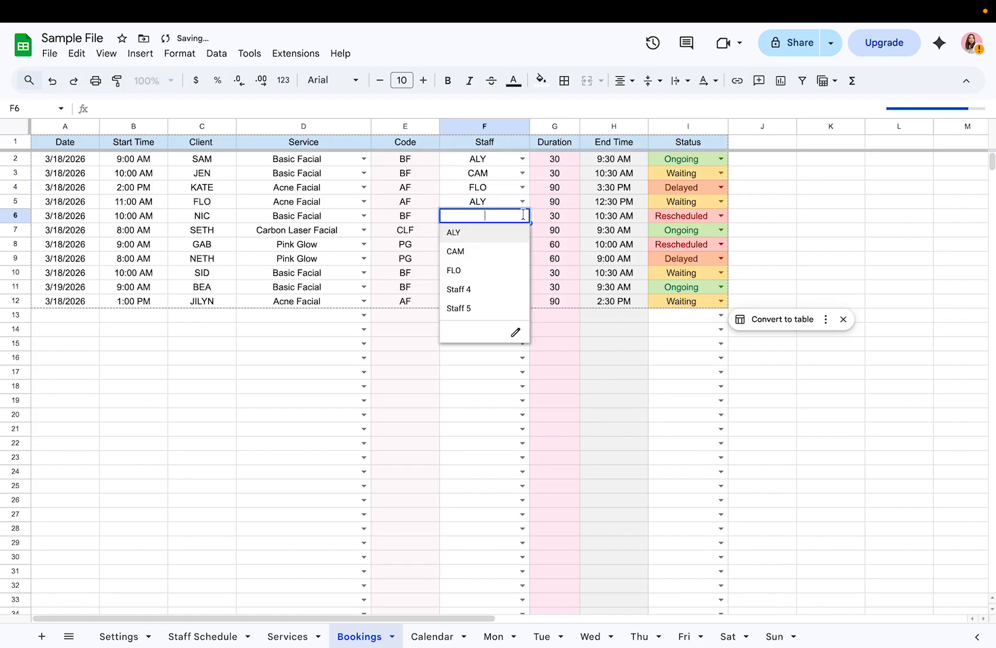
{"action": "left_click", "coordinate": [498, 232]}
{"action": "left_click", "coordinate": [516, 231]}
{"action": "left_click", "coordinate": [497, 277]}
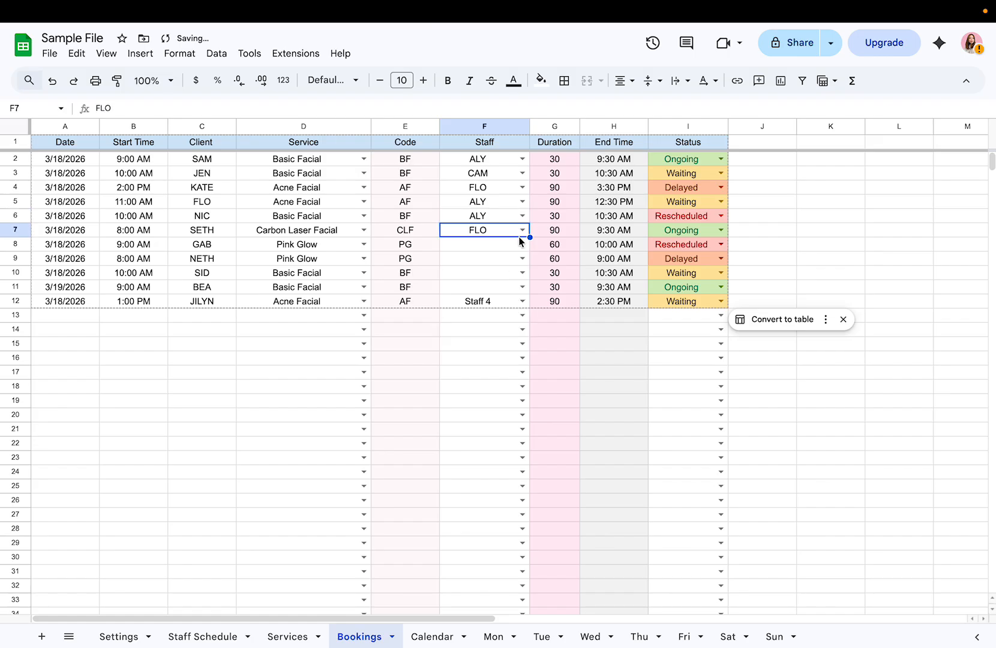
Assign the second listed staff member in F8, Staff 4 in F9, Staff 5 in F10 and the third listed staff member in F11.
{"action": "left_click", "coordinate": [520, 241]}
{"action": "left_click", "coordinate": [503, 278]}
{"action": "left_click", "coordinate": [521, 259]}
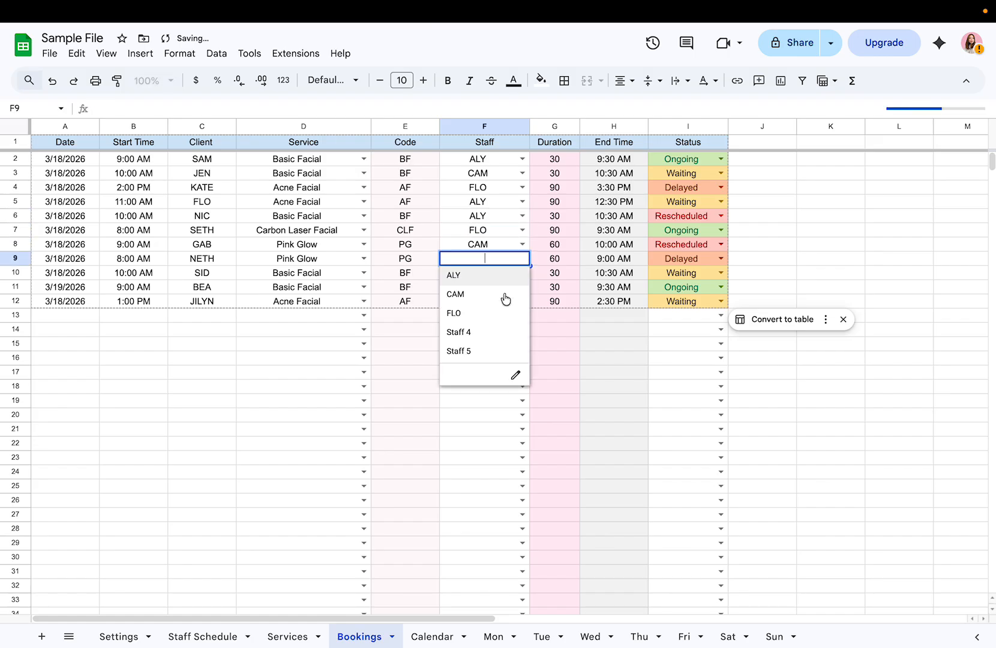
{"action": "left_click", "coordinate": [489, 333]}
{"action": "left_click", "coordinate": [521, 274]}
{"action": "left_click", "coordinate": [485, 363]}
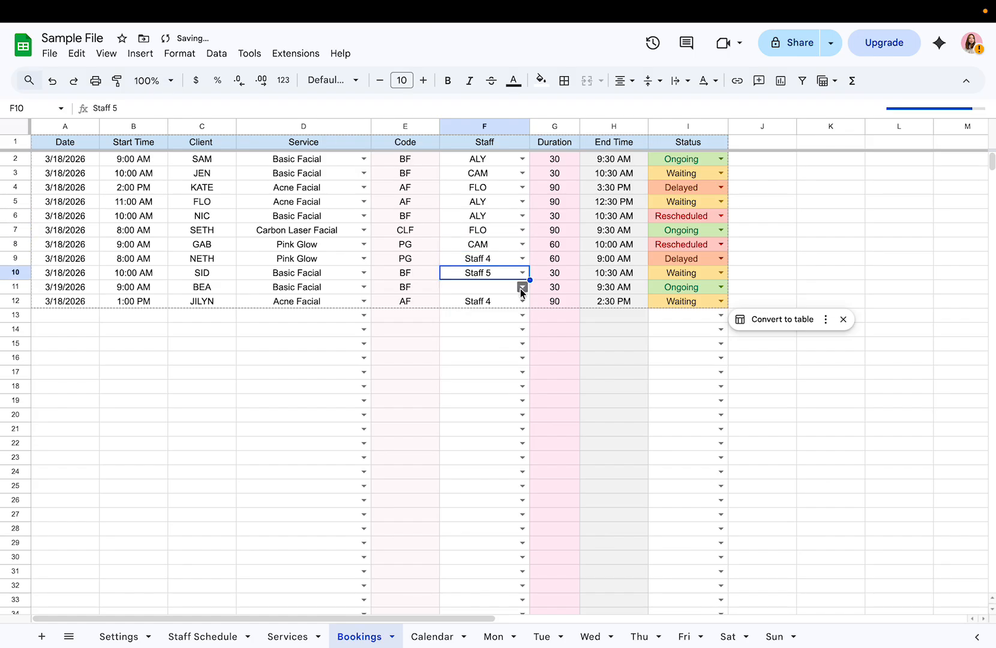
{"action": "left_click", "coordinate": [521, 289]}
{"action": "left_click", "coordinate": [508, 339]}
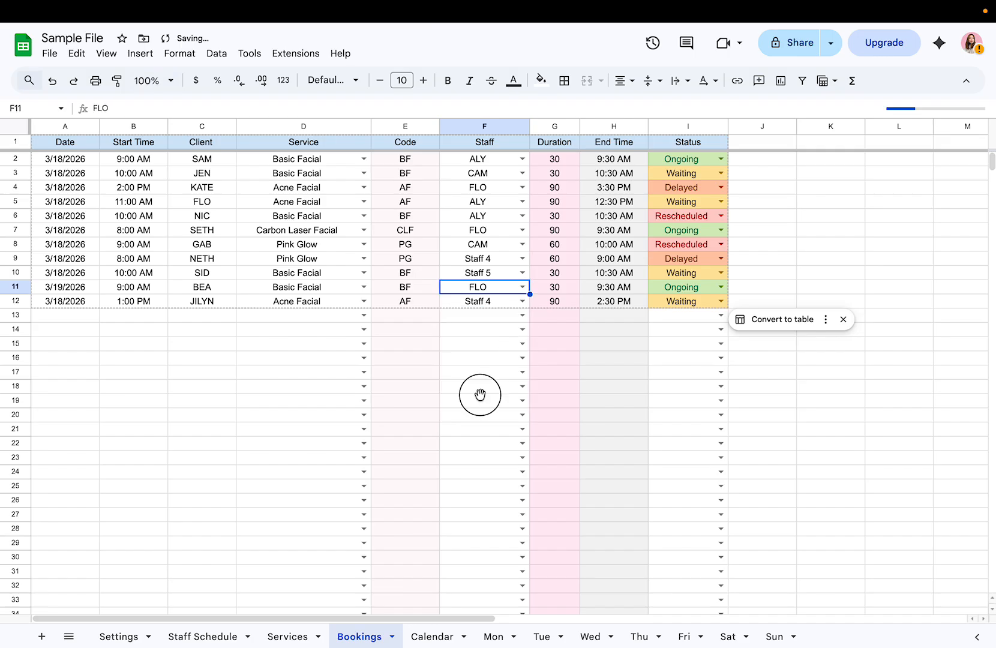
{"action": "left_click", "coordinate": [480, 394]}
Review the End Time and Duration columns of the bookings and check the service durations on the Services sheet.
{"action": "left_click", "coordinate": [606, 126]}
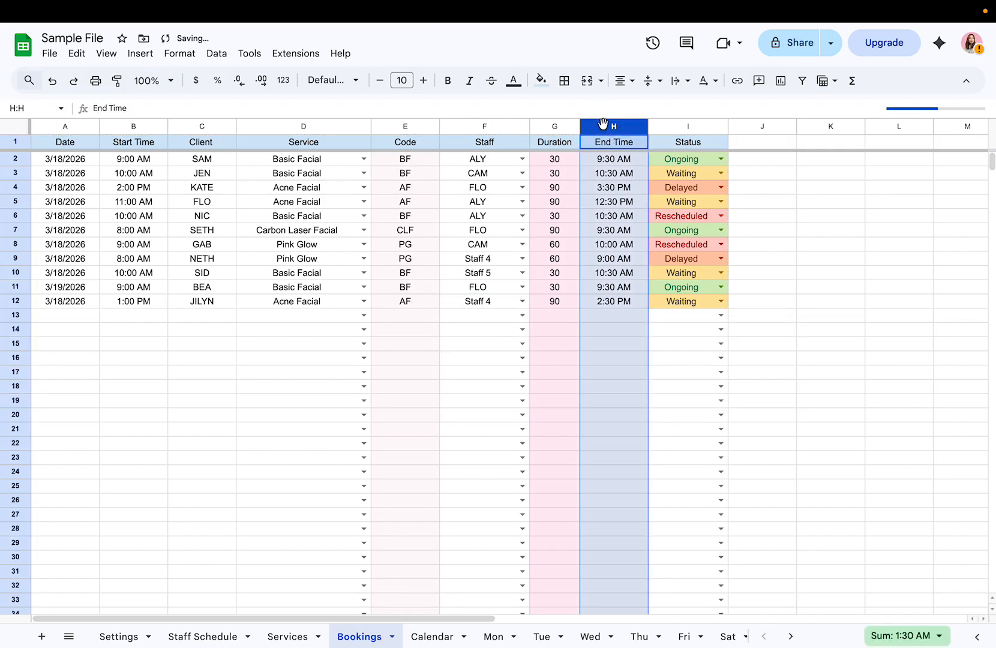
{"action": "left_click", "coordinate": [551, 127]}
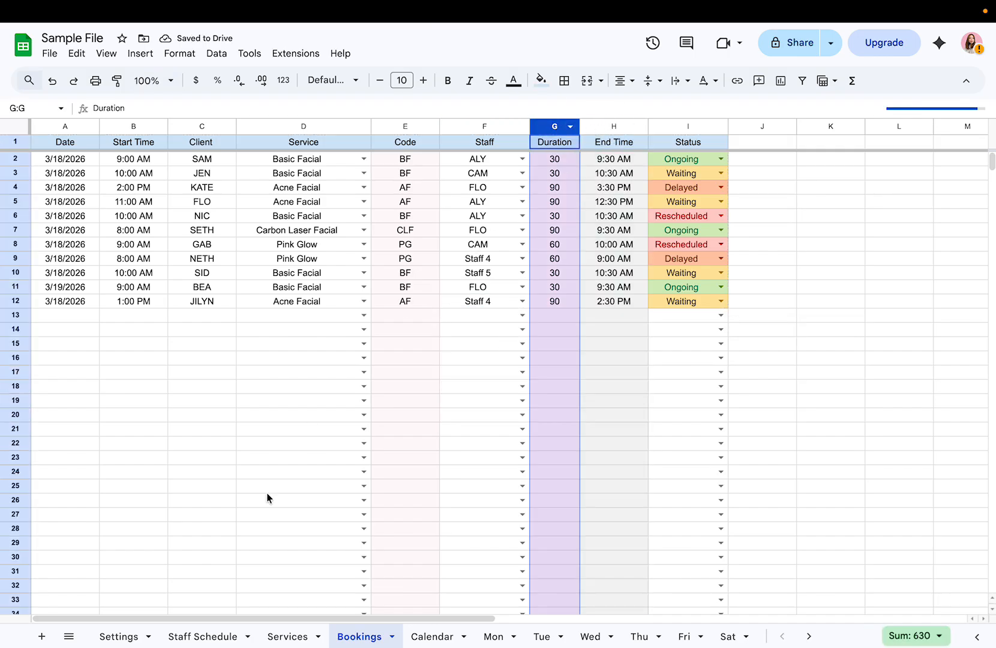
{"action": "left_click", "coordinate": [276, 639]}
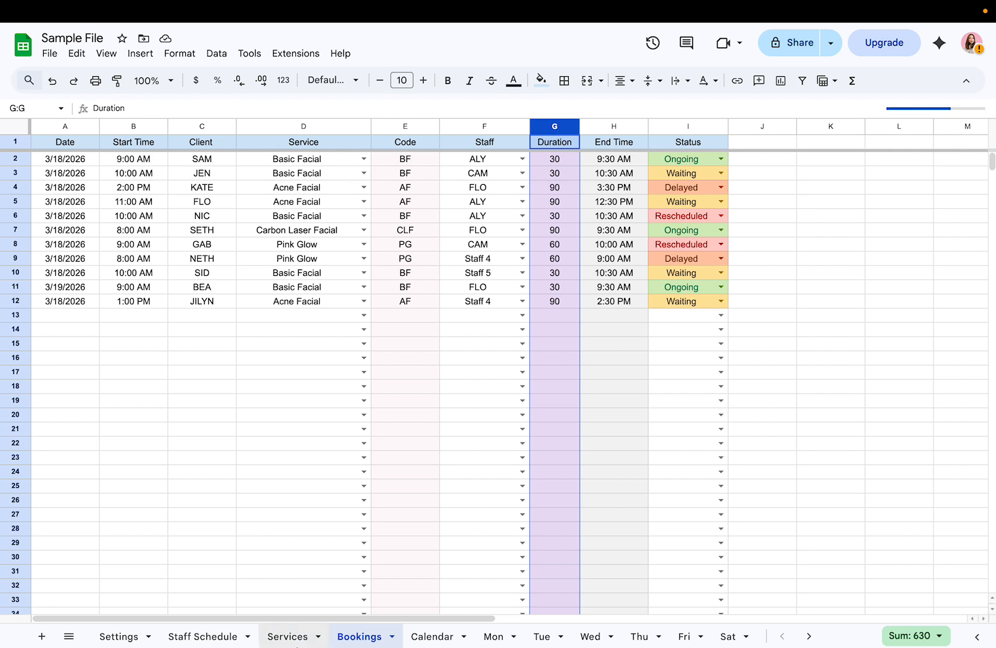
{"action": "left_click", "coordinate": [288, 637]}
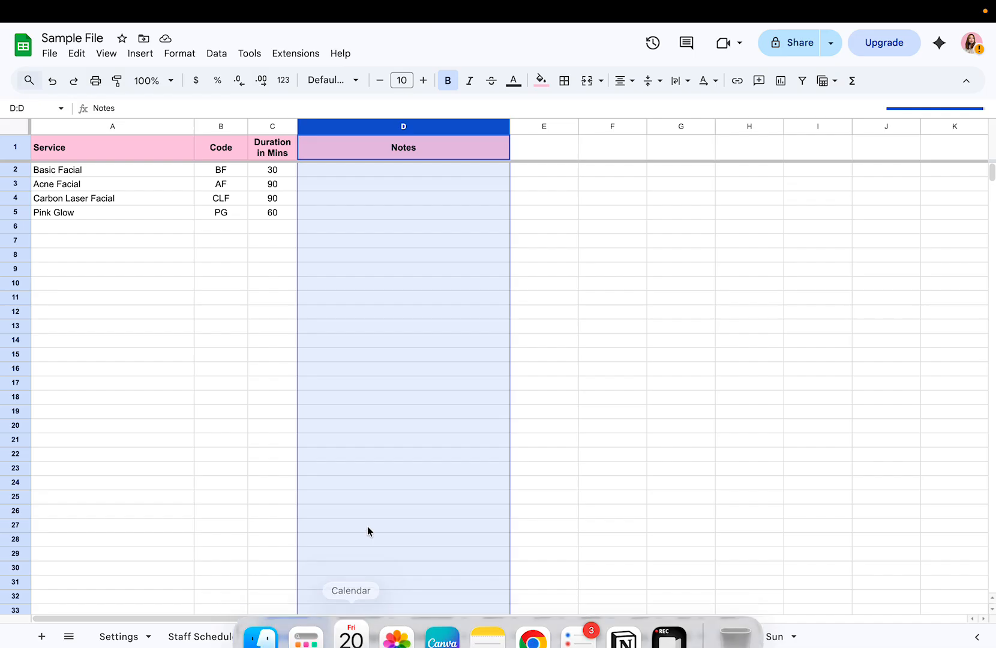
{"action": "left_click", "coordinate": [360, 633]}
{"action": "left_click", "coordinate": [533, 621]}
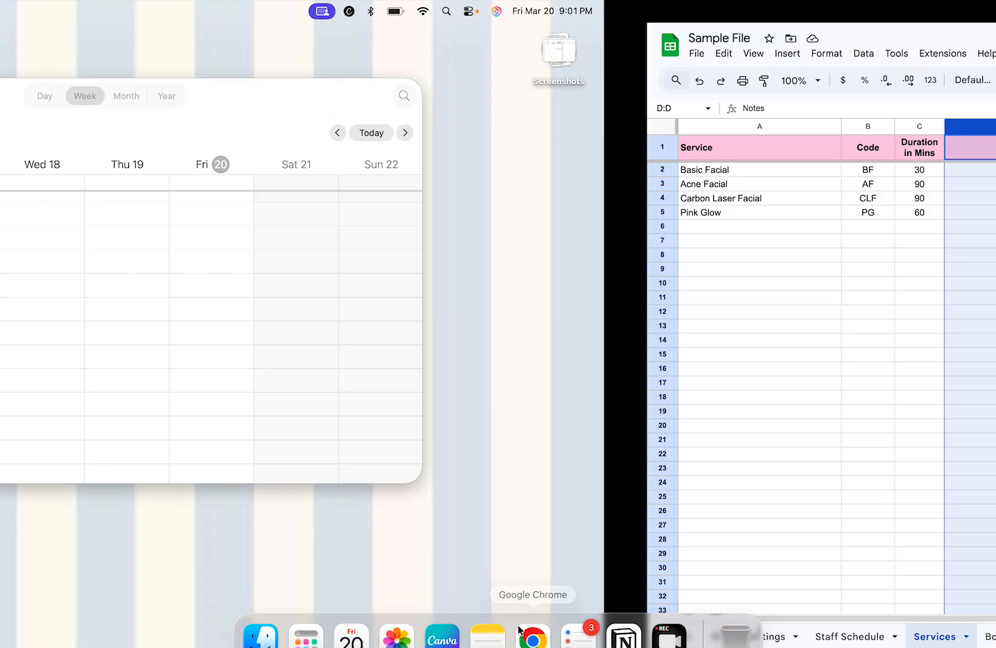
Return to the Bookings sheet and examine the Duration and End Time formulas and the start time of the first booking.
{"action": "left_click", "coordinate": [366, 637]}
{"action": "left_click", "coordinate": [553, 162]}
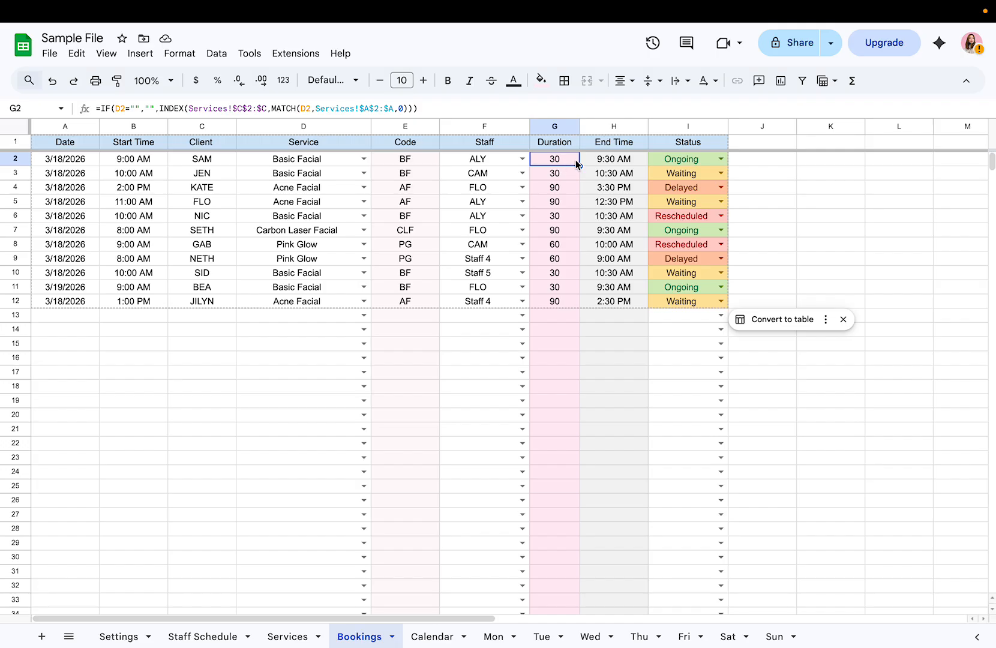
{"action": "left_click", "coordinate": [594, 163]}
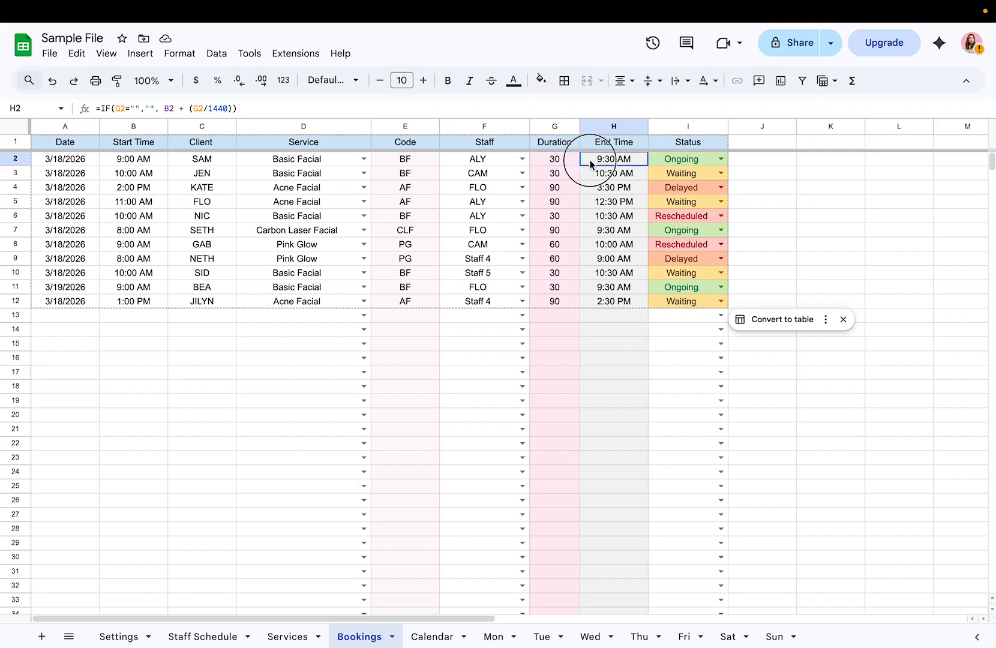
{"action": "left_click", "coordinate": [133, 161]}
{"action": "left_click", "coordinate": [619, 145]}
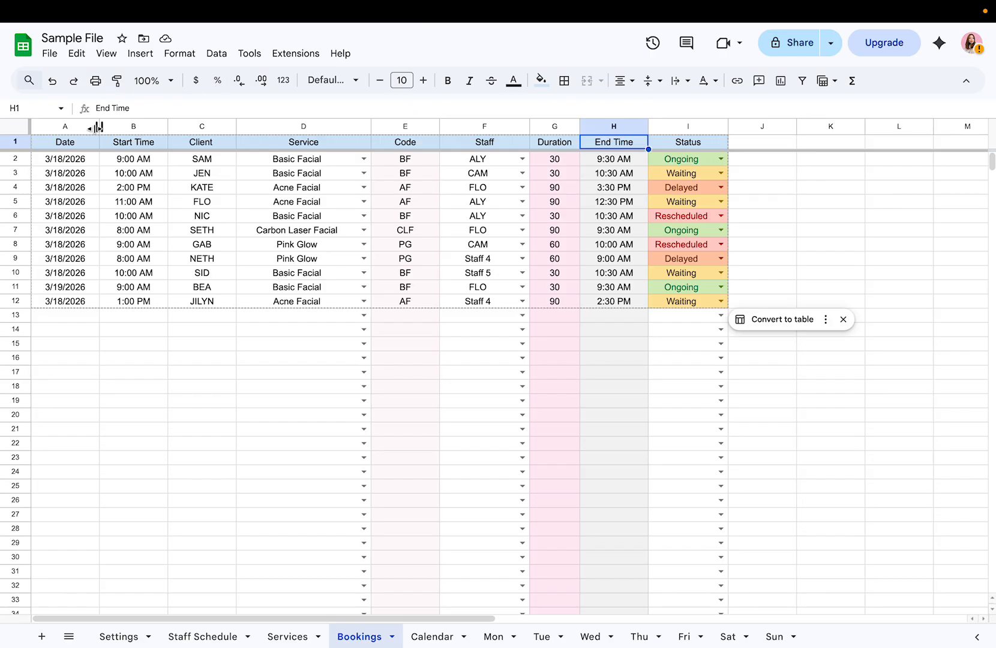
Review the Date through Service, Staff and Status columns on the Bookings sheet, and open the Calendar sheet.
{"action": "left_click", "coordinate": [69, 129]}
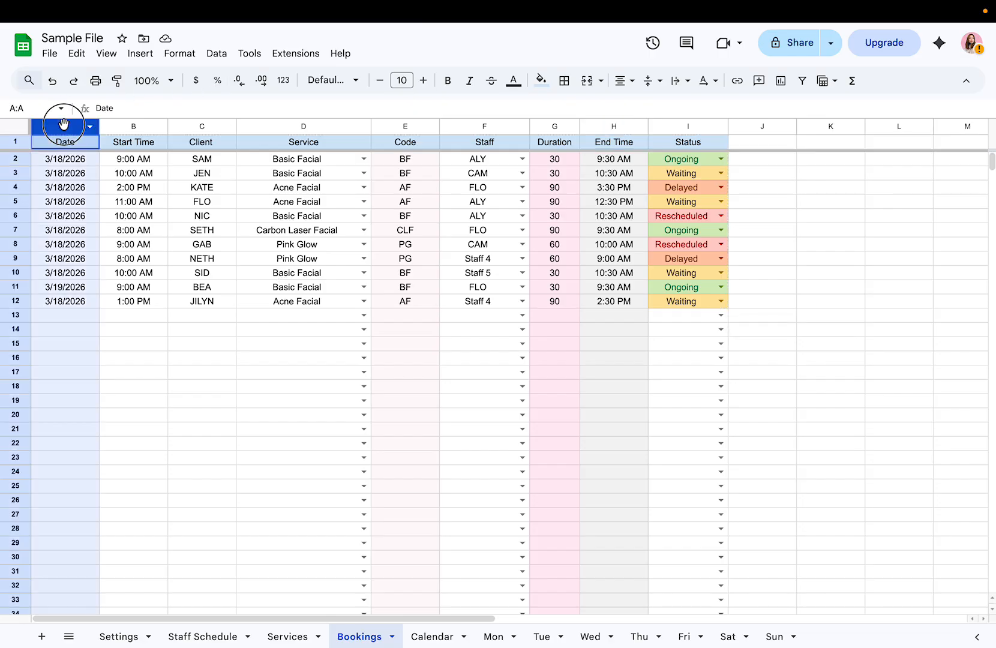
{"action": "left_click", "coordinate": [313, 126], "text": "shift"}
{"action": "left_click", "coordinate": [483, 127]}
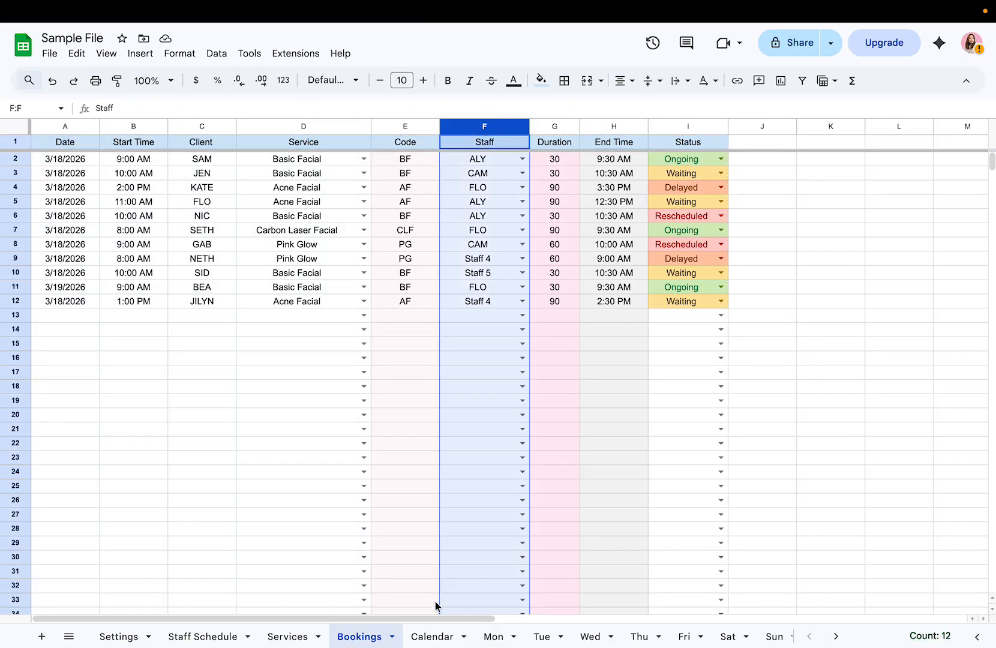
{"action": "left_click", "coordinate": [690, 128]}
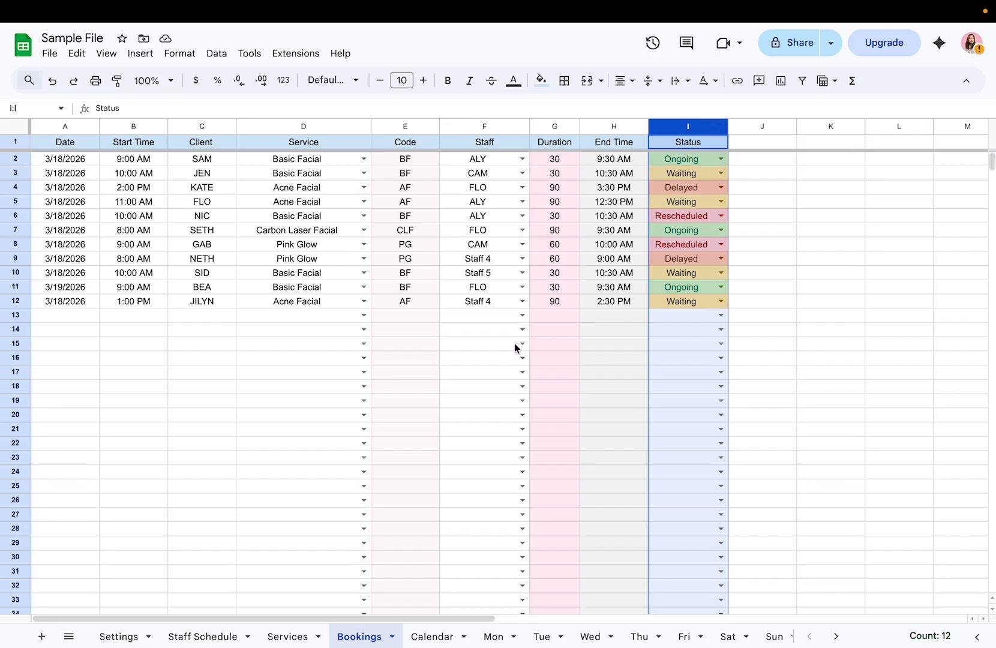
{"action": "left_click", "coordinate": [415, 639]}
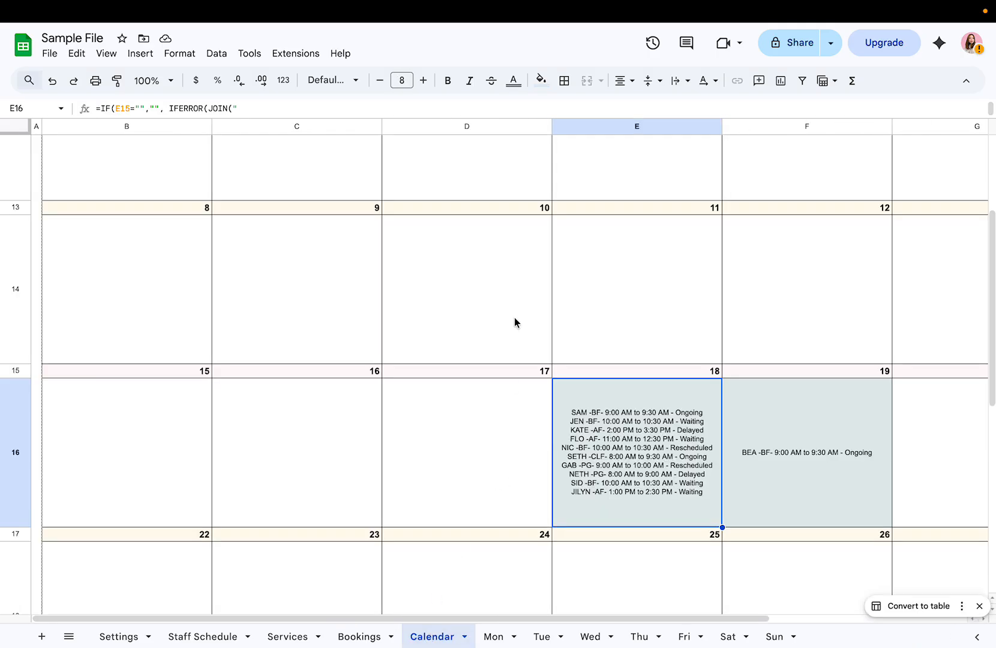
Set the Calendar sheet's zoom to 90%.
{"action": "scroll", "coordinate": [515, 318], "scroll_direction": "up", "scroll_amount": 3}
{"action": "scroll", "coordinate": [514, 318], "scroll_direction": "right", "scroll_amount": 3}
{"action": "scroll", "coordinate": [514, 317], "scroll_direction": "left", "scroll_amount": 3}
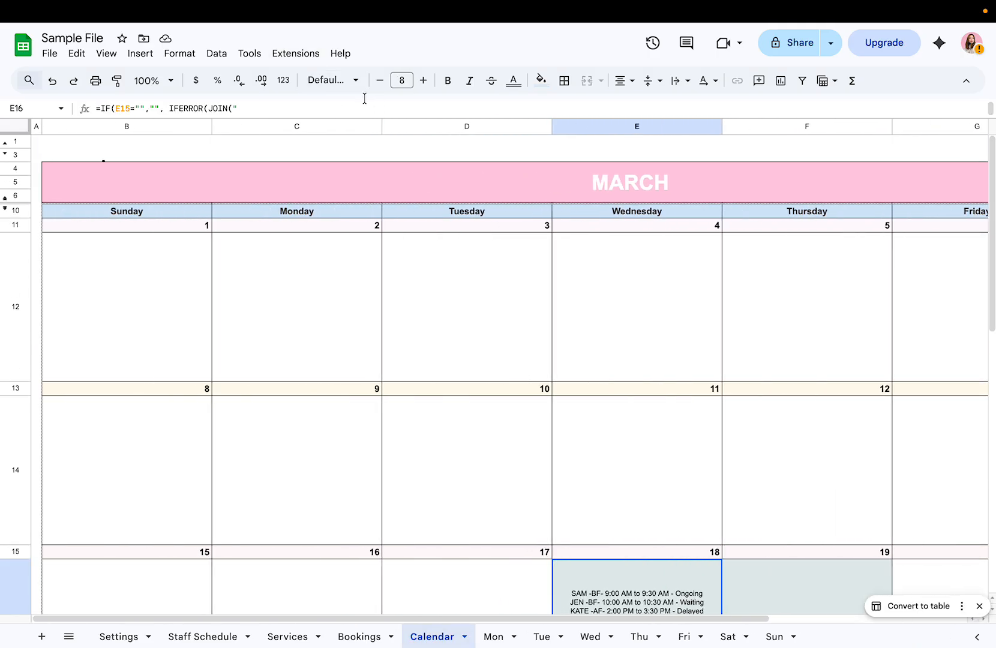
{"action": "left_click", "coordinate": [155, 81]}
{"action": "left_click", "coordinate": [144, 149]}
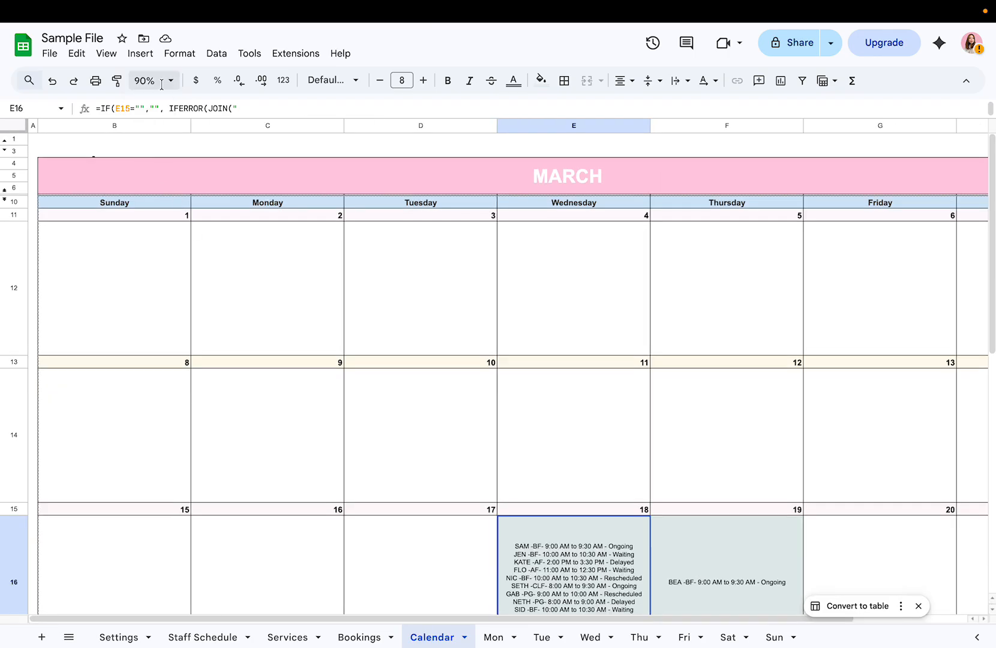
Check the month title on the Staff Schedule sheet and review the full March grid on the Calendar sheet.
{"action": "left_click", "coordinate": [205, 637]}
{"action": "left_click", "coordinate": [445, 157]}
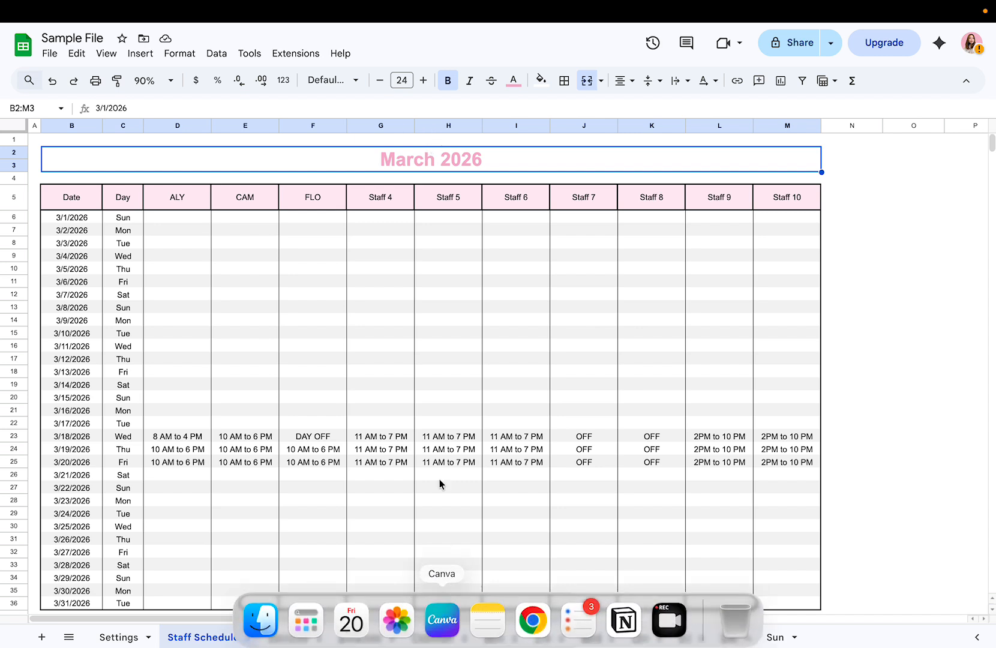
{"action": "left_click", "coordinate": [425, 639]}
{"action": "scroll", "coordinate": [461, 301], "scroll_direction": "right", "scroll_amount": 2}
{"action": "scroll", "coordinate": [460, 301], "scroll_direction": "left", "scroll_amount": 2}
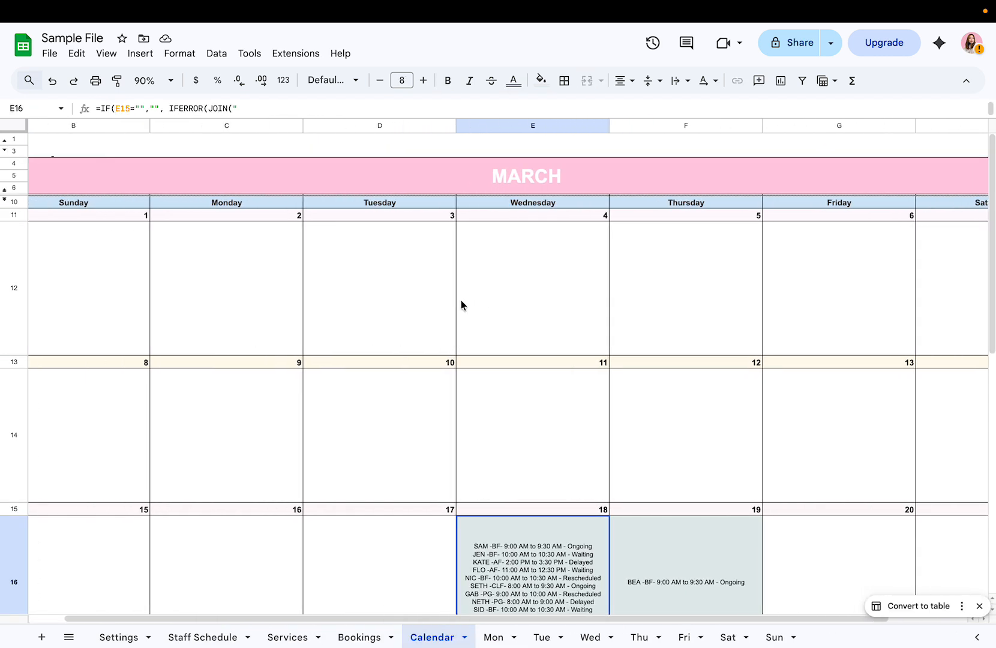
{"action": "scroll", "coordinate": [461, 301], "scroll_direction": "down", "scroll_amount": 5}
{"action": "scroll", "coordinate": [461, 300], "scroll_direction": "down", "scroll_amount": 2}
{"action": "scroll", "coordinate": [461, 300], "scroll_direction": "up", "scroll_amount": 8}
{"action": "scroll", "coordinate": [461, 300], "scroll_direction": "left", "scroll_amount": 1}
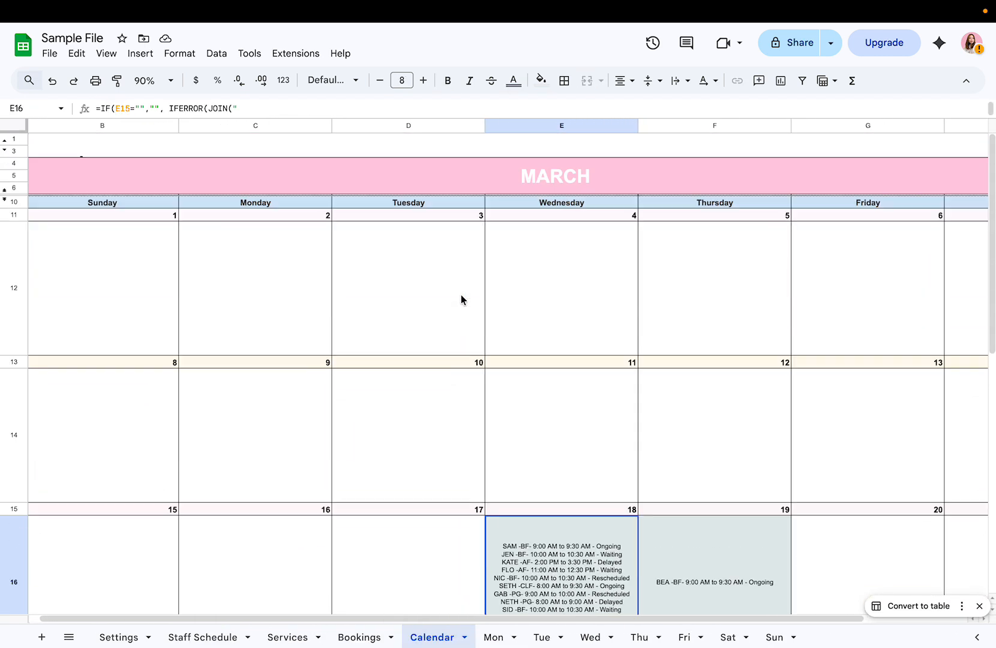
Review the Mon and Tue daily sheets and compare them with the weekly dates on the Settings sheet.
{"action": "left_click", "coordinate": [494, 637]}
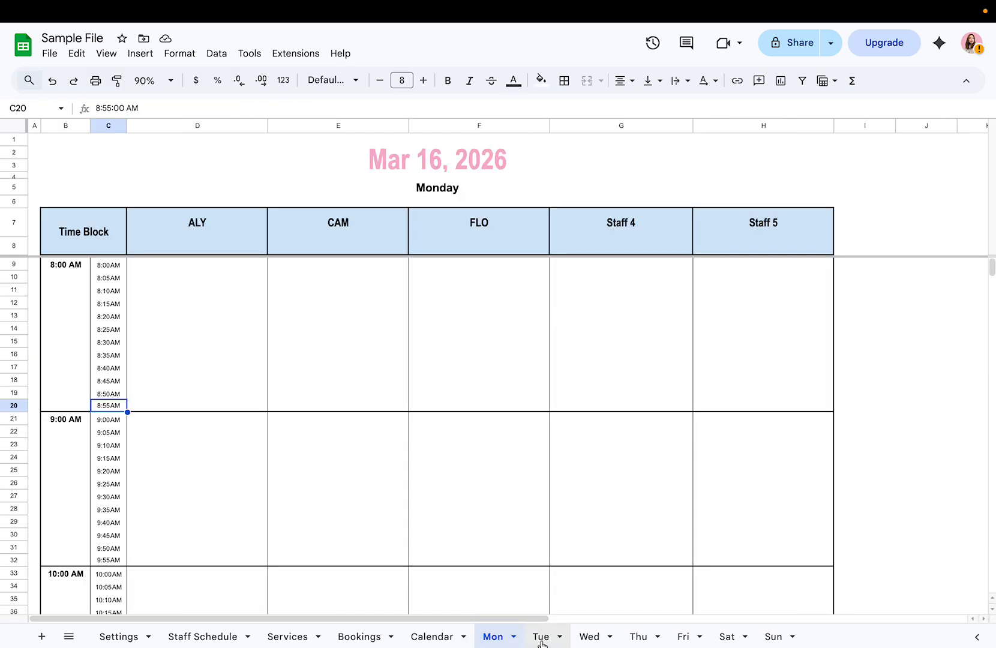
{"action": "left_click", "coordinate": [153, 81]}
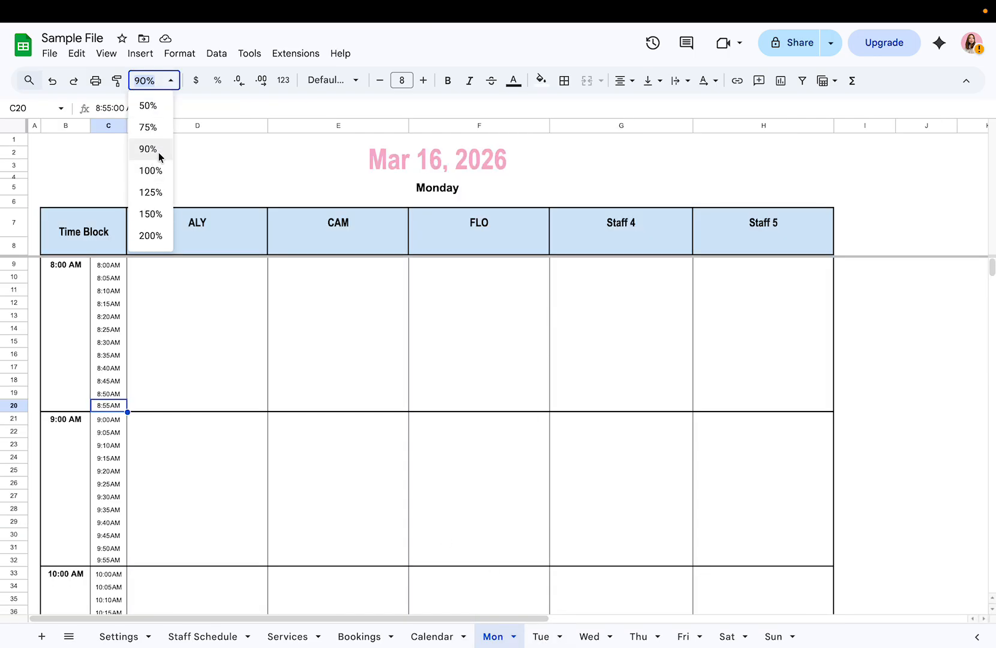
{"action": "left_click", "coordinate": [504, 637]}
{"action": "left_click", "coordinate": [540, 637]}
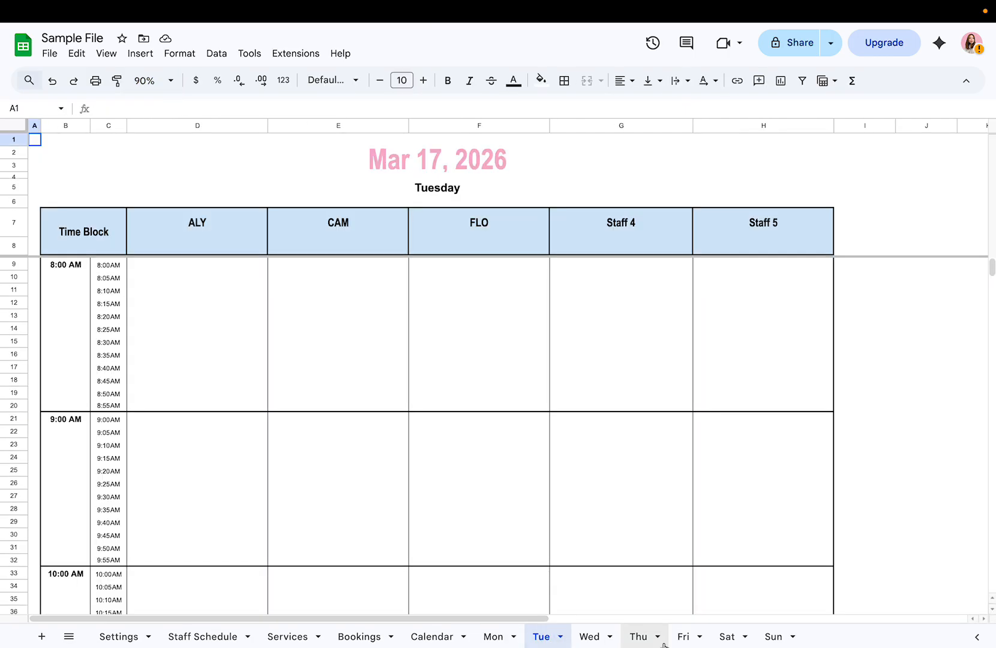
{"action": "left_click", "coordinate": [111, 637]}
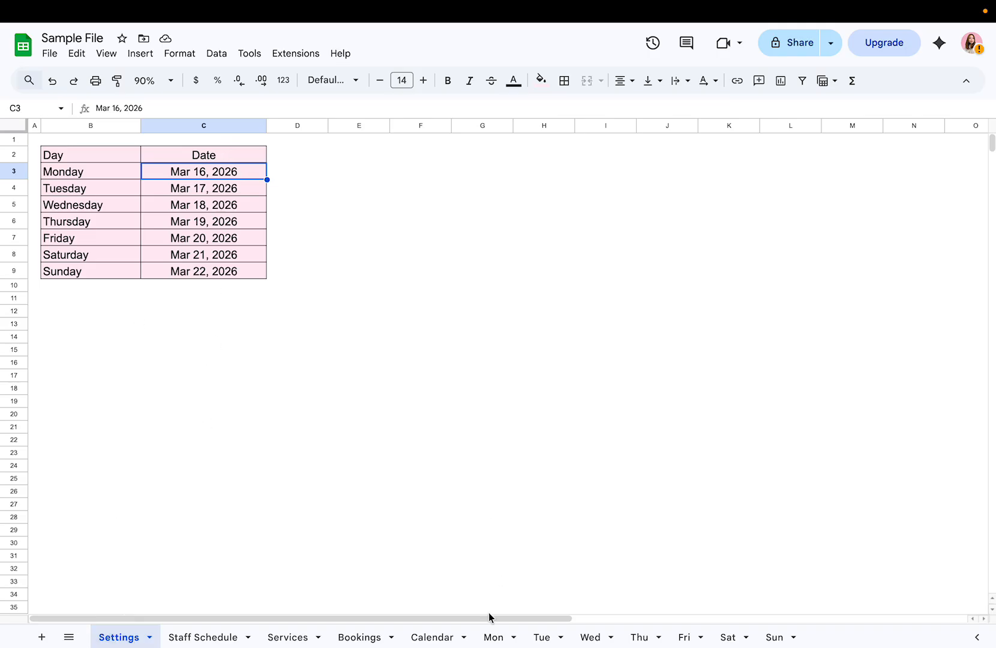
{"action": "left_click", "coordinate": [495, 636]}
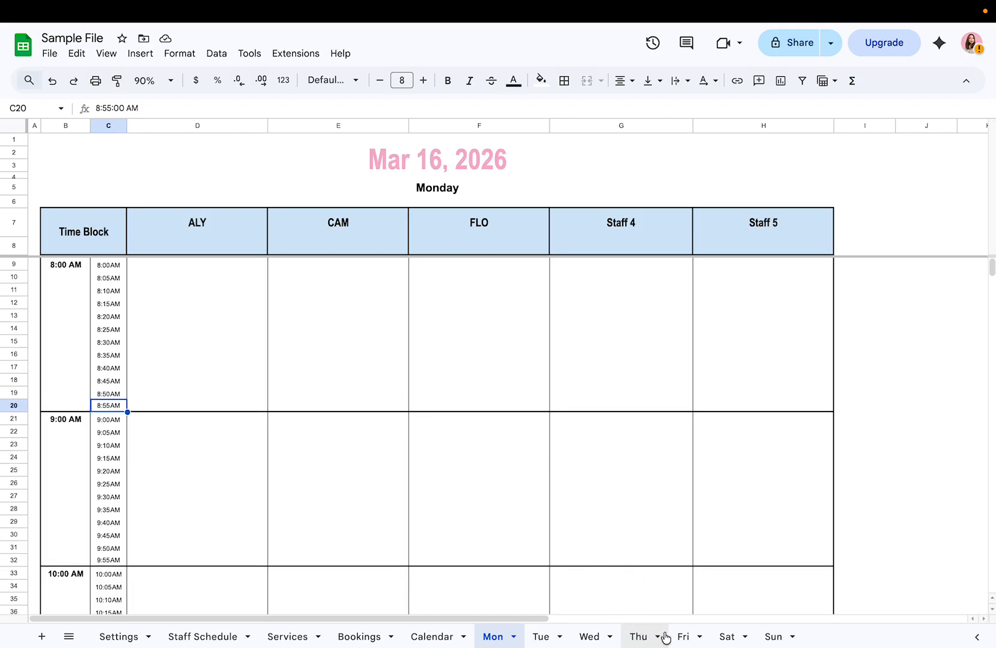
Open the Wed sheet and examine the formulas behind its date, first time slot and staff name headers.
{"action": "left_click", "coordinate": [589, 638]}
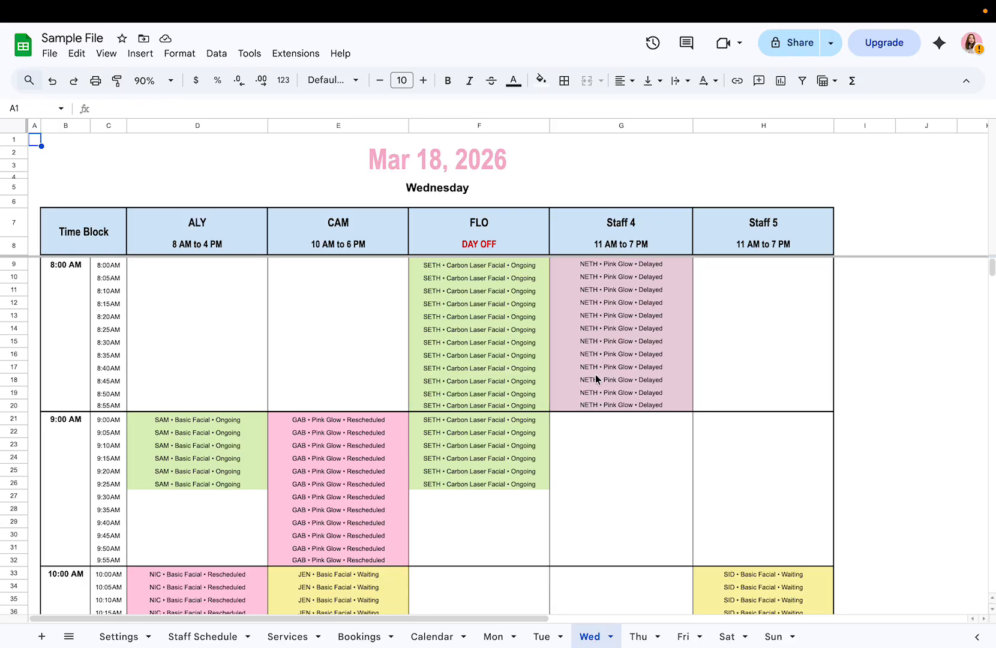
{"action": "left_click", "coordinate": [427, 159]}
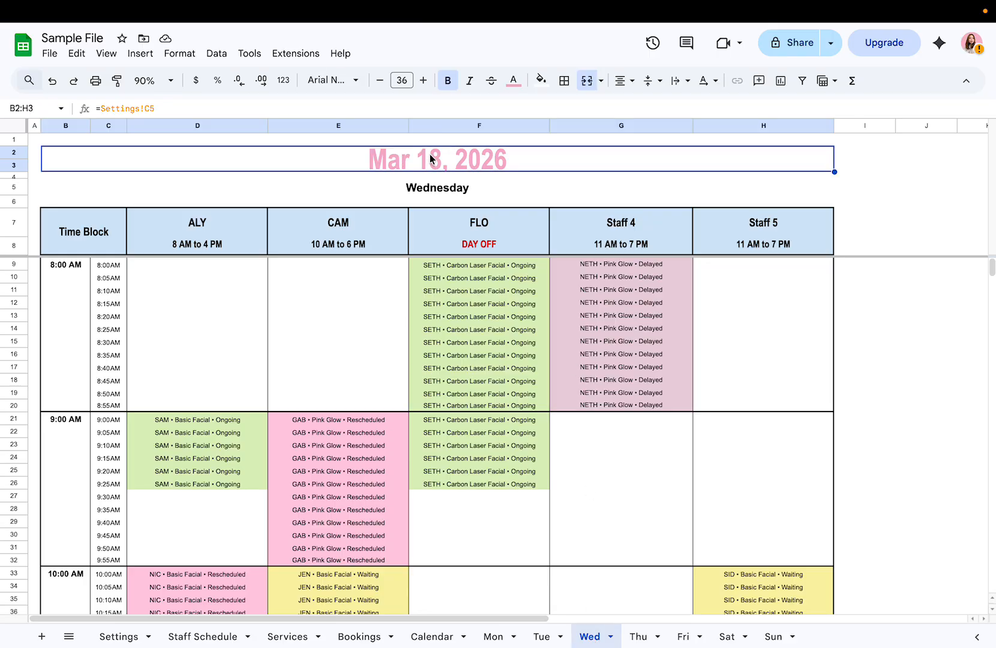
{"action": "left_click", "coordinate": [207, 264]}
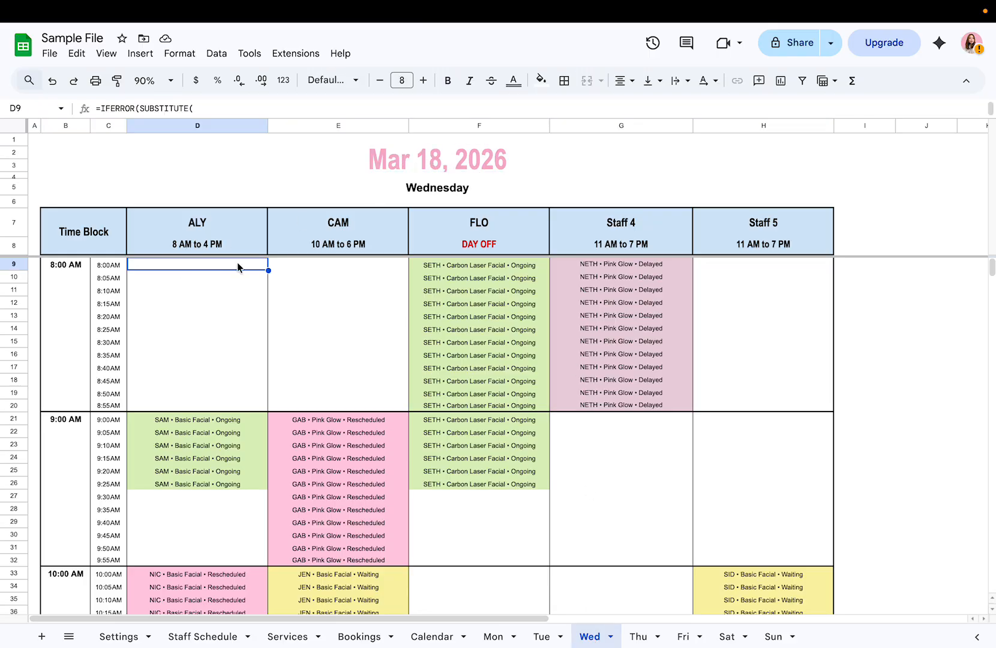
{"action": "left_click", "coordinate": [214, 223]}
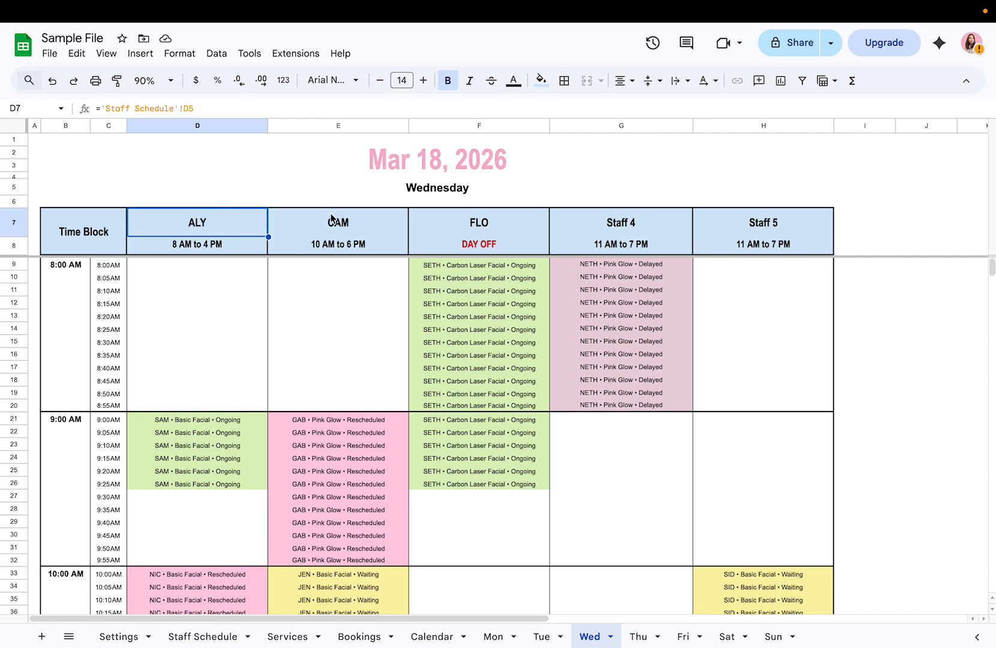
{"action": "left_click", "coordinate": [331, 219]}
{"action": "left_click", "coordinate": [486, 222]}
{"action": "left_click", "coordinate": [633, 225]}
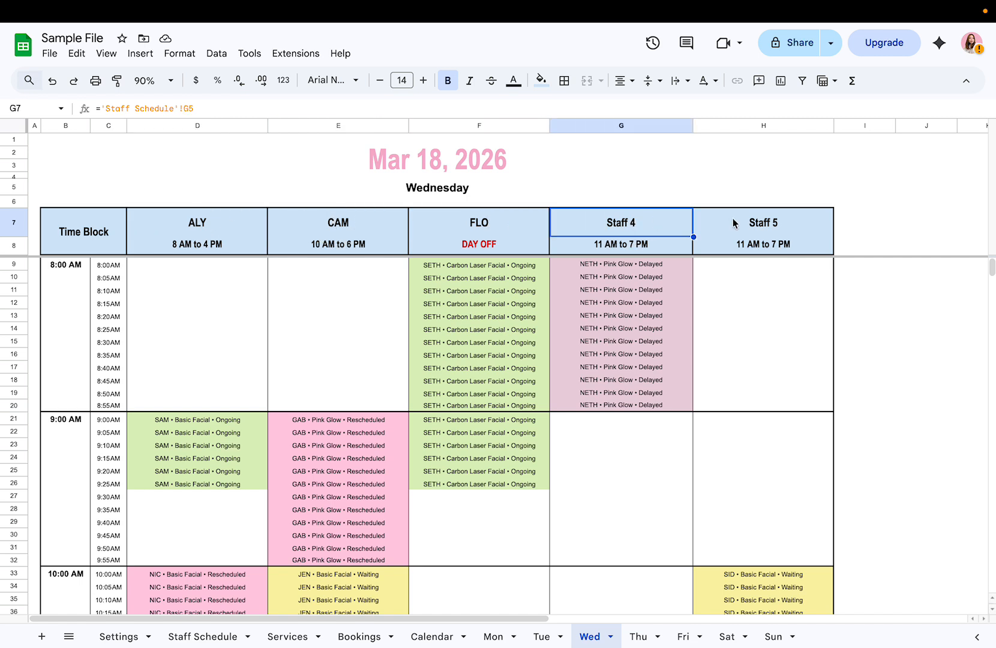
{"action": "left_click", "coordinate": [789, 228]}
{"action": "left_click", "coordinate": [230, 227]}
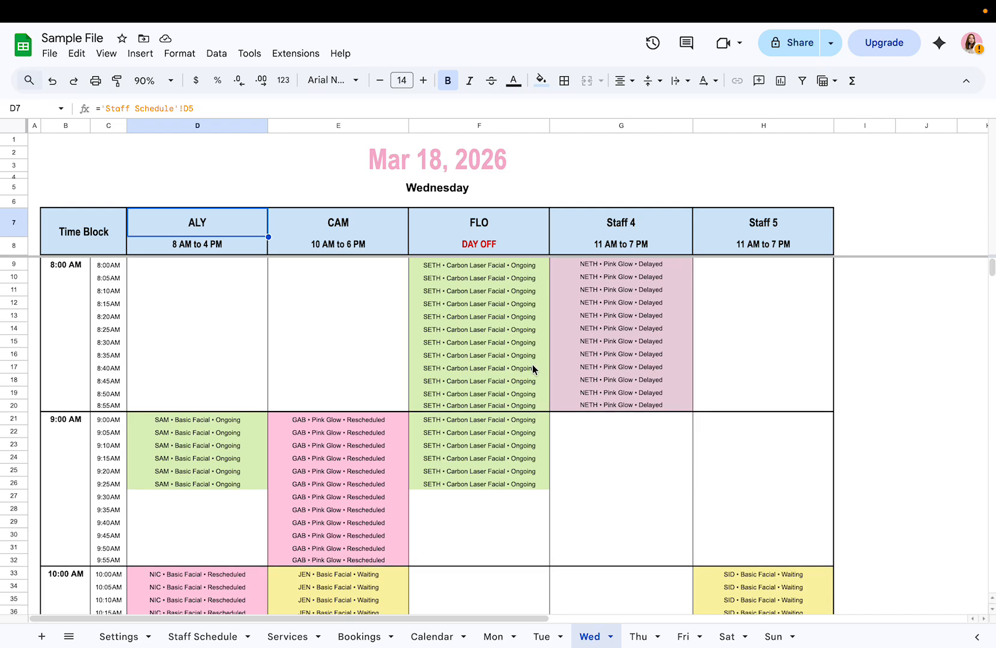
Examine the shift-hours cells in D8 through H8 beneath the staff names on the Wed sheet.
{"action": "left_click", "coordinate": [228, 245]}
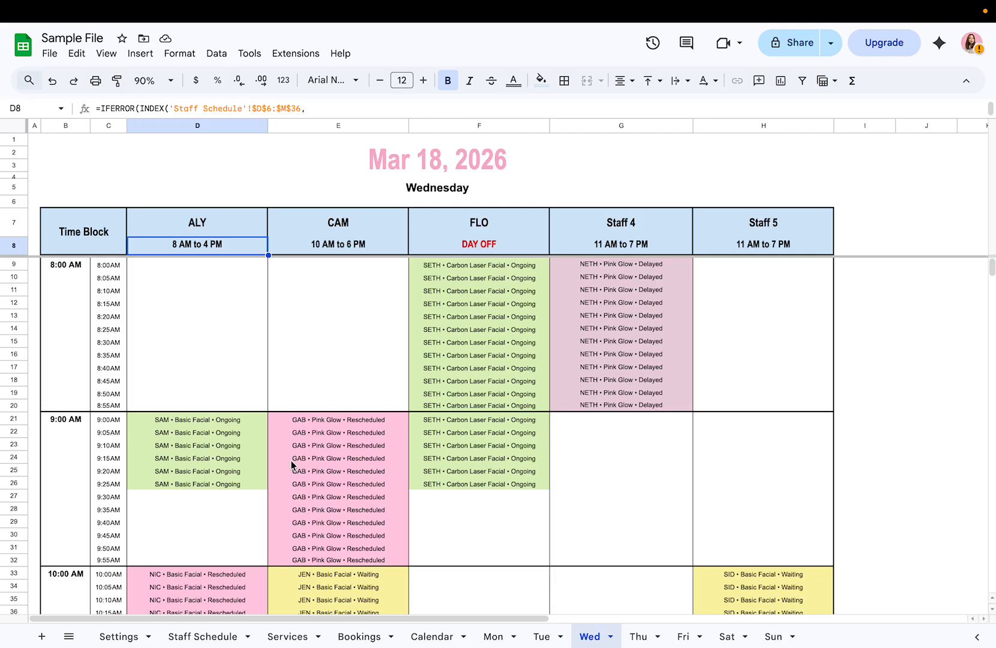
{"action": "left_click", "coordinate": [358, 243]}
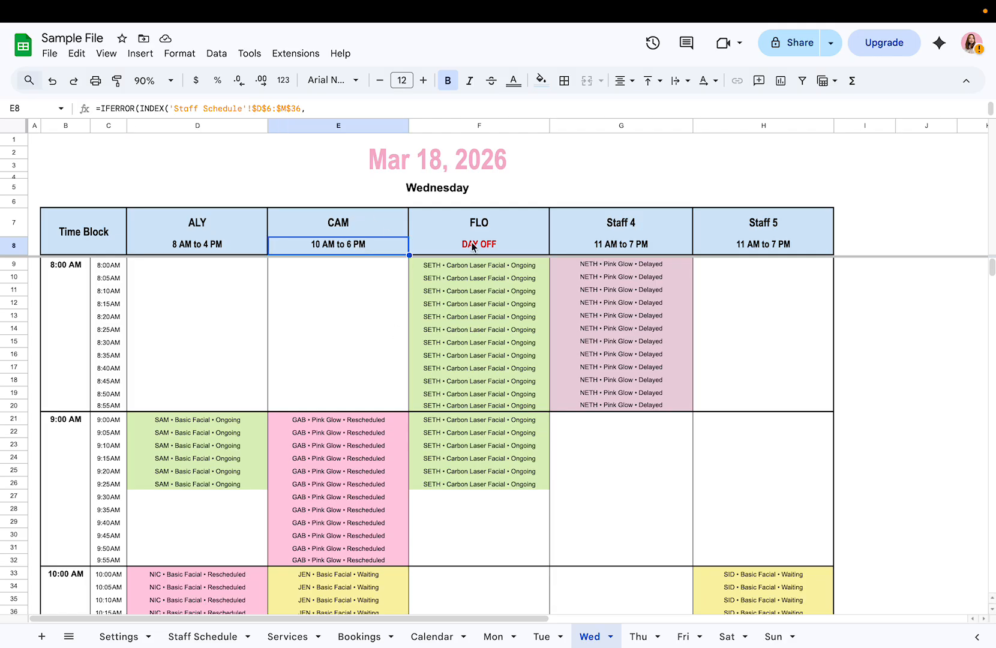
{"action": "left_click", "coordinate": [480, 242]}
{"action": "left_click", "coordinate": [628, 247]}
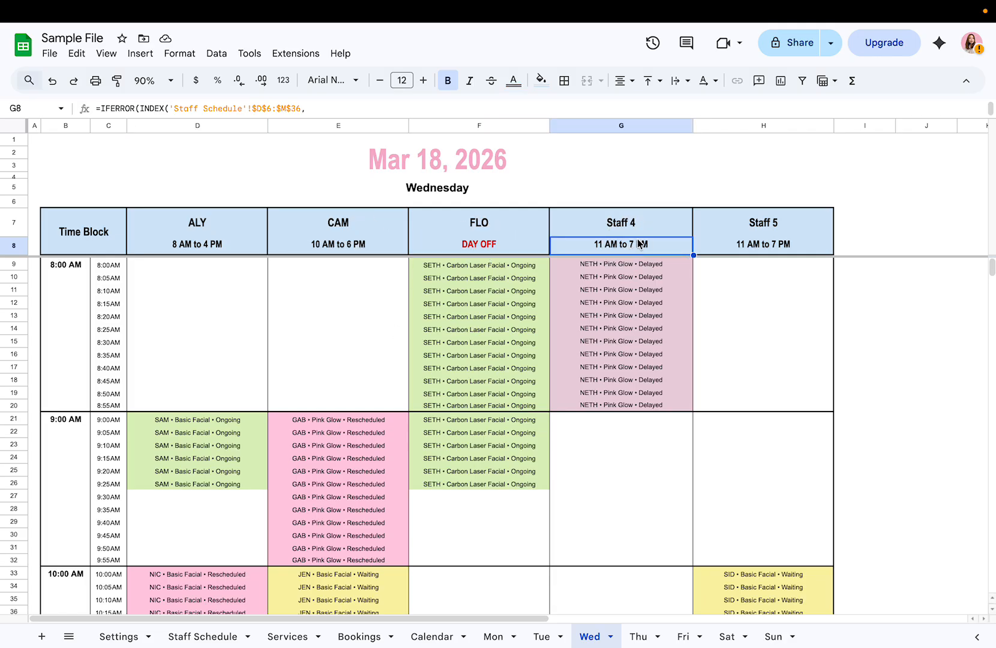
{"action": "left_click", "coordinate": [766, 246]}
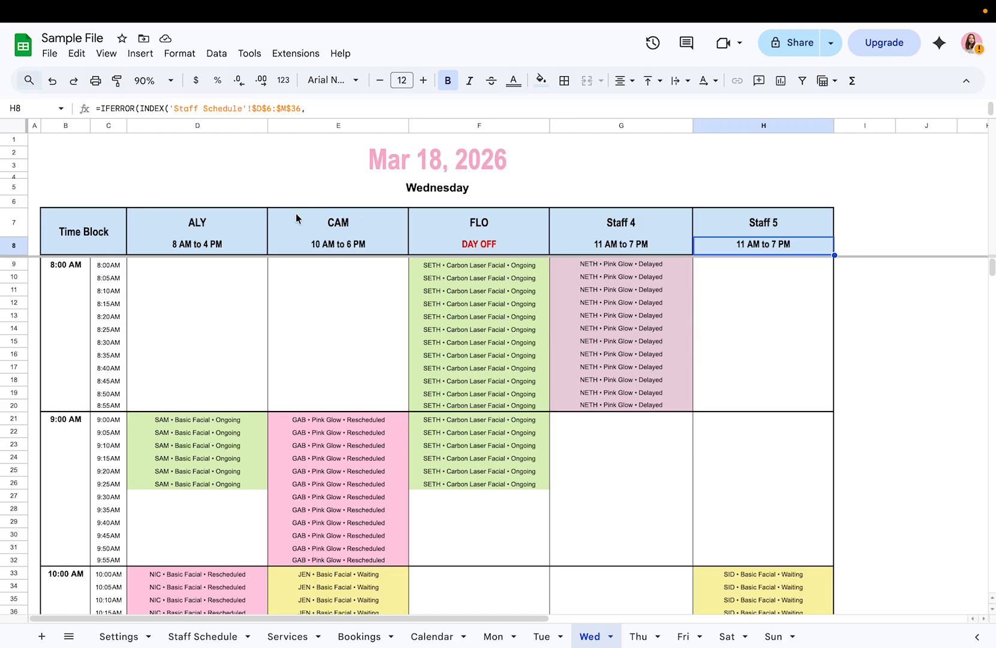
{"action": "left_click", "coordinate": [200, 247]}
{"action": "left_click", "coordinate": [351, 243]}
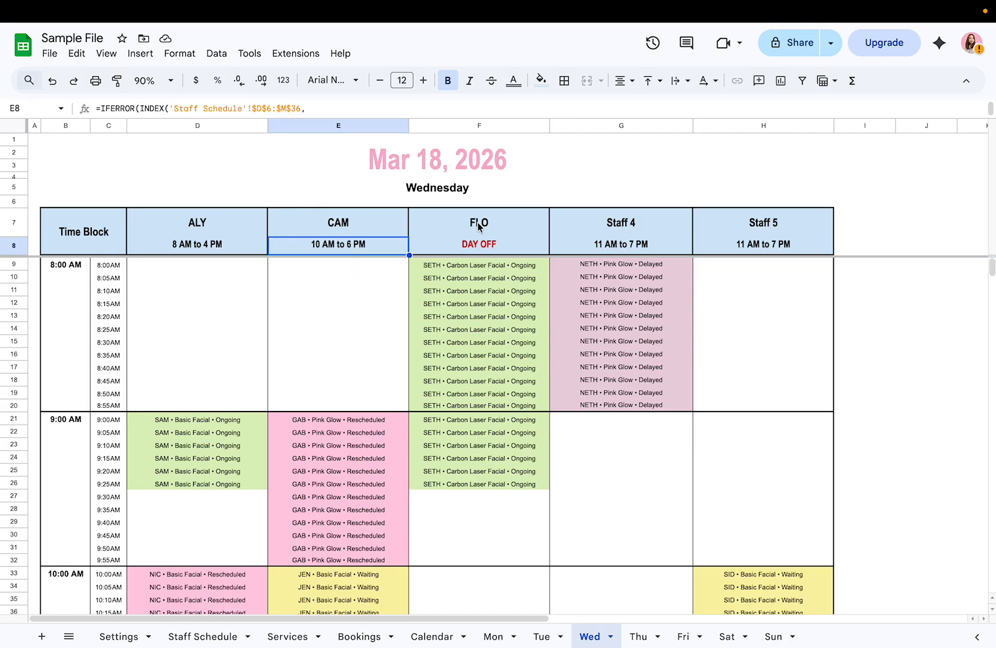
{"action": "left_click", "coordinate": [480, 247]}
{"action": "left_click", "coordinate": [622, 250]}
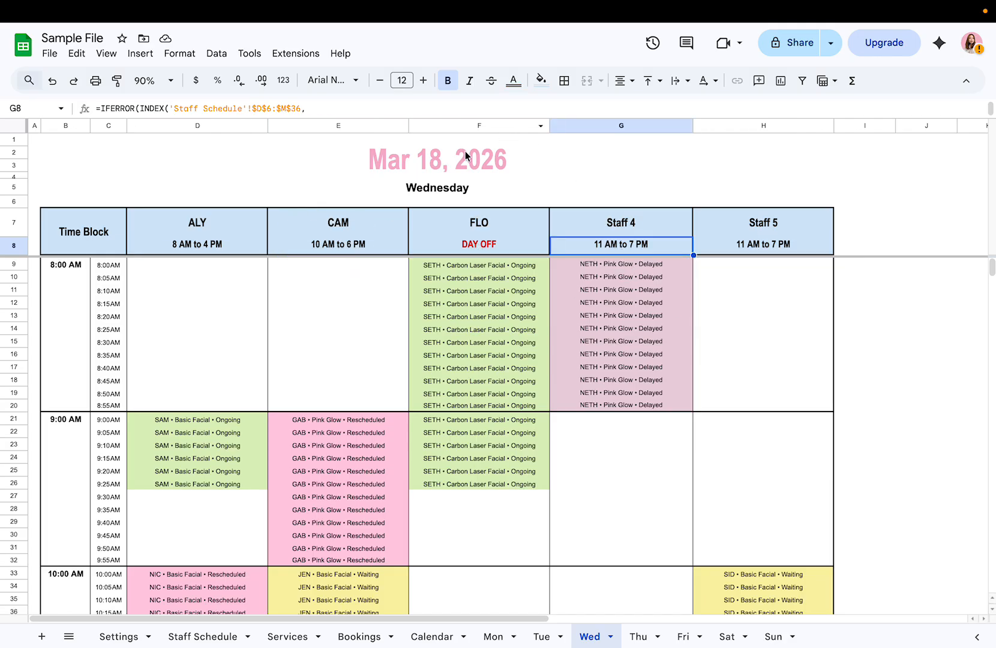
{"action": "left_click", "coordinate": [198, 251]}
{"action": "left_click", "coordinate": [312, 254]}
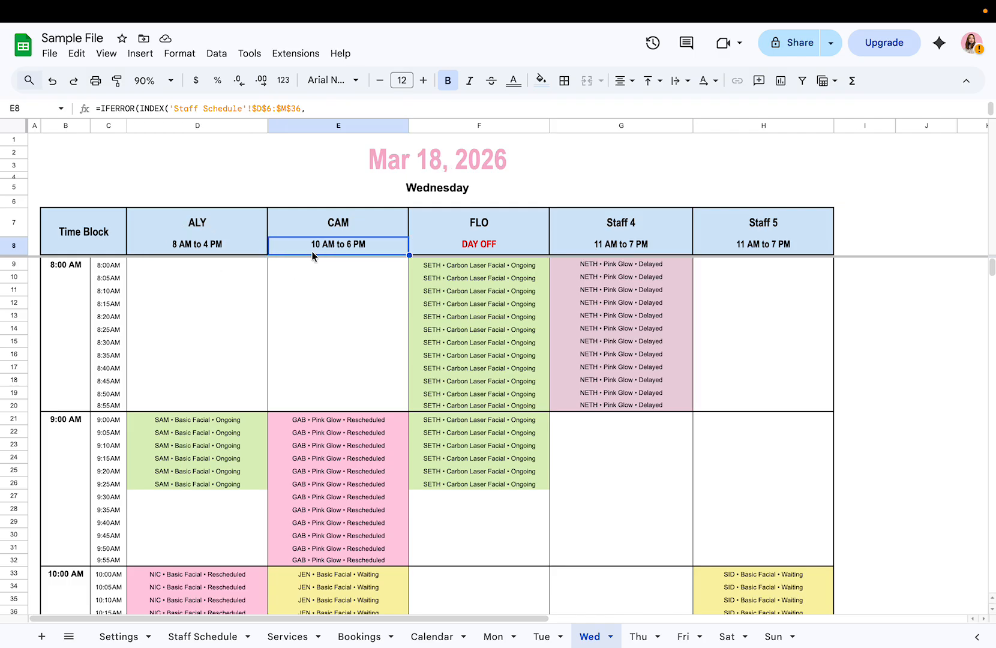
{"action": "left_click", "coordinate": [478, 248]}
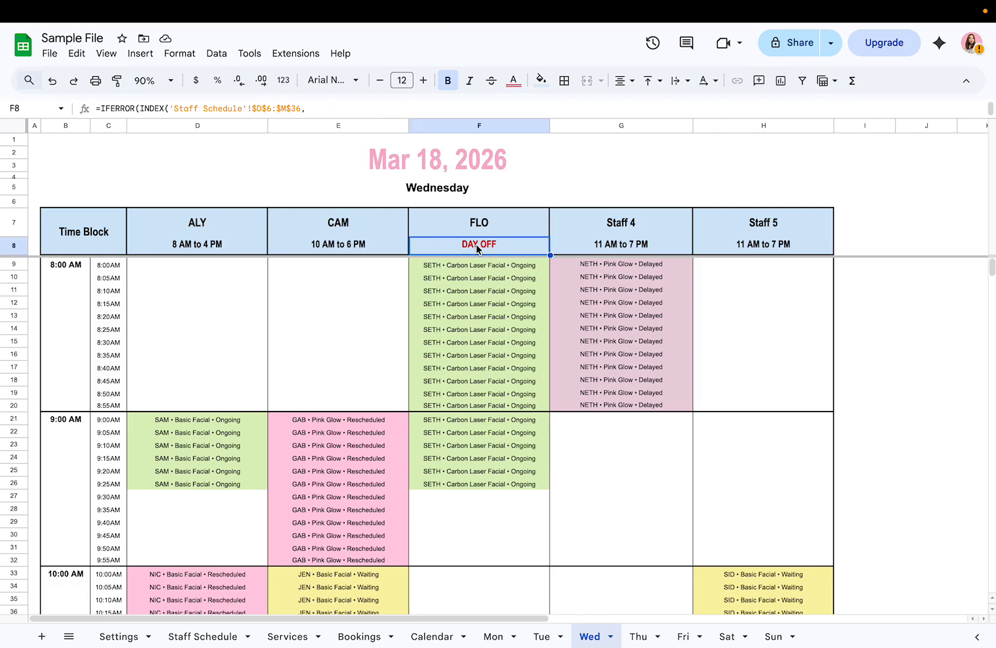
Inspect the third staff member's name, shift and 8:00 AM cells, and check them against the Staff Schedule sheet.
{"action": "left_click", "coordinate": [495, 228]}
{"action": "left_click", "coordinate": [496, 250]}
{"action": "left_click", "coordinate": [450, 267]}
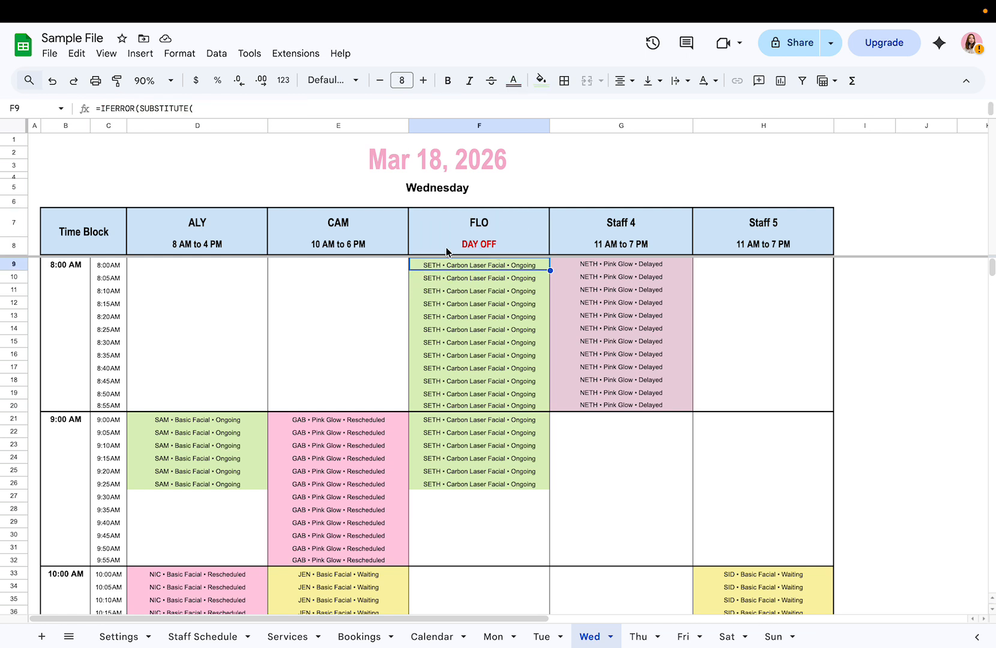
{"action": "left_click", "coordinate": [202, 637]}
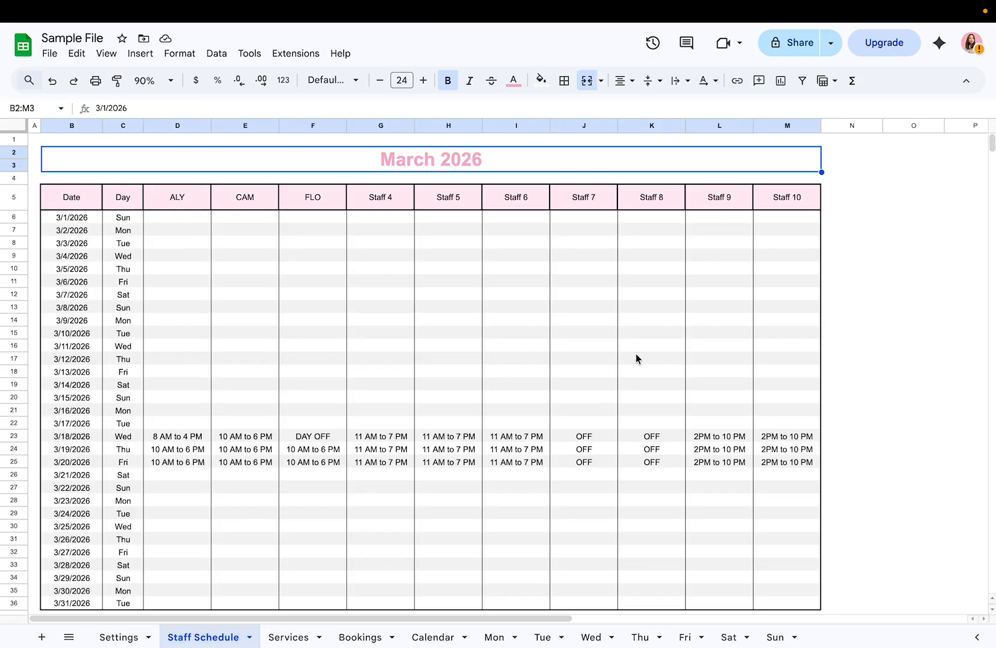
On the Bookings sheet, set the status of the 8:00 AM Carbon Laser Facial booking in I7 to Rescheduled.
{"action": "left_click", "coordinate": [367, 637]}
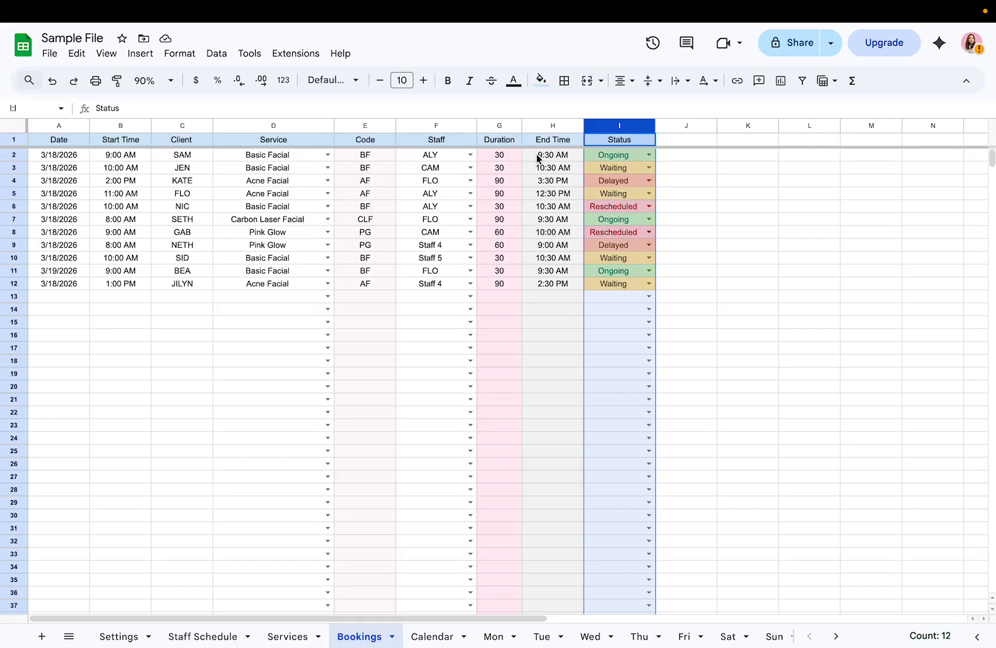
{"action": "left_click", "coordinate": [646, 168]}
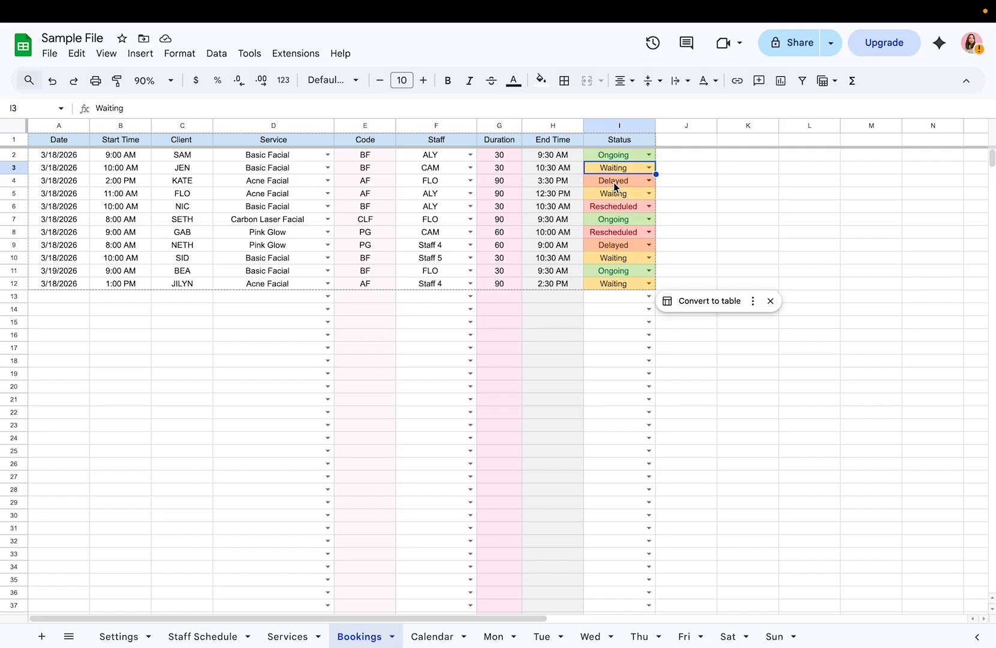
{"action": "left_click", "coordinate": [615, 187]}
{"action": "left_click", "coordinate": [616, 219]}
{"action": "left_click", "coordinate": [649, 219]}
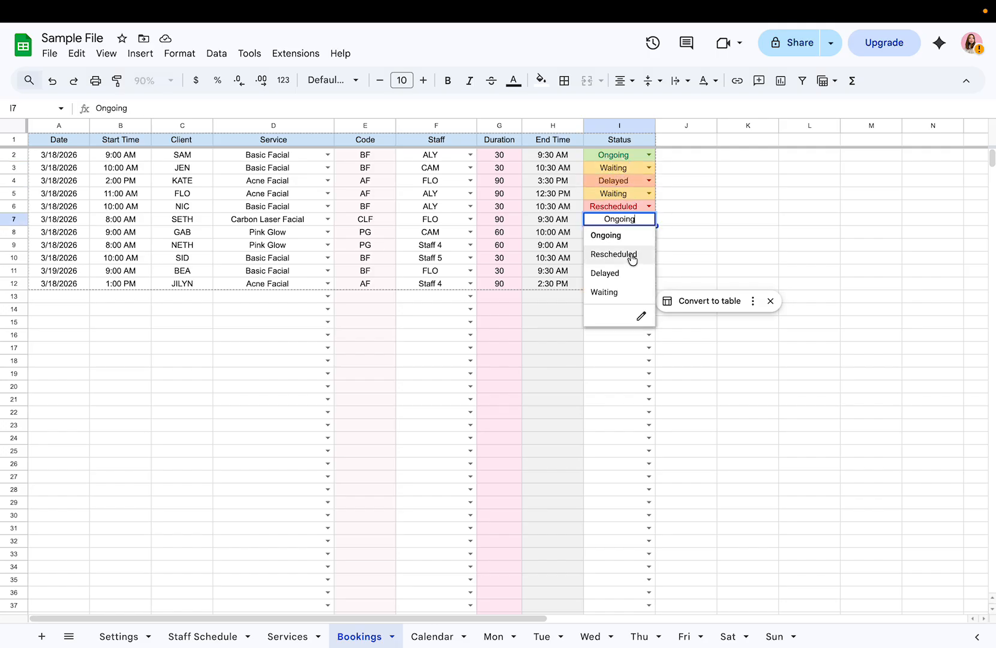
{"action": "left_click", "coordinate": [632, 256]}
Return to the Wed sheet and review the Carbon Laser Facial booking in the third staff member's column.
{"action": "left_click", "coordinate": [496, 637]}
{"action": "left_click", "coordinate": [591, 635]}
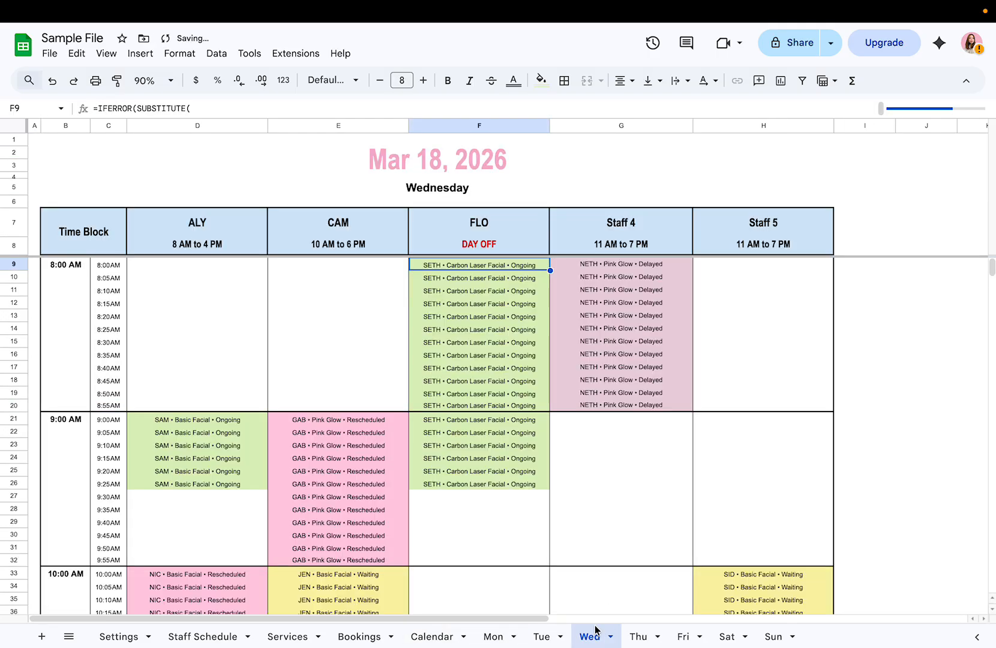
{"action": "scroll", "coordinate": [520, 289], "scroll_direction": "down", "scroll_amount": 3}
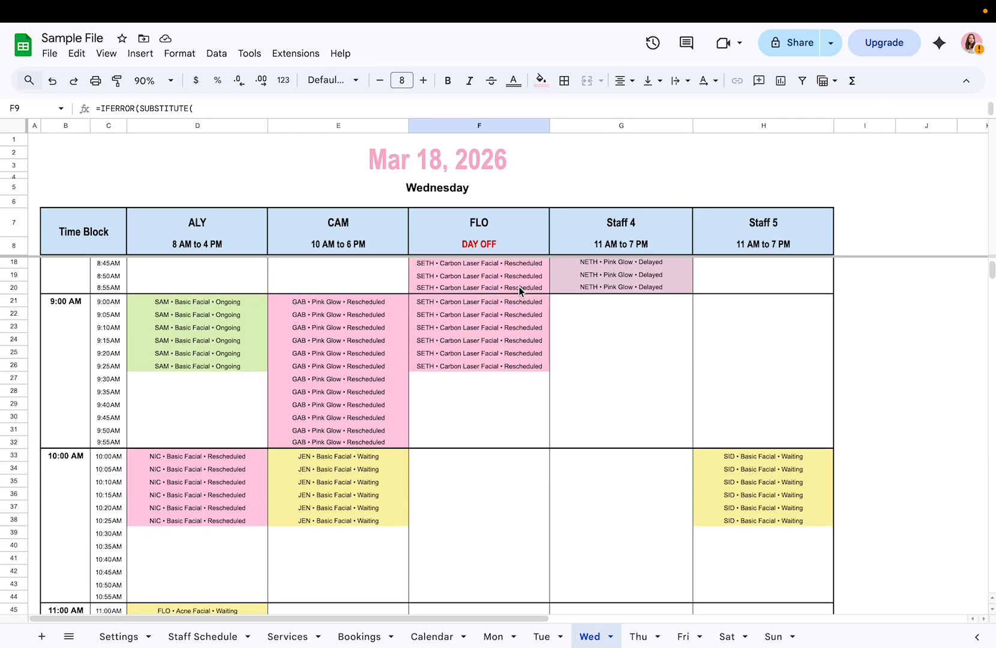
{"action": "scroll", "coordinate": [518, 286], "scroll_direction": "up", "scroll_amount": 3}
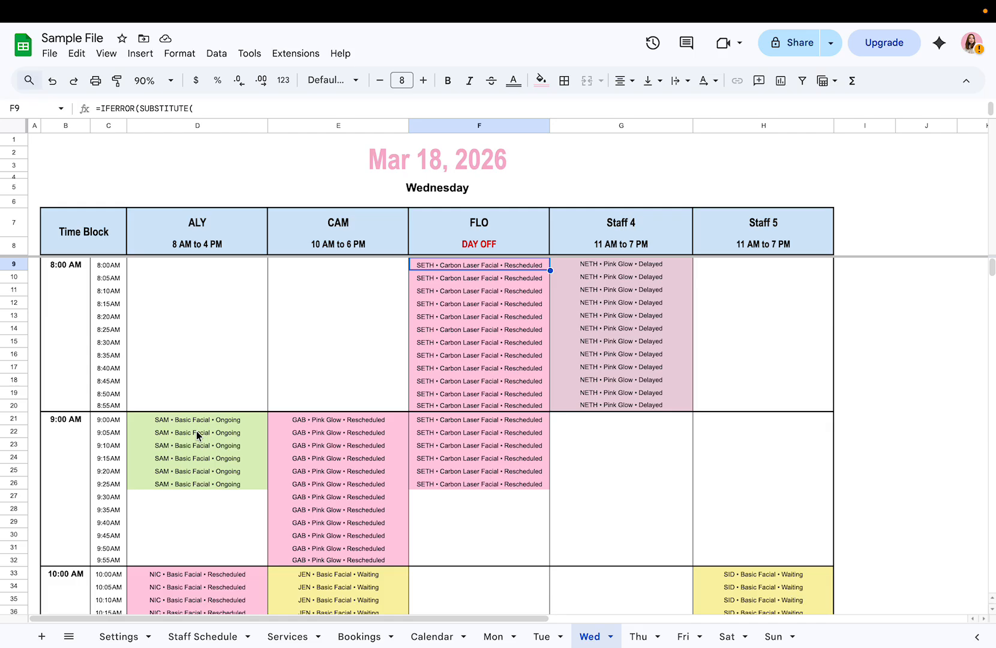
Examine the first staff member's column, the five-minute time blocks in column C and the 9:00 AM booking in D21.
{"action": "left_click", "coordinate": [204, 125]}
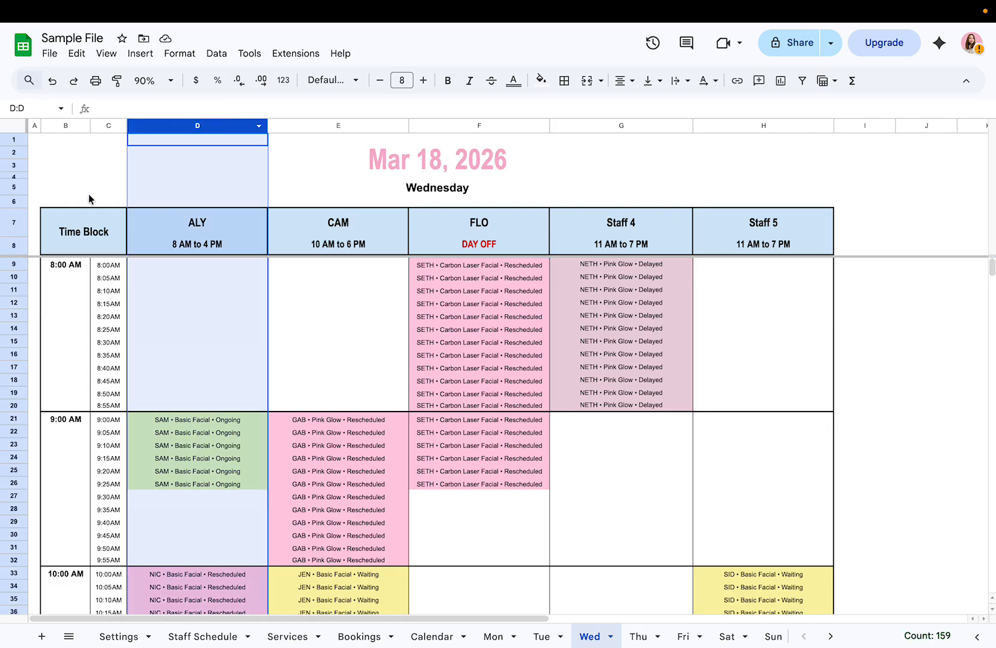
{"action": "left_click", "coordinate": [102, 126]}
{"action": "scroll", "coordinate": [100, 407], "scroll_direction": "down", "scroll_amount": 4}
{"action": "scroll", "coordinate": [100, 405], "scroll_direction": "up", "scroll_amount": 2}
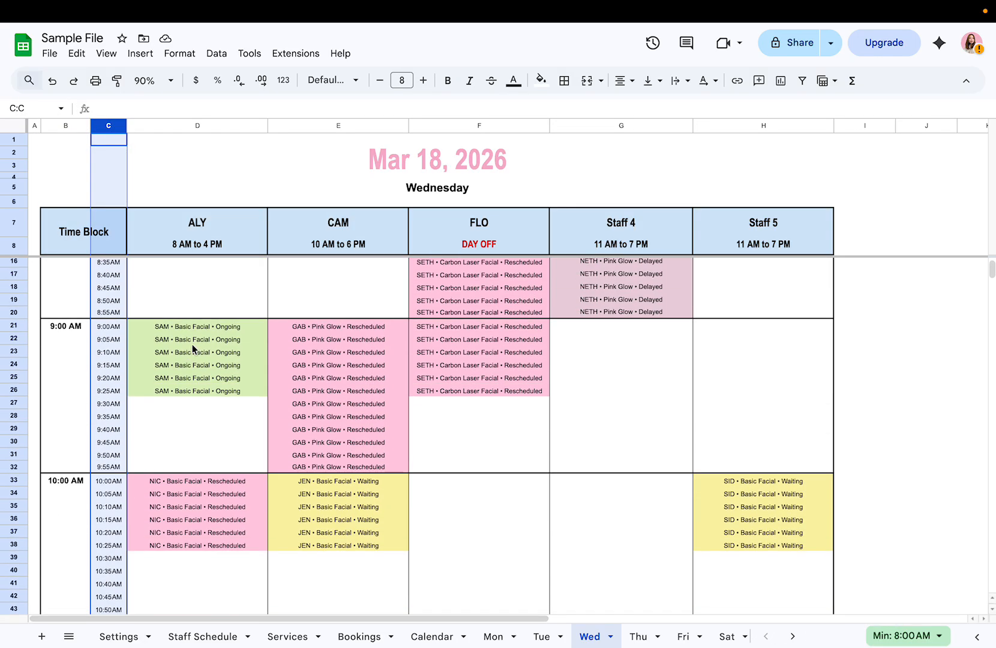
{"action": "left_click", "coordinate": [206, 328]}
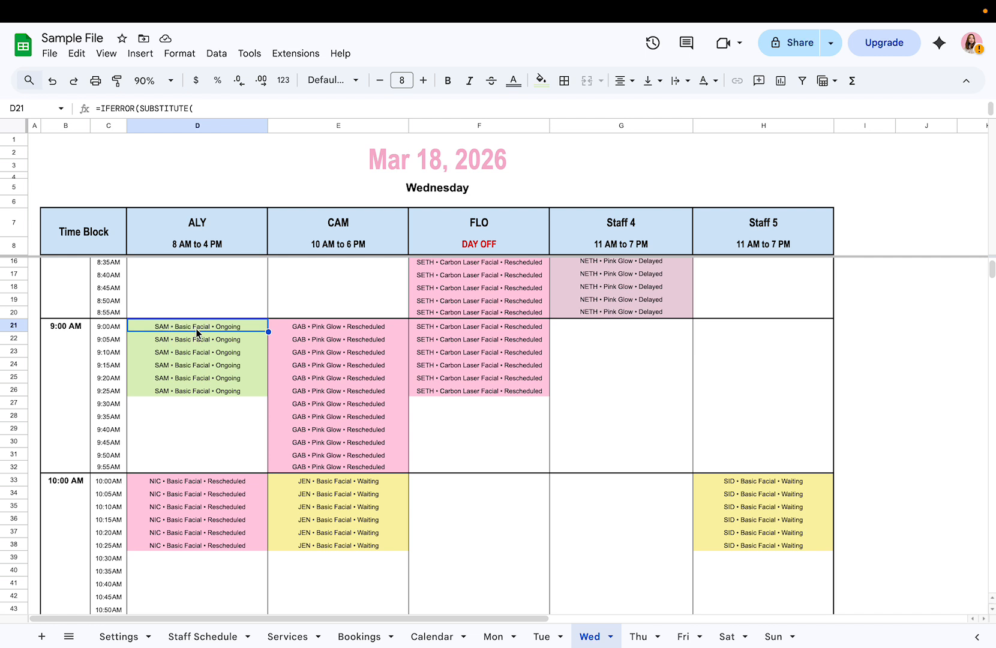
Examine the 9:00 AM and 10:00 AM Basic Facial bookings in the first staff member's column on the Wed sheet.
{"action": "left_click", "coordinate": [223, 348]}
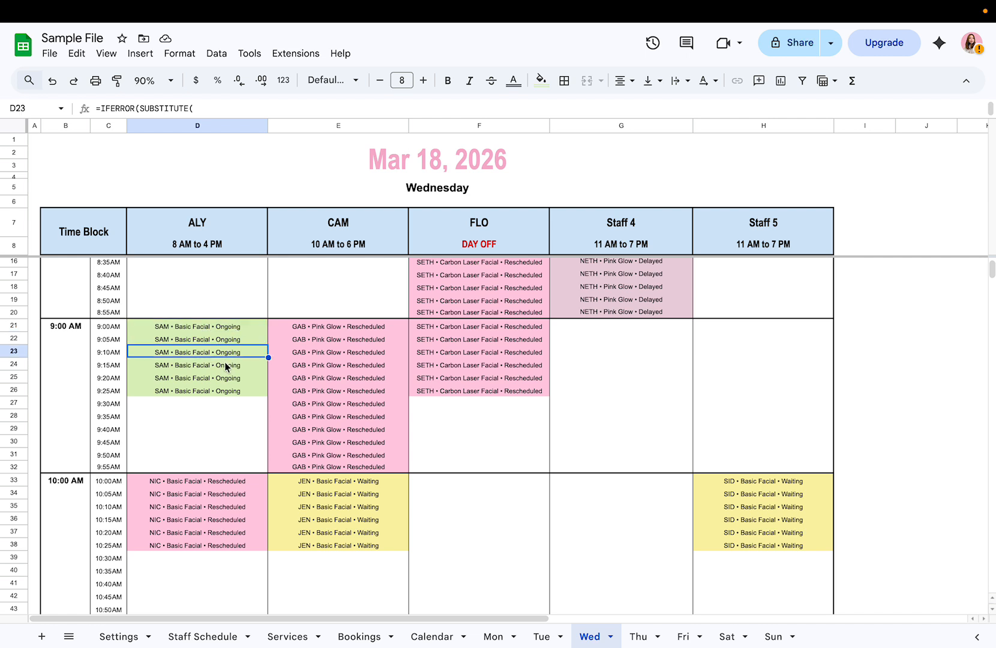
{"action": "left_click", "coordinate": [224, 365]}
{"action": "left_click", "coordinate": [224, 389]}
{"action": "left_click", "coordinate": [210, 489]}
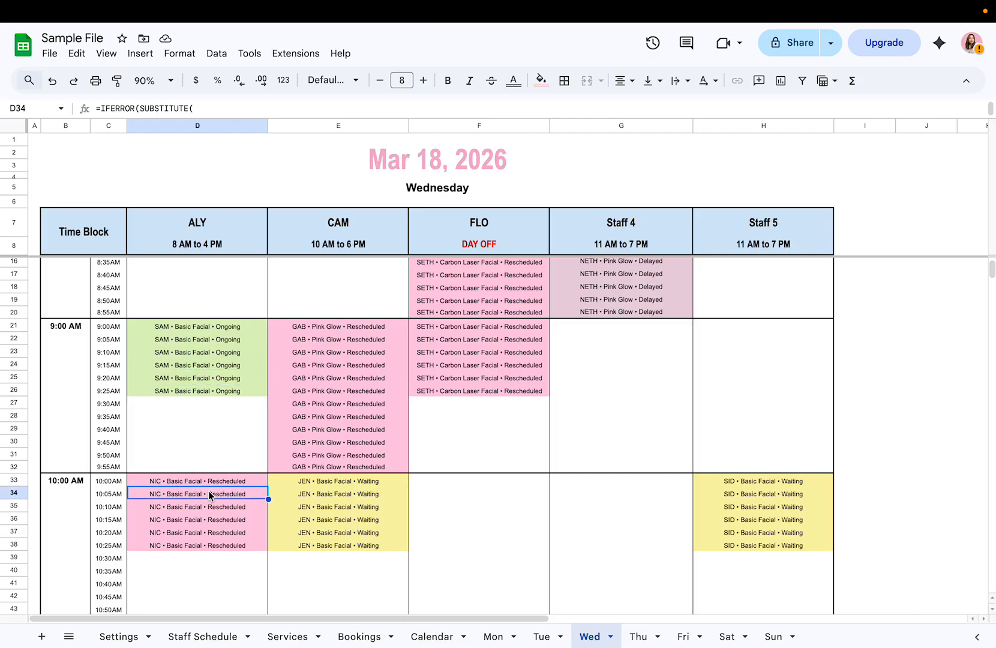
{"action": "left_click", "coordinate": [215, 520]}
{"action": "scroll", "coordinate": [270, 508], "scroll_direction": "down", "scroll_amount": 5}
{"action": "scroll", "coordinate": [270, 507], "scroll_direction": "down", "scroll_amount": 2}
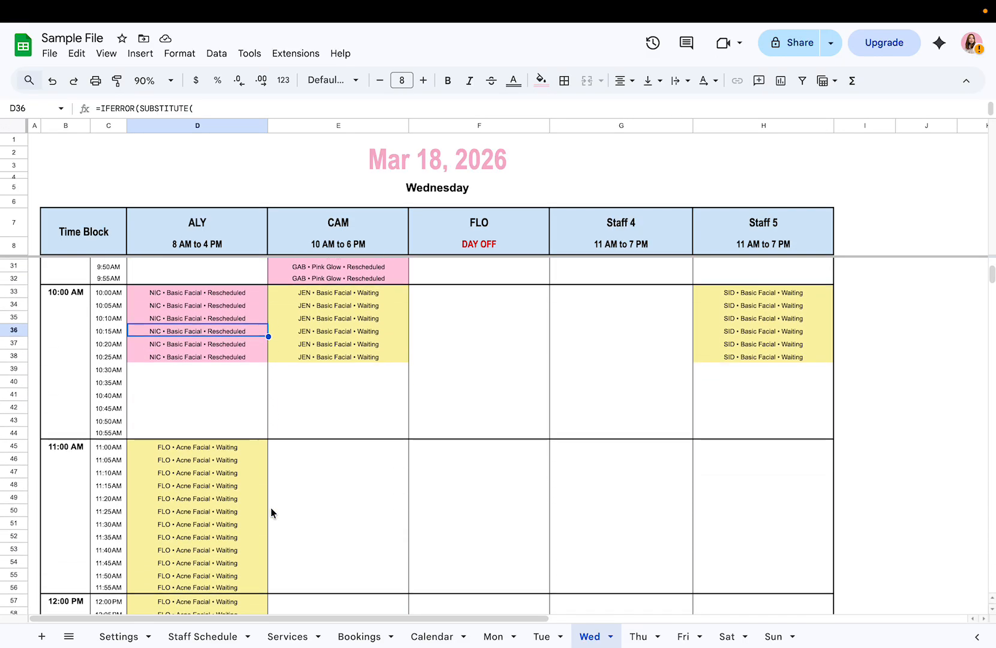
{"action": "scroll", "coordinate": [271, 508], "scroll_direction": "up", "scroll_amount": 5}
{"action": "scroll", "coordinate": [271, 508], "scroll_direction": "up", "scroll_amount": 1}
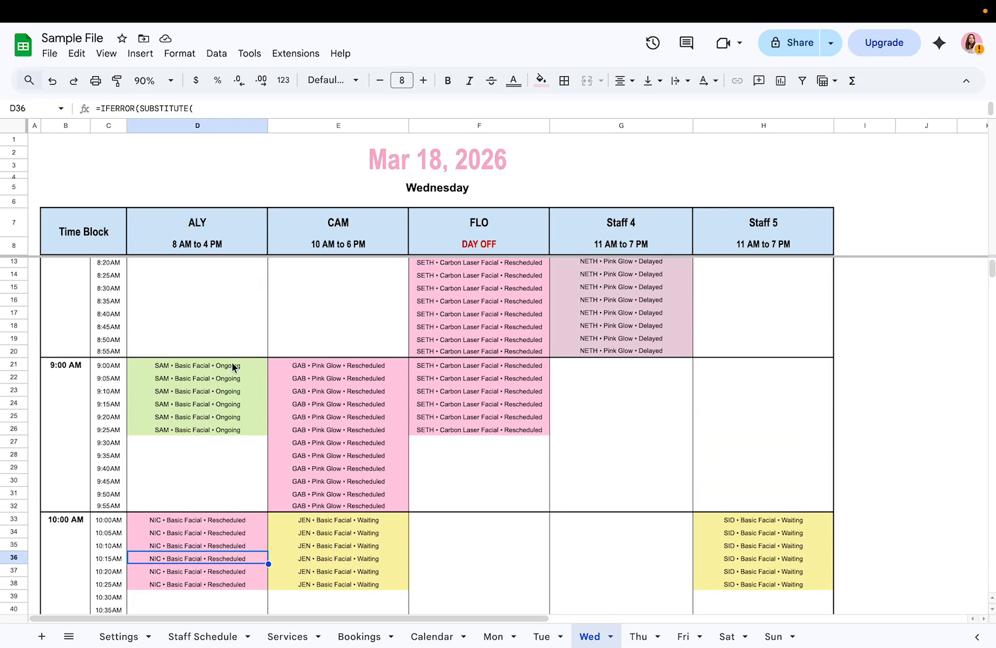
Review the 9:00 AM bookings in D21 and E21 and the 11:00 AM Acne Facial booking starting in D45.
{"action": "left_click", "coordinate": [233, 368]}
{"action": "left_click", "coordinate": [375, 367]}
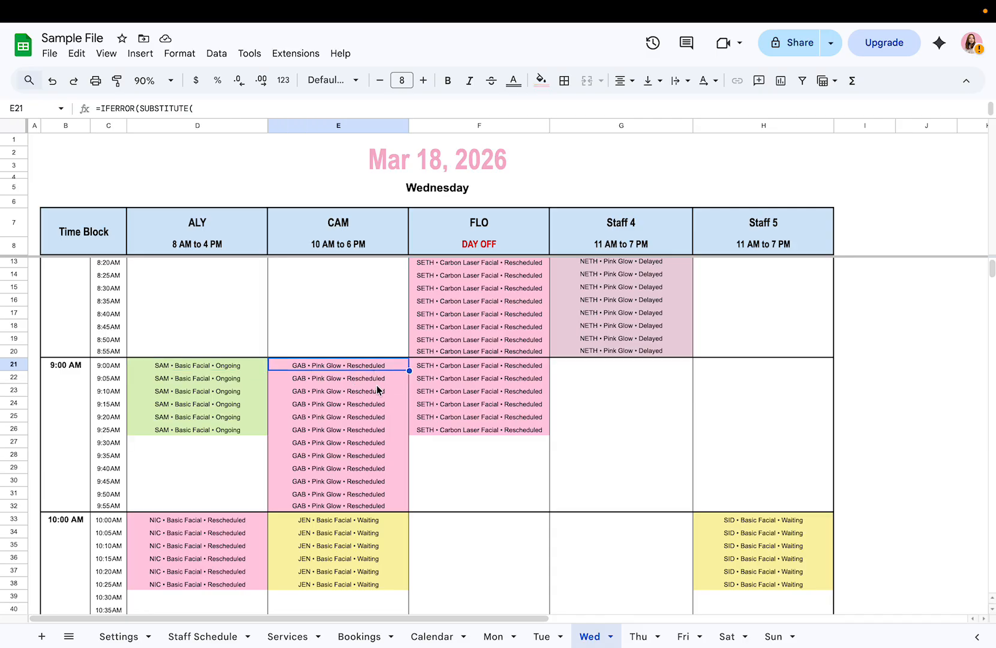
{"action": "scroll", "coordinate": [377, 390], "scroll_direction": "down", "scroll_amount": 8}
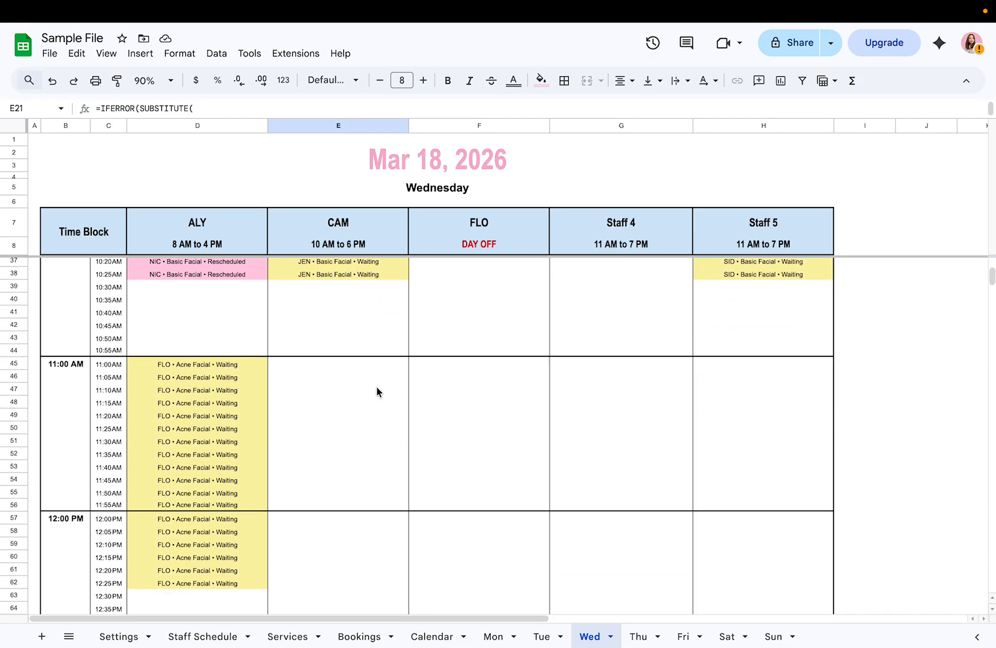
{"action": "left_click", "coordinate": [249, 364]}
{"action": "scroll", "coordinate": [294, 461], "scroll_direction": "down", "scroll_amount": 8}
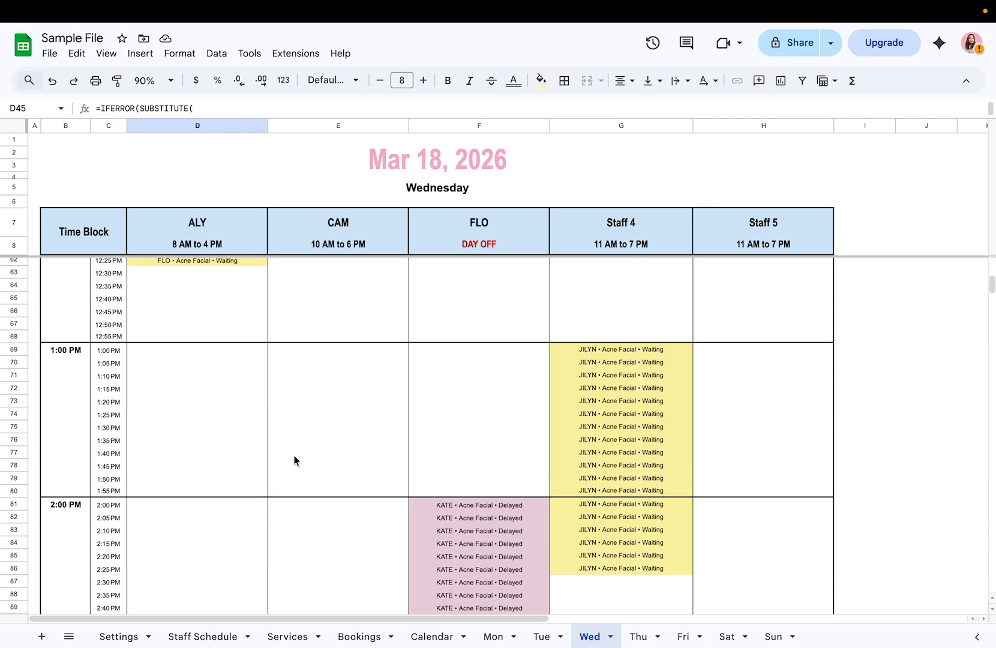
Check the third staff member's Acne Facial booking from F81 to F98 and look over the remaining afternoon time blocks.
{"action": "scroll", "coordinate": [294, 460], "scroll_direction": "down", "scroll_amount": 3}
{"action": "left_click", "coordinate": [546, 393]}
{"action": "scroll", "coordinate": [525, 492], "scroll_direction": "down", "scroll_amount": 8}
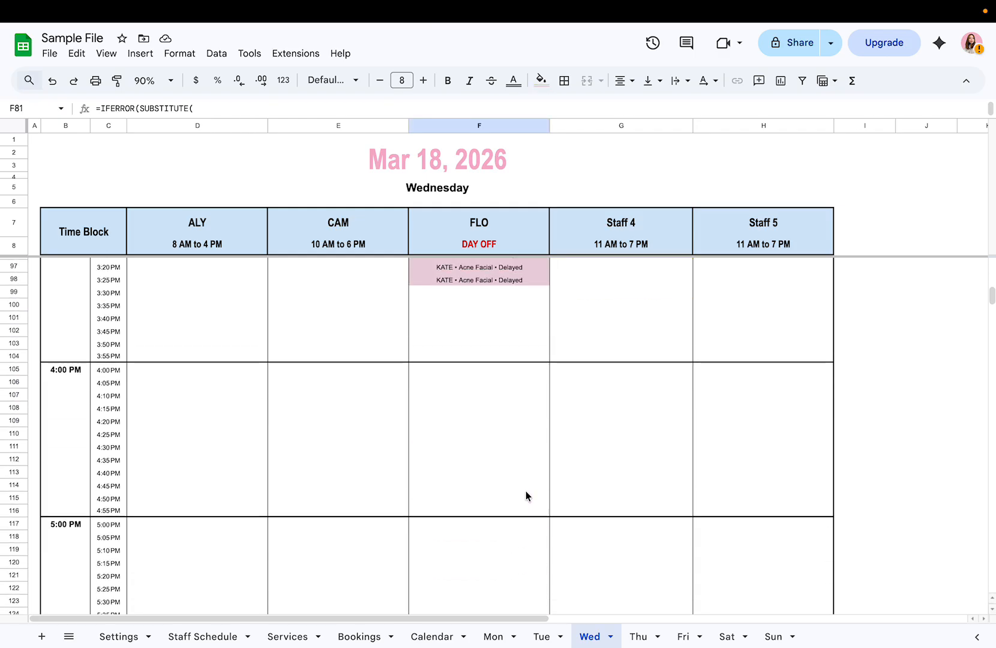
{"action": "scroll", "coordinate": [528, 420], "scroll_direction": "up", "scroll_amount": 2}
{"action": "left_click", "coordinate": [540, 356]}
{"action": "scroll", "coordinate": [542, 485], "scroll_direction": "down", "scroll_amount": 5}
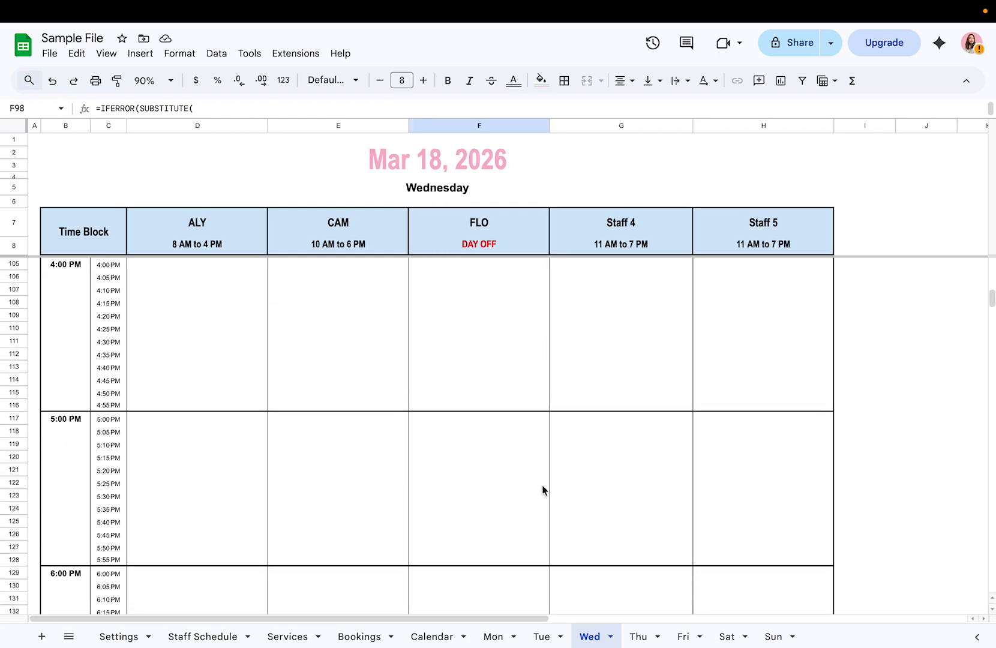
{"action": "scroll", "coordinate": [542, 484], "scroll_direction": "down", "scroll_amount": 4}
{"action": "scroll", "coordinate": [541, 485], "scroll_direction": "up", "scroll_amount": 20}
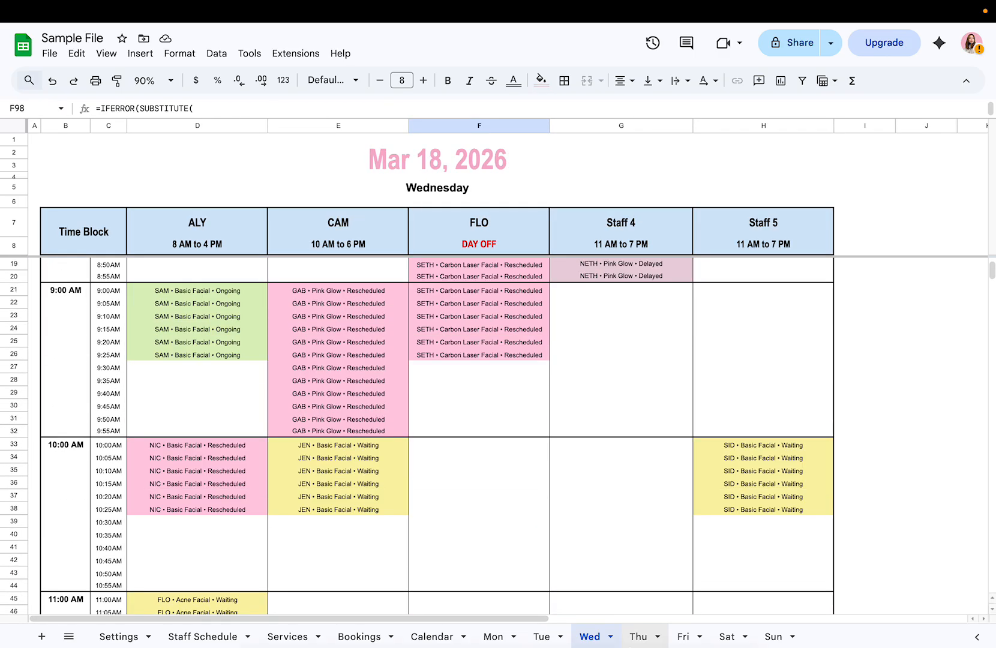
Look through the Thu, Fri, Sat and Sun daily schedule sheets.
{"action": "left_click", "coordinate": [640, 636]}
{"action": "left_click", "coordinate": [687, 638]}
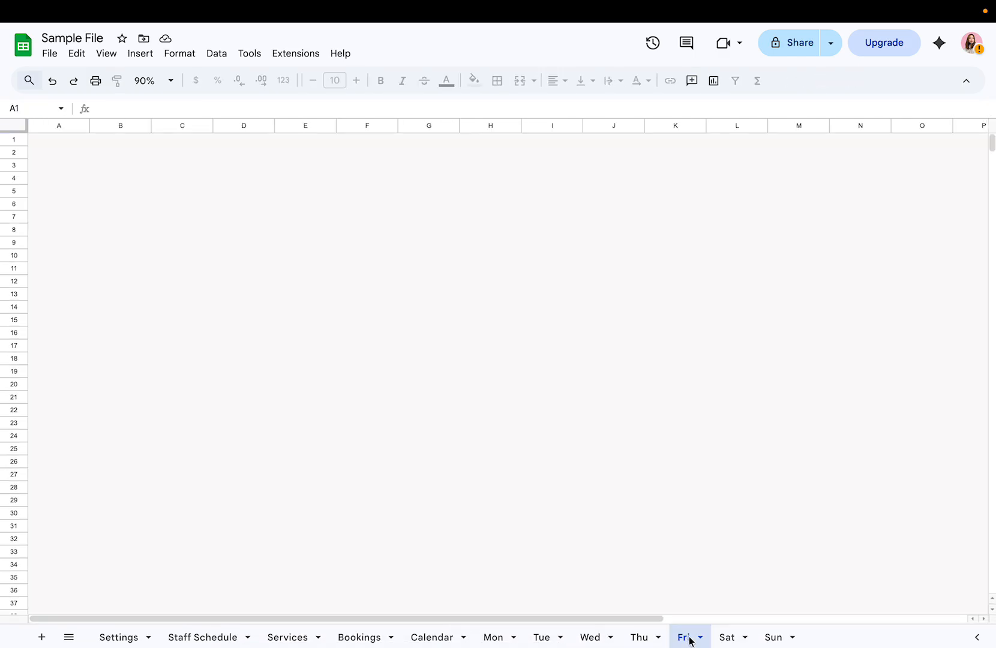
{"action": "left_click", "coordinate": [733, 636]}
{"action": "left_click", "coordinate": [782, 638]}
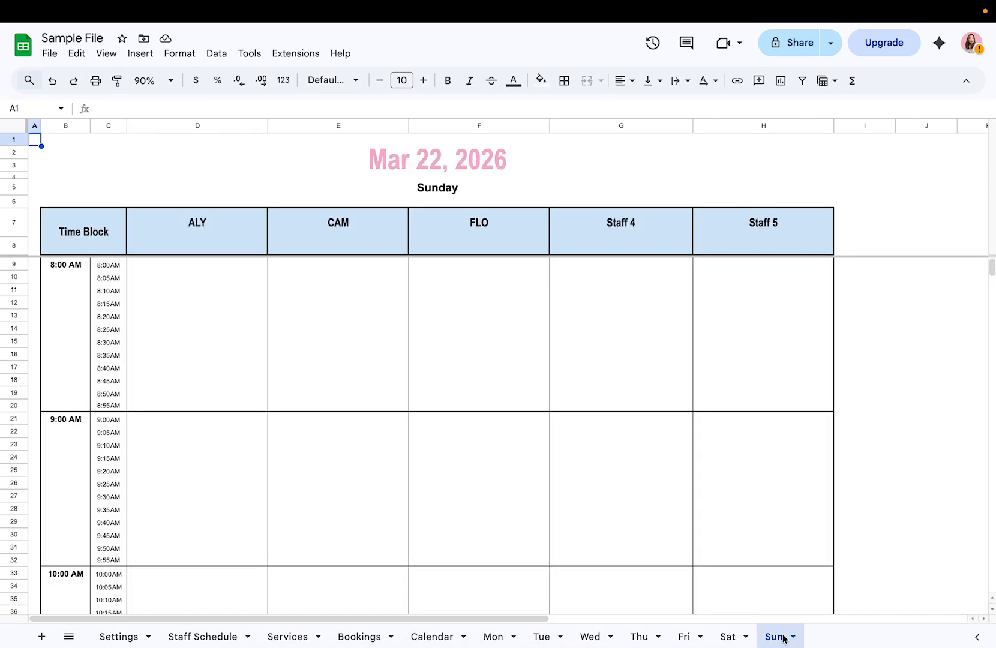
View the Mon sheet, and review the daily schedules from Wed through Sun.
{"action": "left_click", "coordinate": [488, 635]}
{"action": "left_click", "coordinate": [591, 637]}
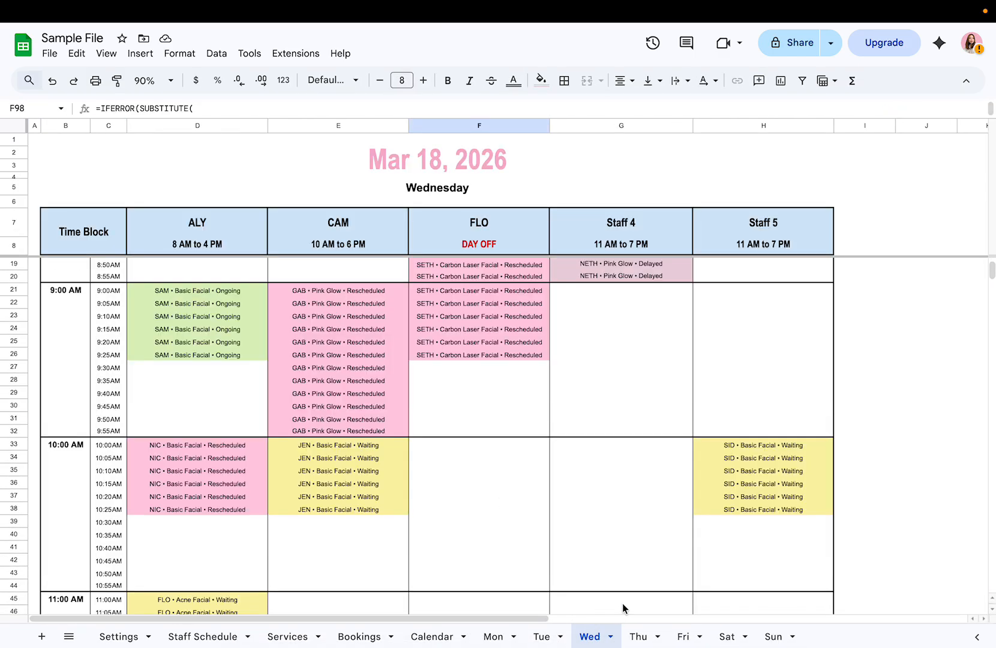
{"action": "left_click", "coordinate": [641, 636]}
{"action": "left_click", "coordinate": [708, 640]}
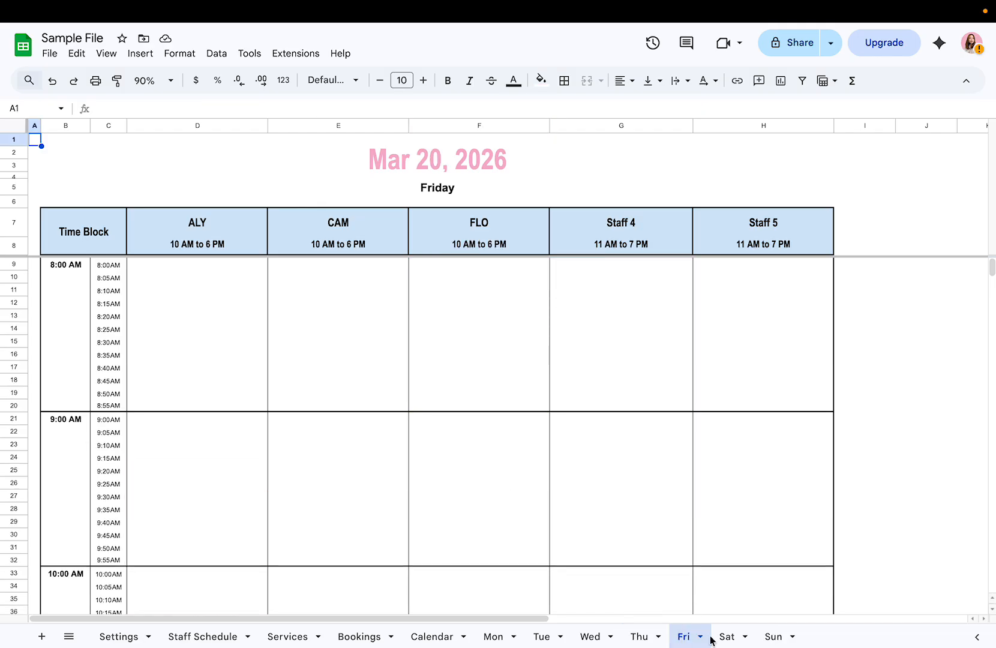
{"action": "left_click", "coordinate": [726, 637]}
{"action": "left_click", "coordinate": [774, 639]}
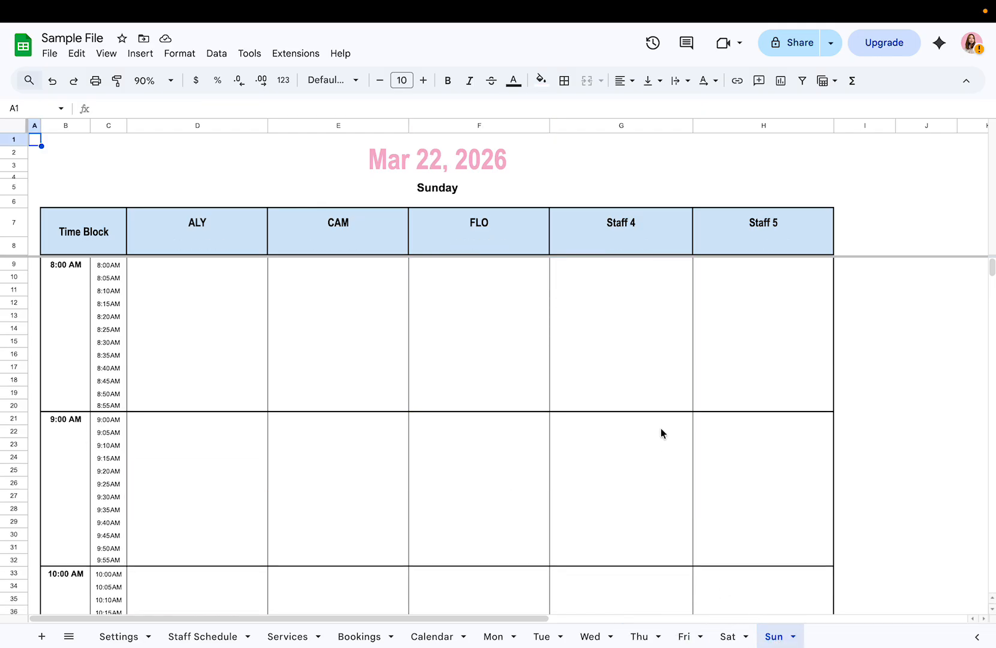
Go back through the Thu, Wed and Tue sheets, and review the days forward again up to Sat.
{"action": "left_click", "coordinate": [637, 637]}
{"action": "left_click", "coordinate": [600, 637]}
{"action": "left_click", "coordinate": [549, 636]}
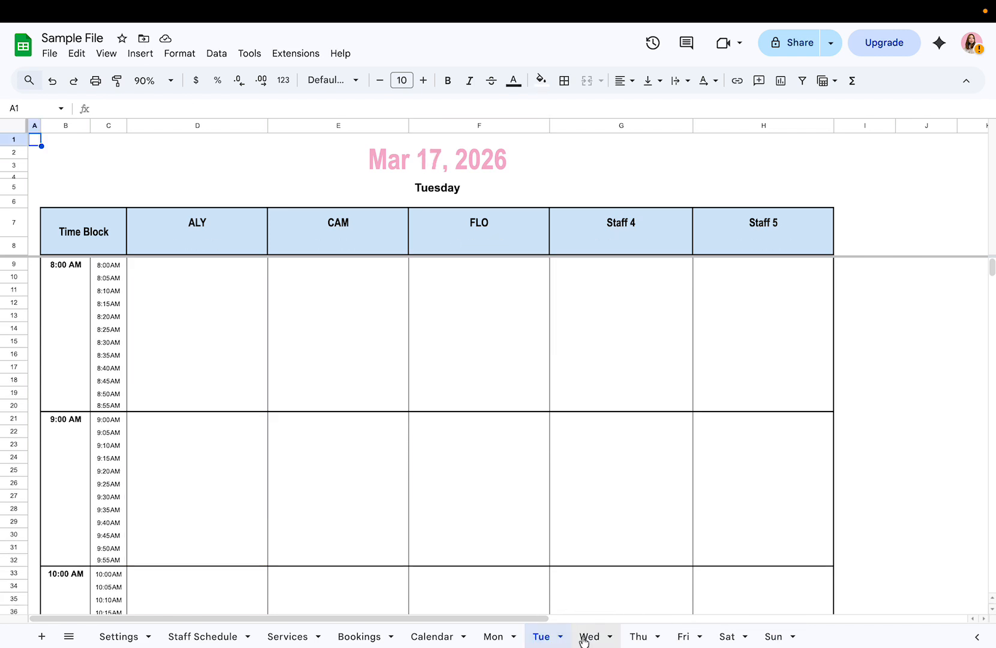
{"action": "left_click", "coordinate": [587, 637]}
{"action": "left_click", "coordinate": [636, 638]}
{"action": "left_click", "coordinate": [685, 638]}
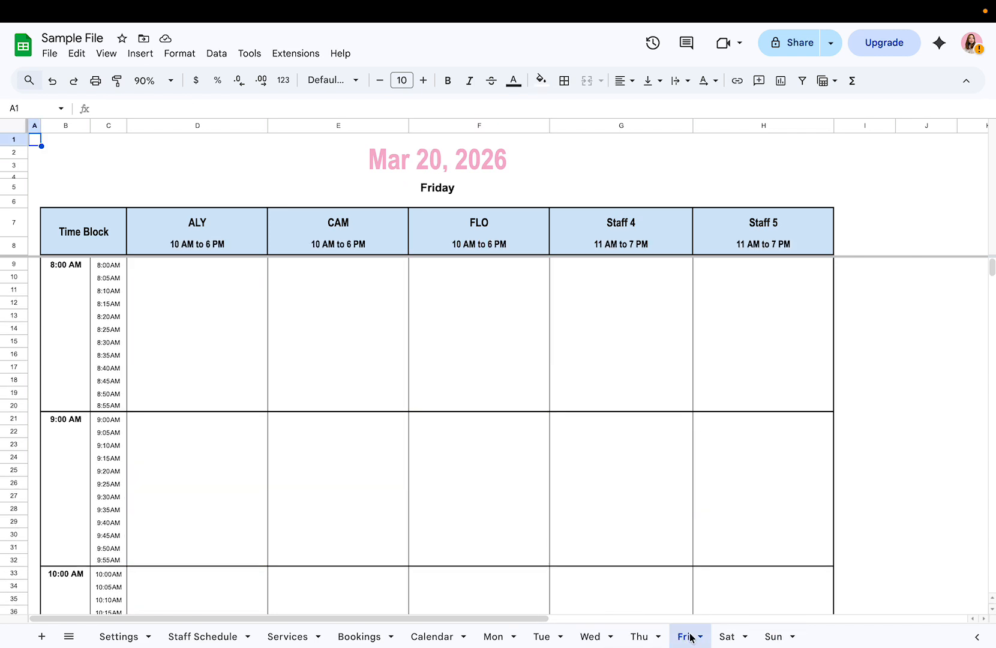
{"action": "left_click", "coordinate": [727, 637]}
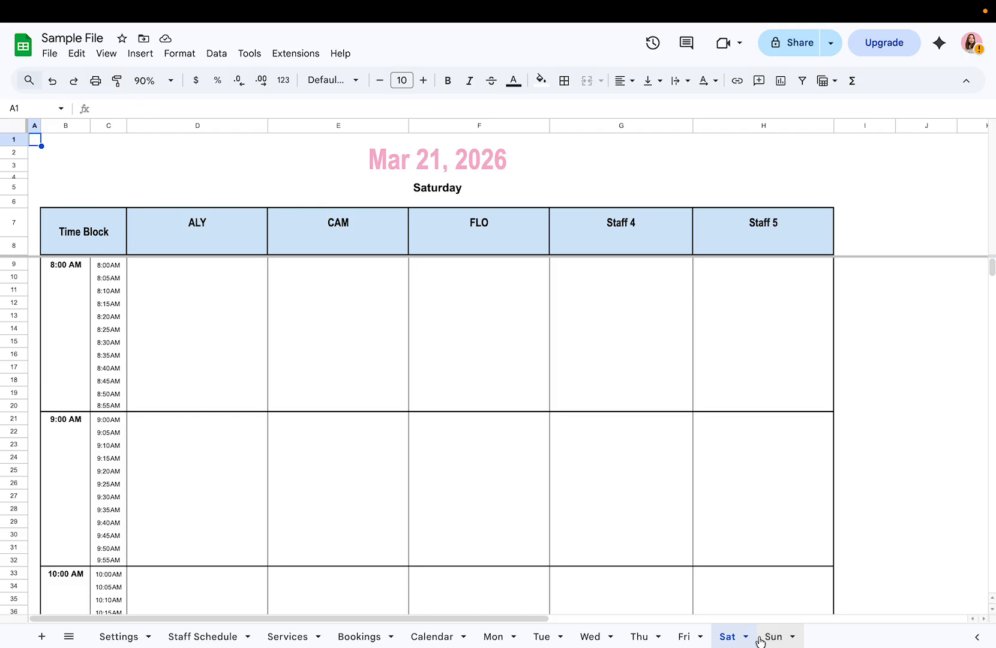
Review the daily sheets backwards from Thu to Mon, and look at the Calendar and Bookings sheets.
{"action": "left_click", "coordinate": [639, 638]}
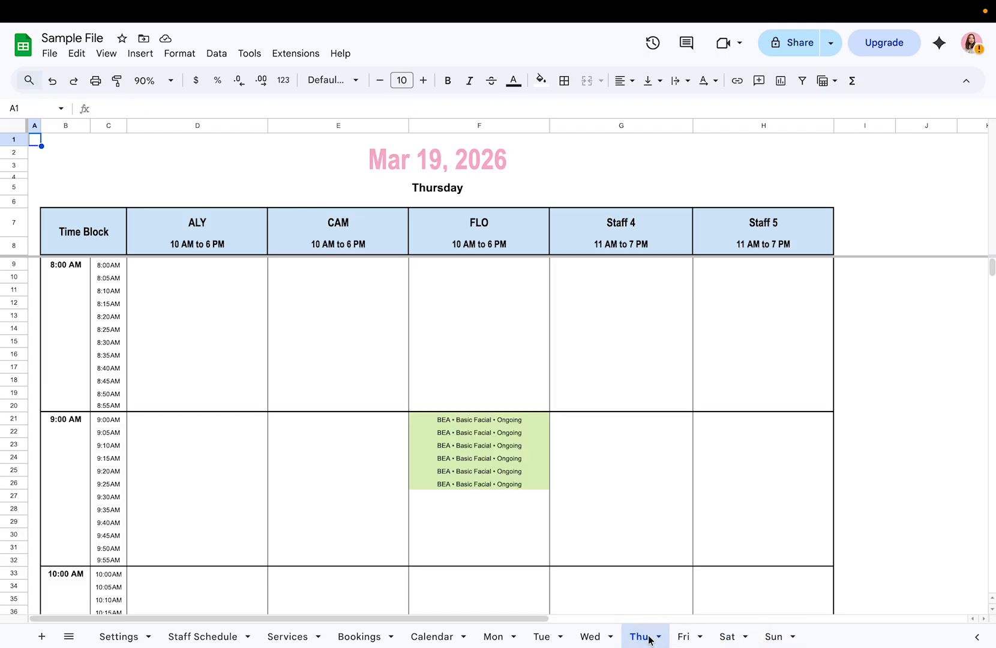
{"action": "left_click", "coordinate": [591, 637]}
{"action": "left_click", "coordinate": [549, 638]}
{"action": "left_click", "coordinate": [488, 637]}
{"action": "left_click", "coordinate": [433, 637]}
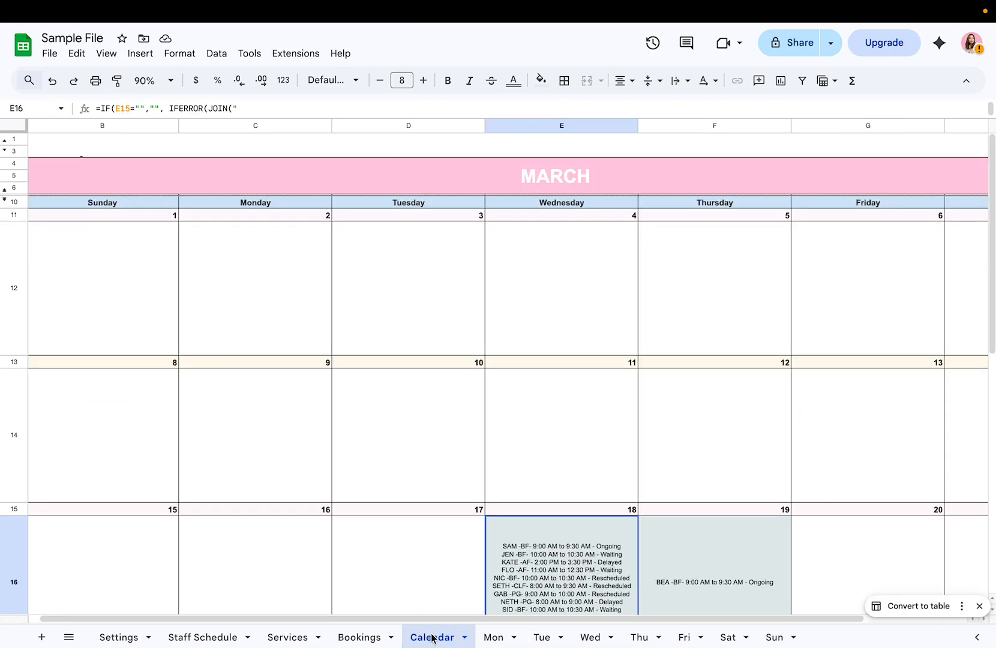
{"action": "left_click", "coordinate": [355, 640]}
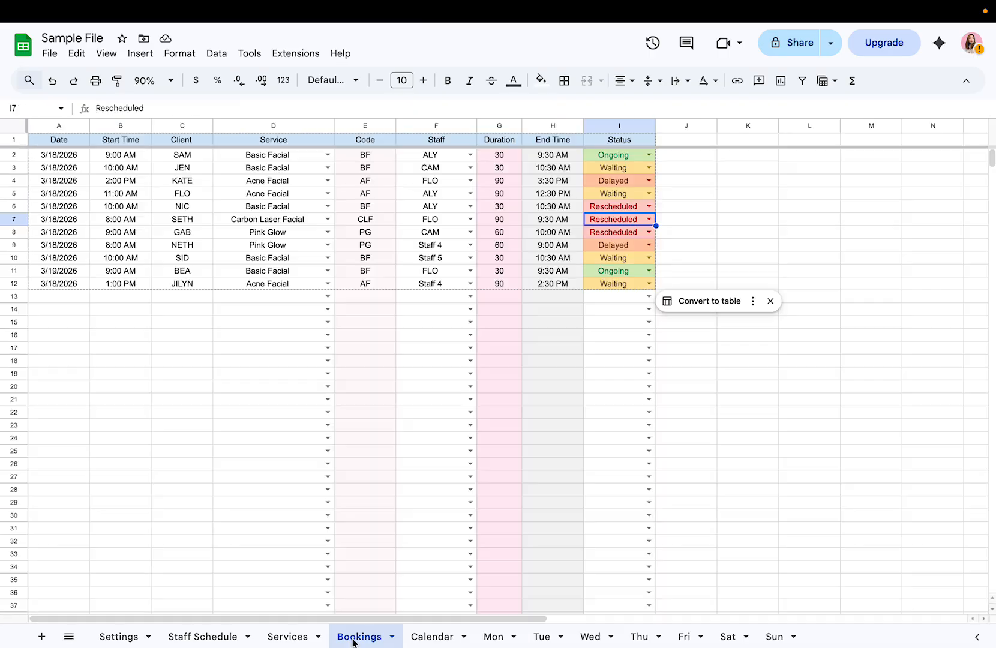
On the Calendar sheet, examine the booking cells for March 18, 19 and 20.
{"action": "left_click", "coordinate": [434, 636]}
{"action": "scroll", "coordinate": [471, 399], "scroll_direction": "down", "scroll_amount": 5}
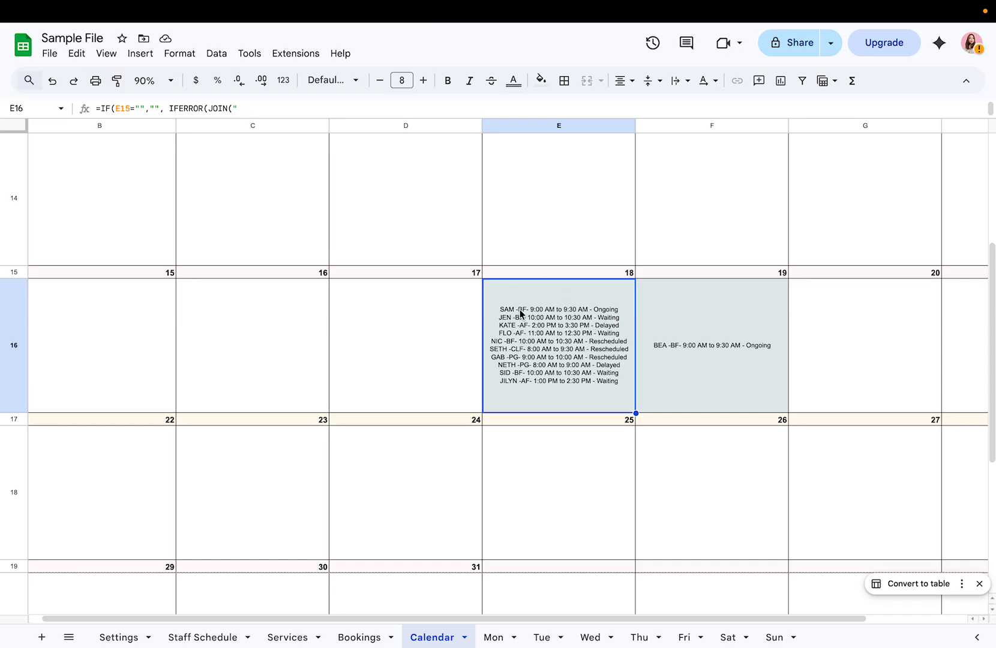
{"action": "left_click", "coordinate": [523, 313]}
{"action": "left_click", "coordinate": [714, 349]}
{"action": "left_click", "coordinate": [860, 324]}
{"action": "scroll", "coordinate": [861, 325], "scroll_direction": "right", "scroll_amount": 2}
{"action": "scroll", "coordinate": [861, 324], "scroll_direction": "left", "scroll_amount": 2}
{"action": "scroll", "coordinate": [860, 325], "scroll_direction": "up", "scroll_amount": 2}
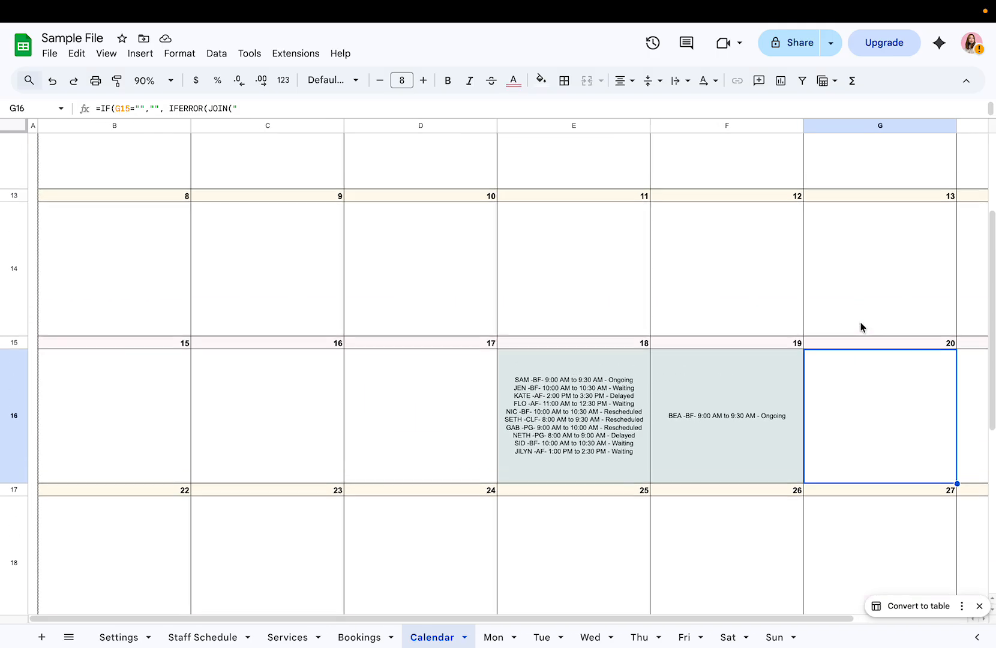
{"action": "scroll", "coordinate": [861, 327], "scroll_direction": "up", "scroll_amount": 3}
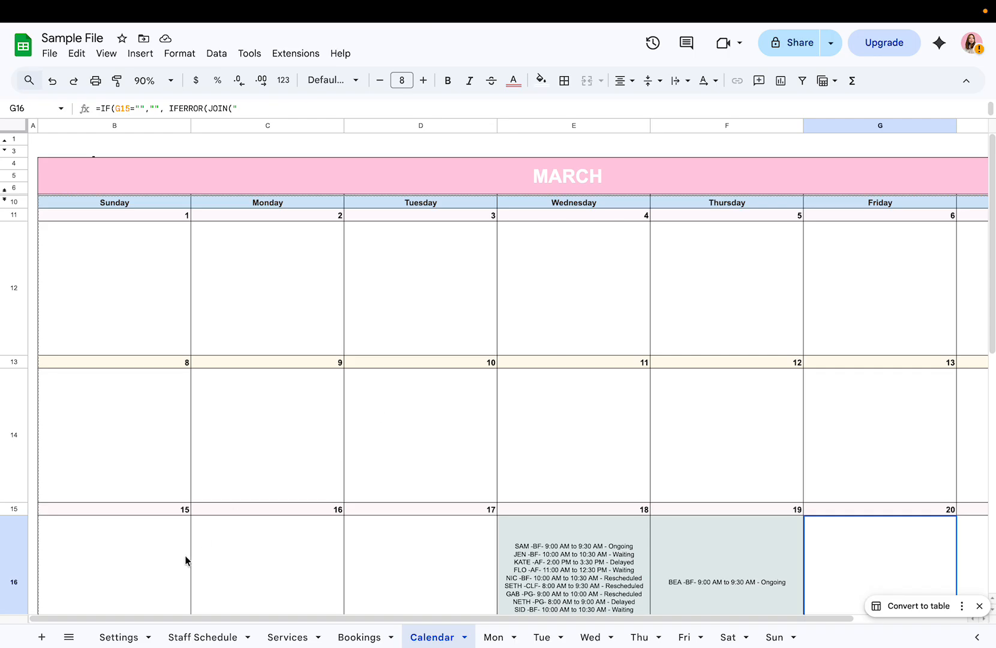
On the Settings sheet, set the Monday date in C3 to Mar 23, 2026.
{"action": "left_click", "coordinate": [98, 637]}
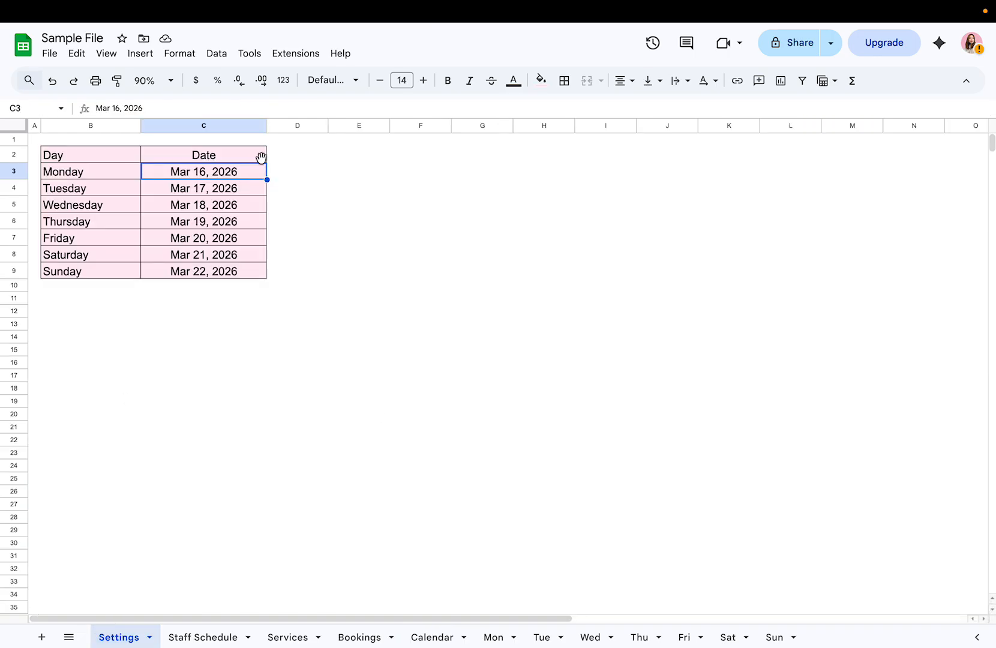
{"action": "left_click", "coordinate": [249, 175]}
{"action": "double_click", "coordinate": [249, 174]}
{"action": "left_click", "coordinate": [164, 292]}
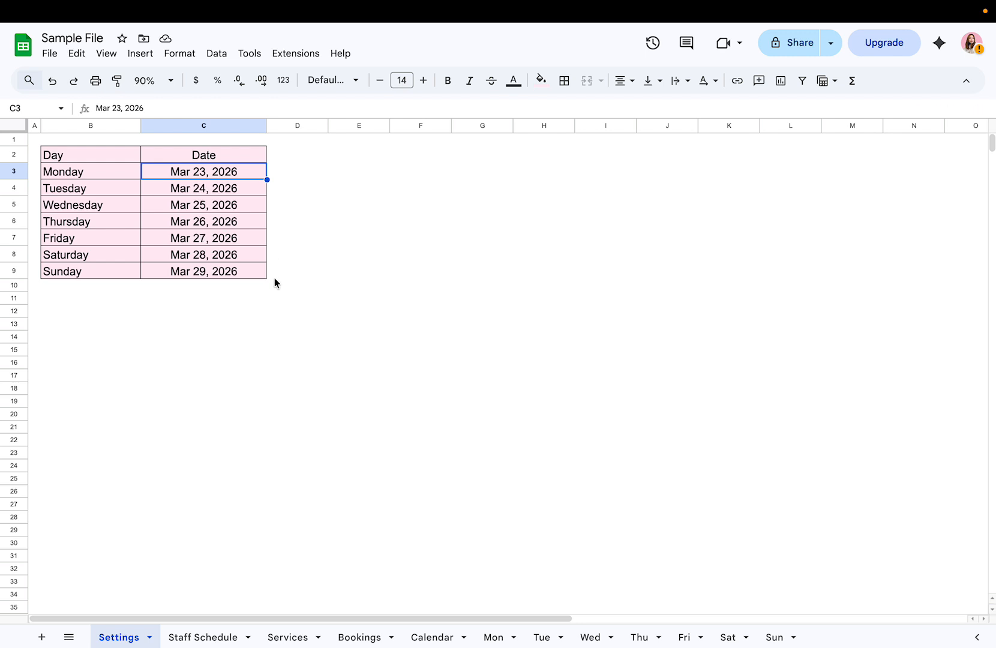
Check the dates on all daily schedule sheets from Mon through Sun.
{"action": "left_click", "coordinate": [489, 635]}
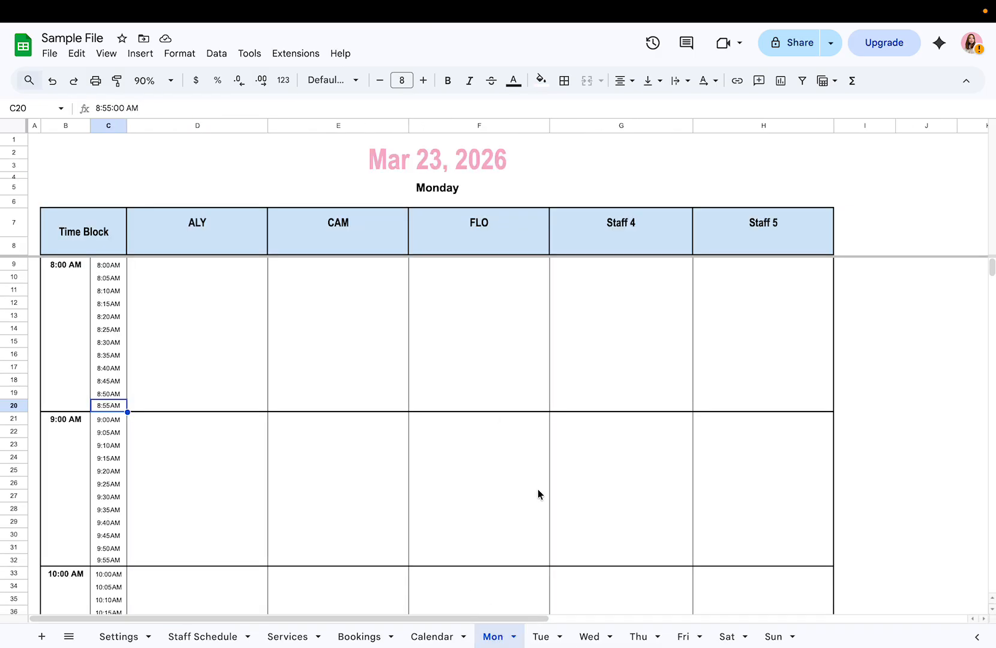
{"action": "left_click", "coordinate": [546, 635]}
{"action": "left_click", "coordinate": [588, 635]}
{"action": "left_click", "coordinate": [639, 636]}
{"action": "left_click", "coordinate": [684, 636]}
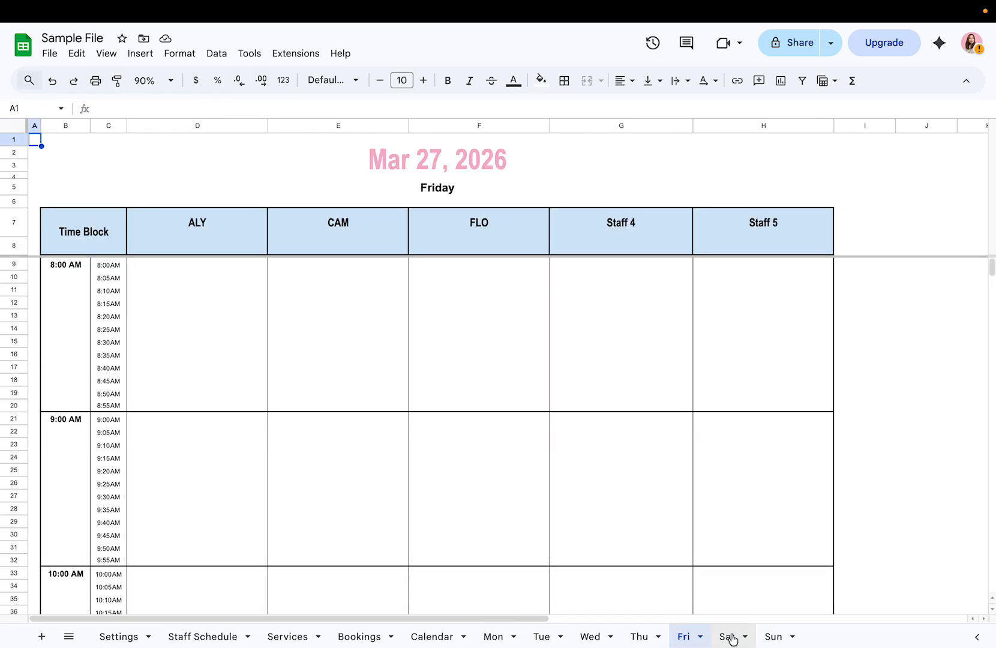
{"action": "left_click", "coordinate": [731, 639]}
{"action": "left_click", "coordinate": [775, 637]}
{"action": "mouse_move", "coordinate": [681, 3]}
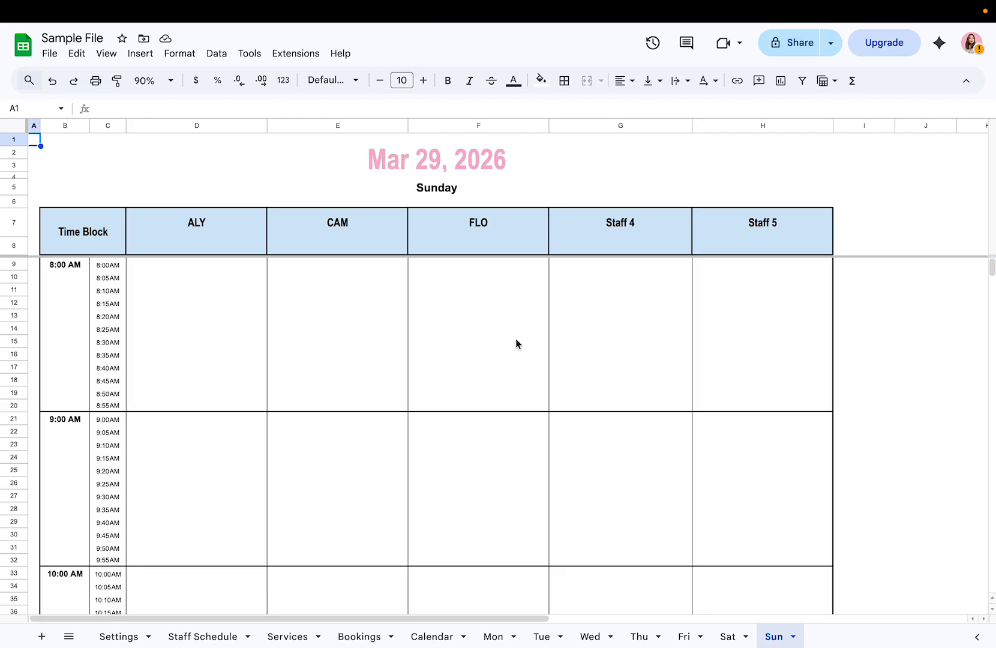
{"action": "mouse_move", "coordinate": [576, 641]}
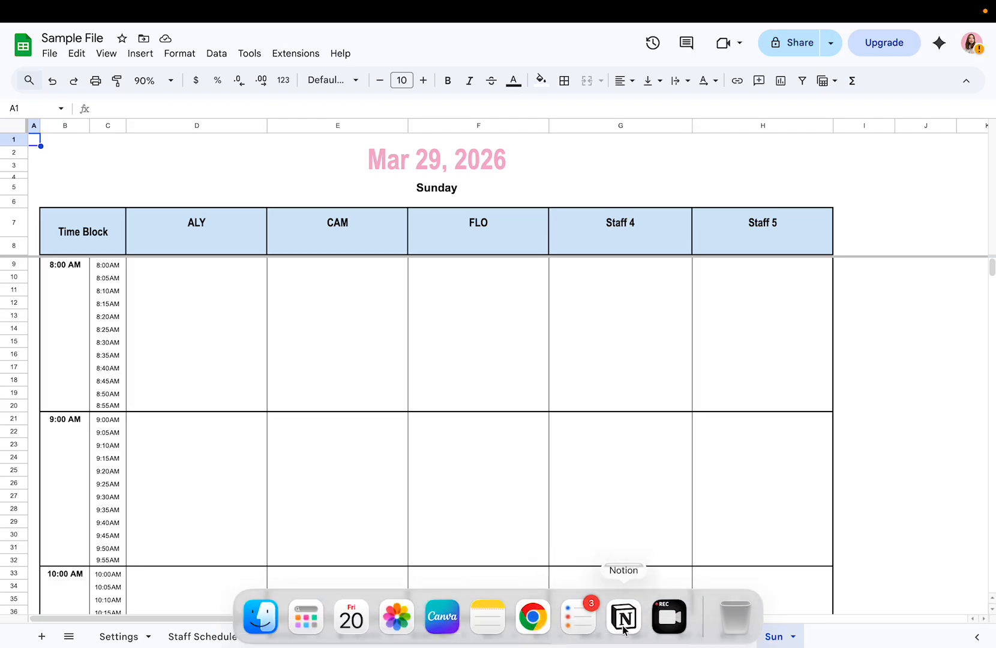
{"action": "left_click", "coordinate": [670, 629]}
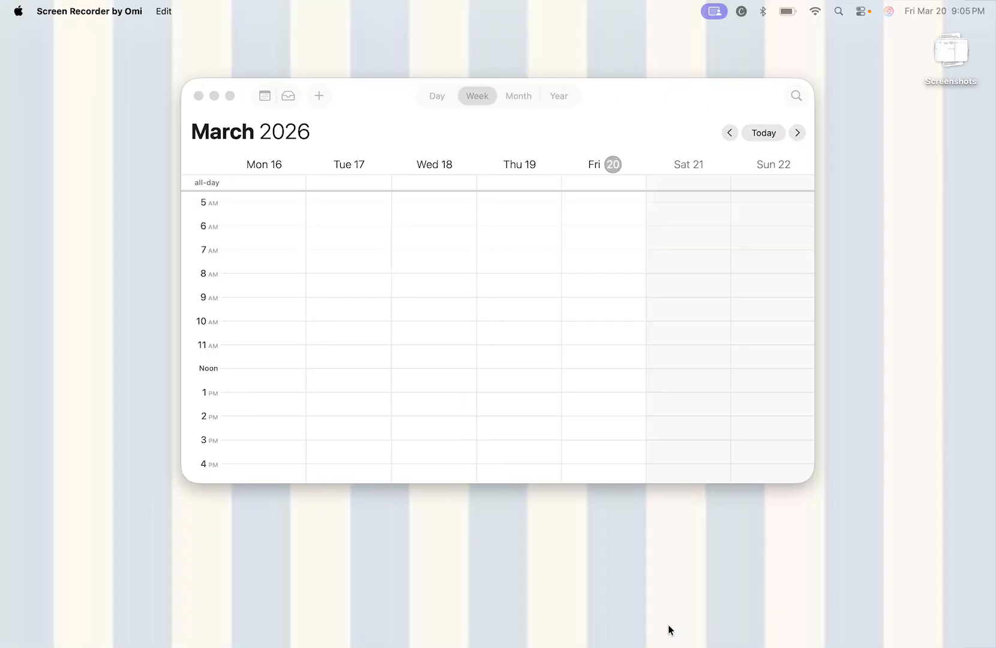